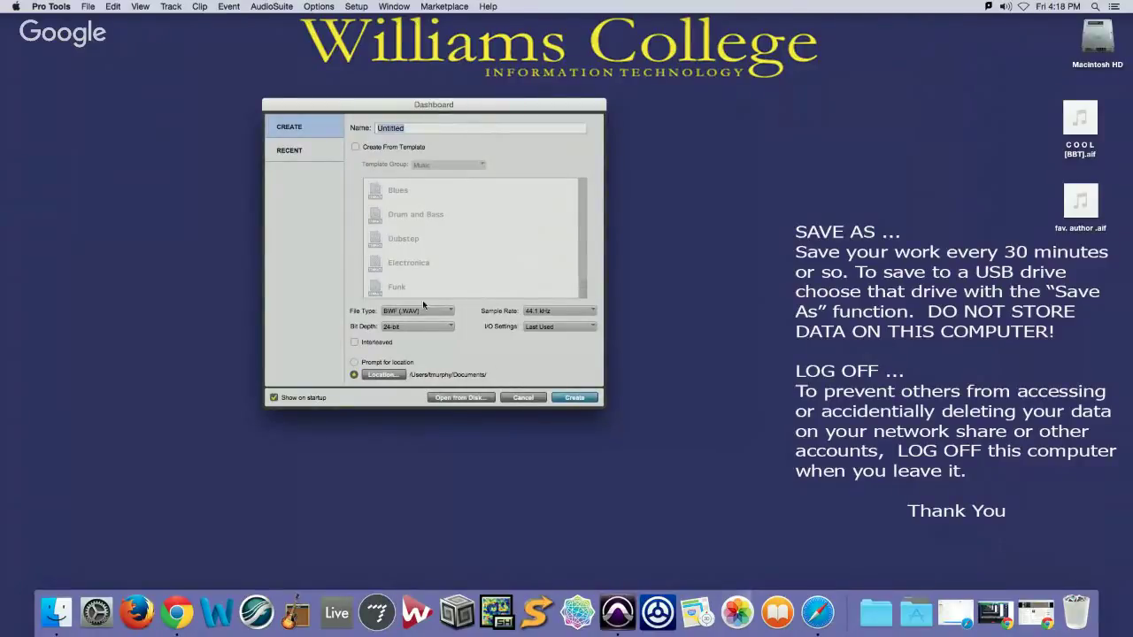
After the duplicate-name warning, create the session as 'PT' without saving Pro Tools Session 2
left_click(563, 397)
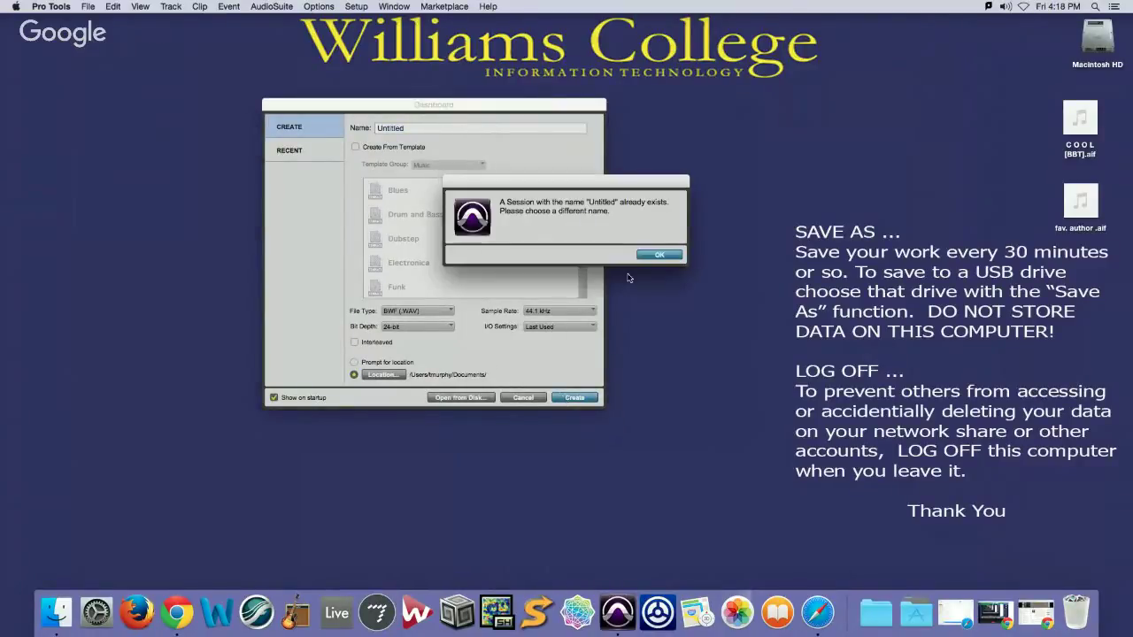
left_click(654, 256)
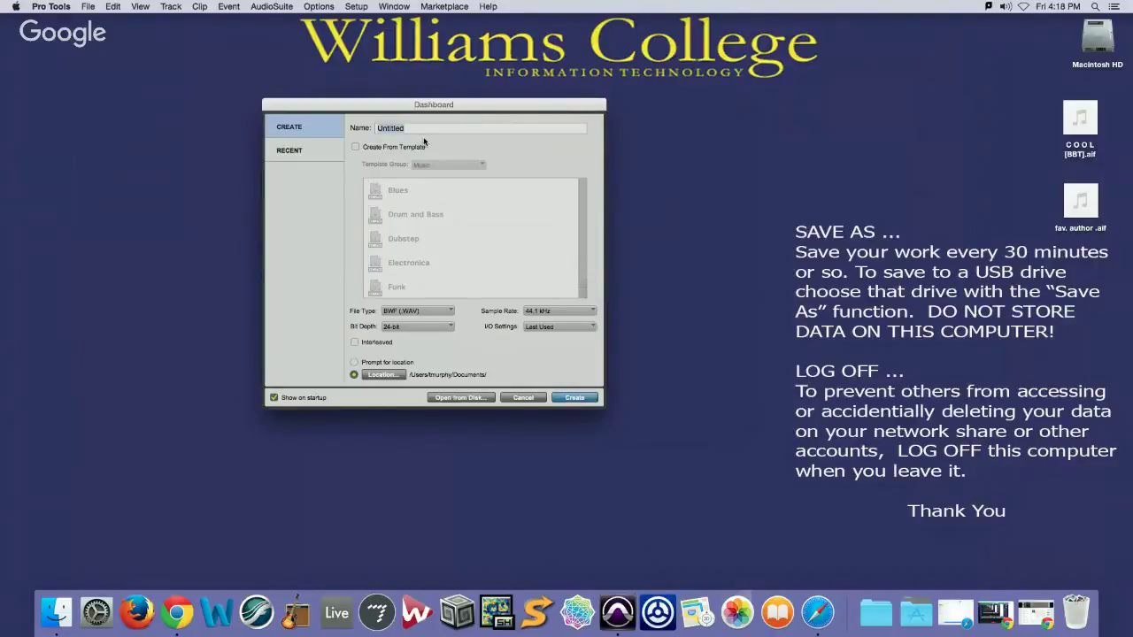
type("PT 1")
left_click(575, 397)
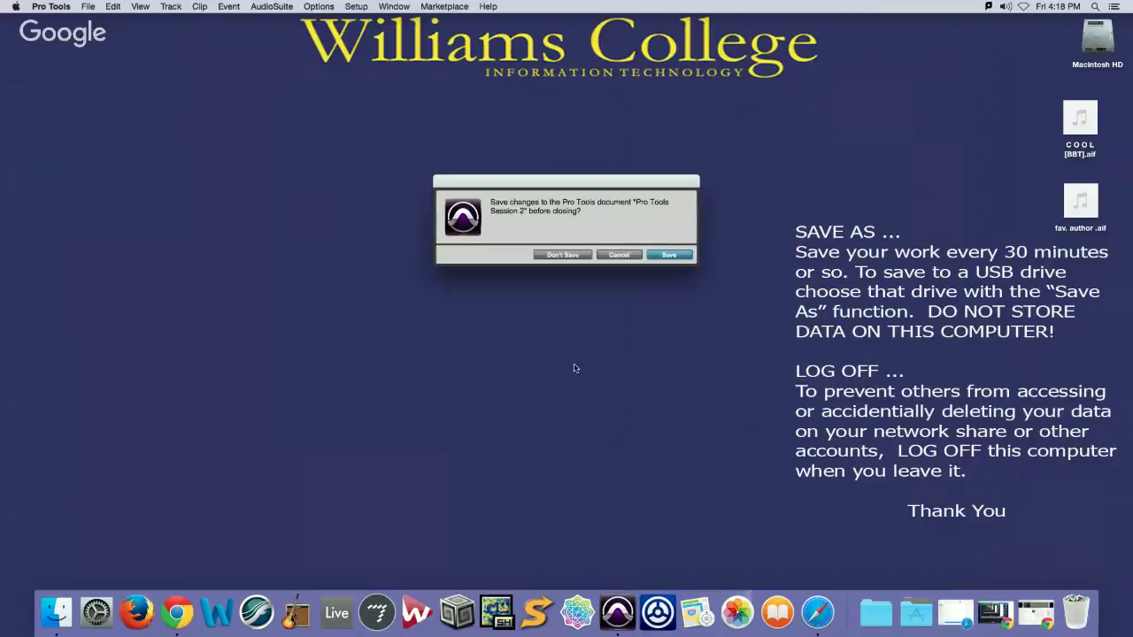
left_click(562, 255)
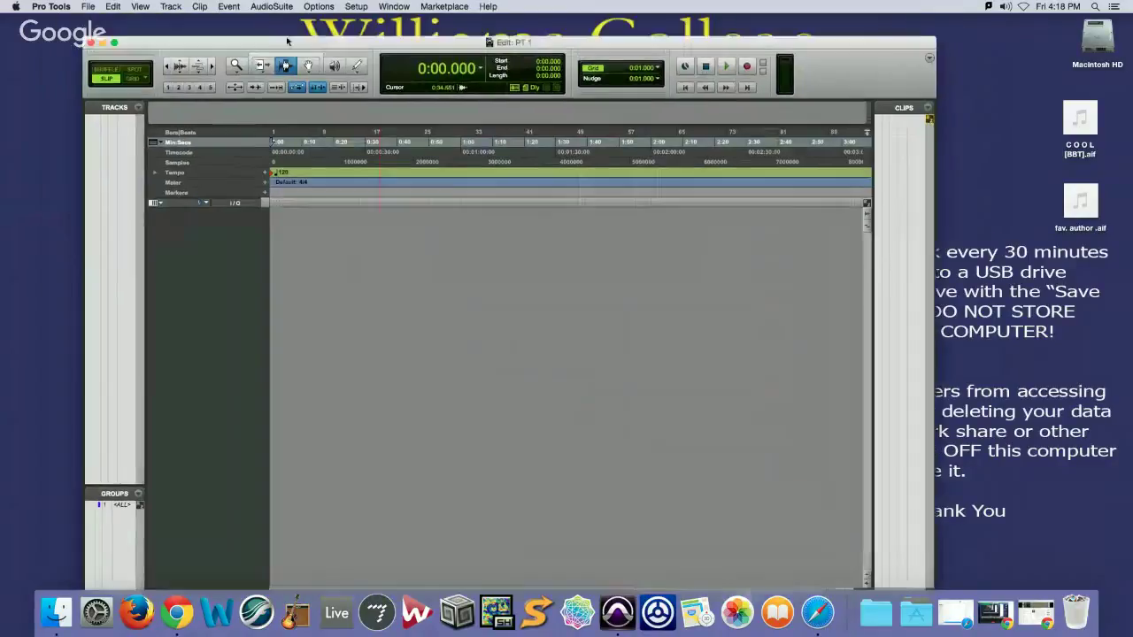
Move the Edit window up, then show the Transport window and move it higher
left_click_drag(287, 41, 260, 19)
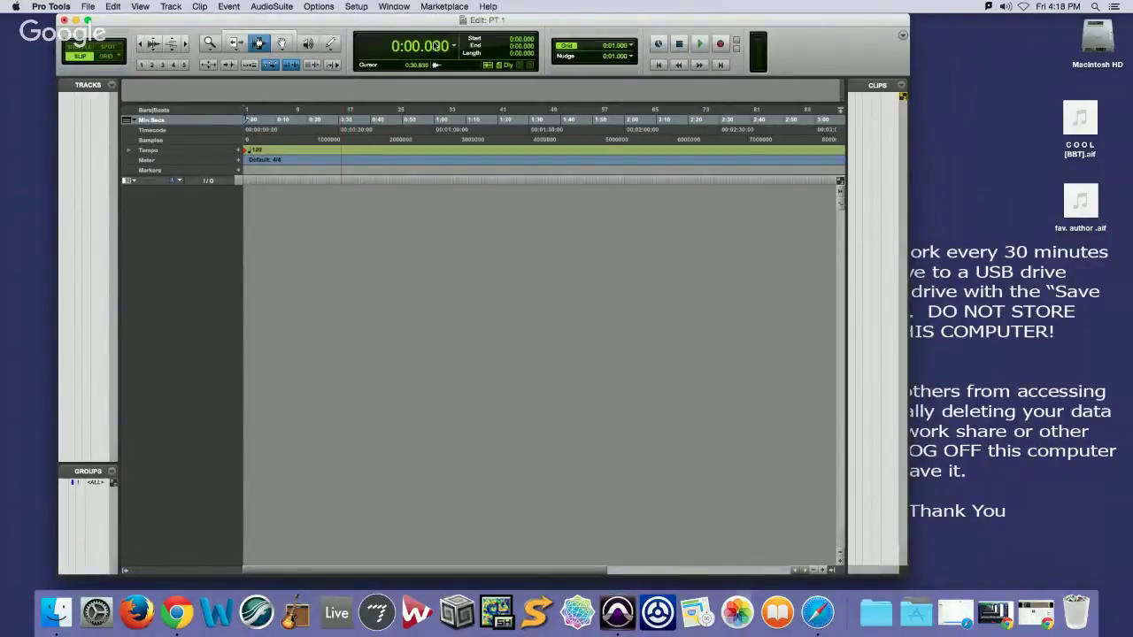
left_click(387, 5)
left_click(429, 205)
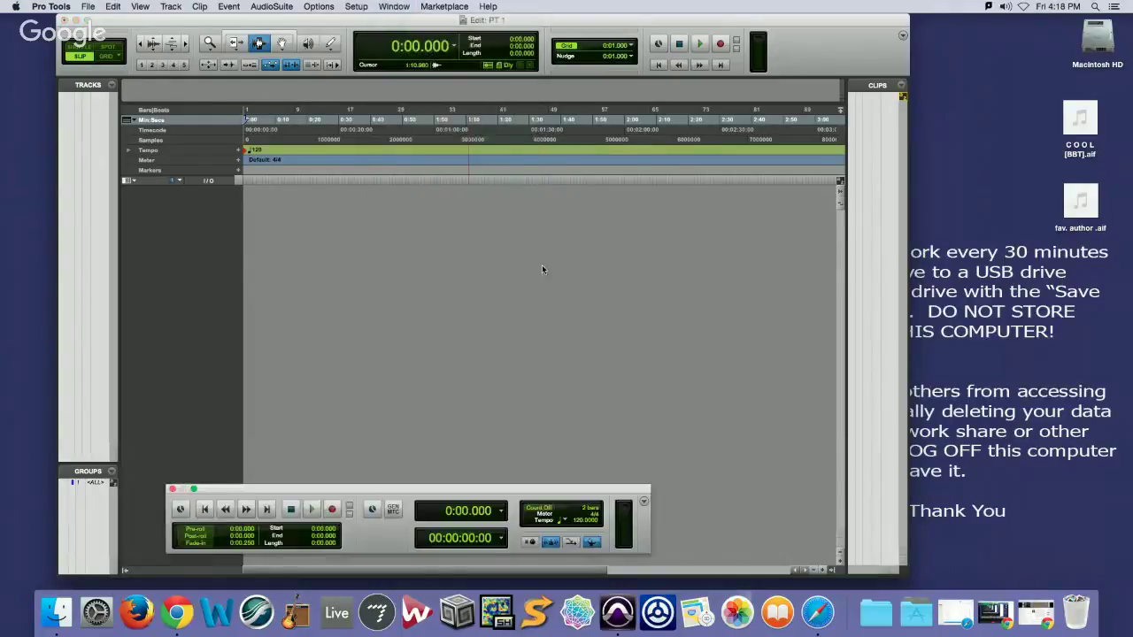
left_click_drag(406, 490, 354, 387)
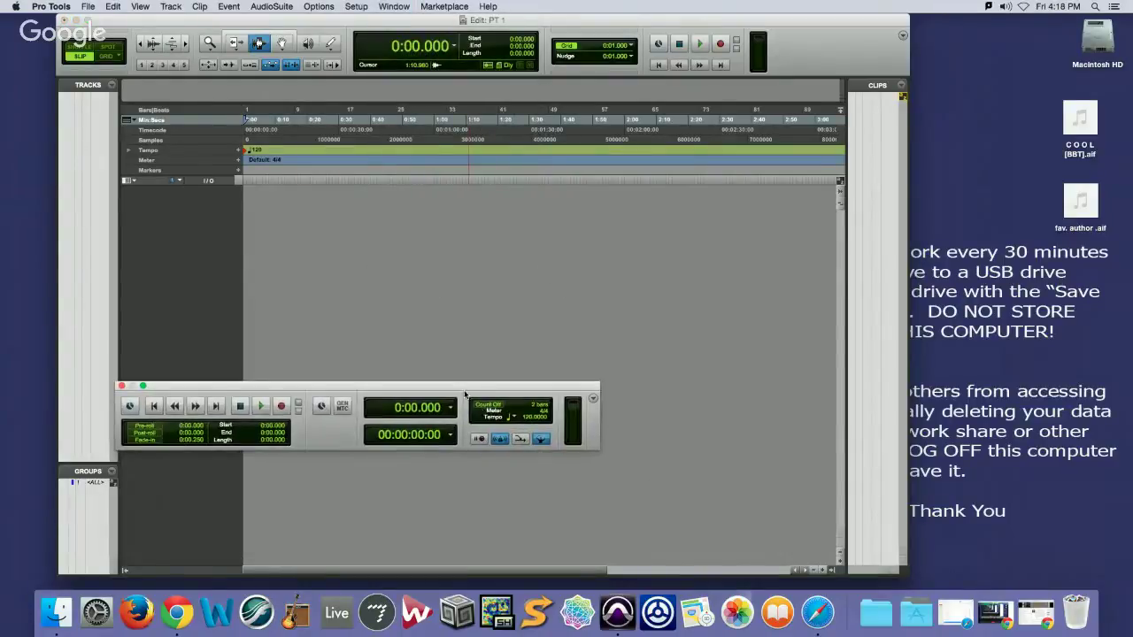
Switch the Transport to its Minimal layout, then back to All controls
left_click(593, 399)
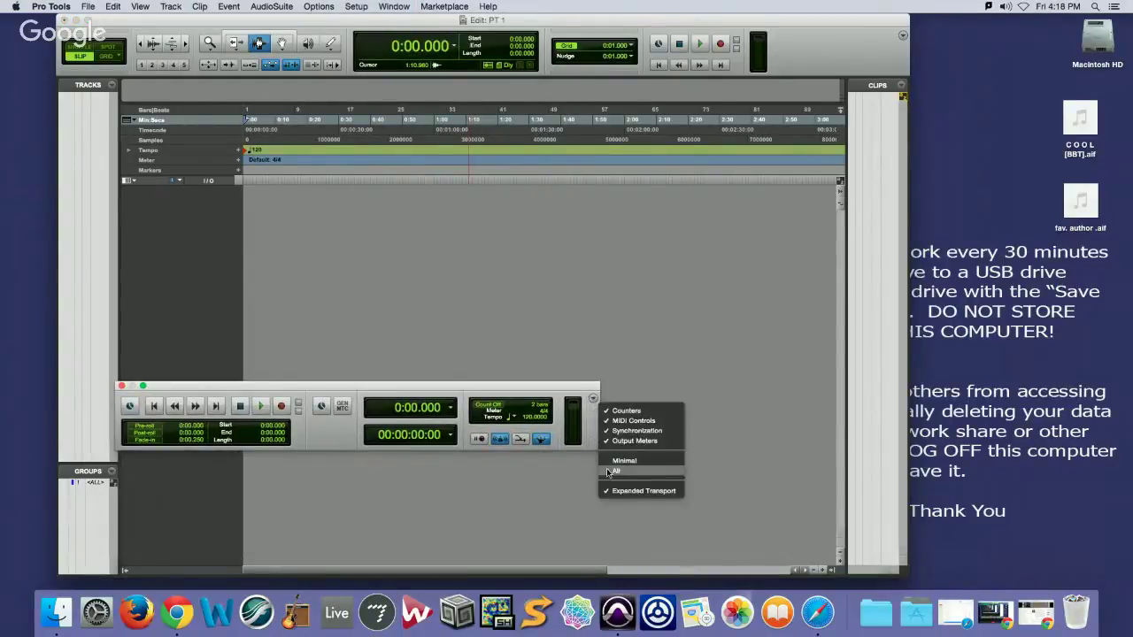
left_click(618, 461)
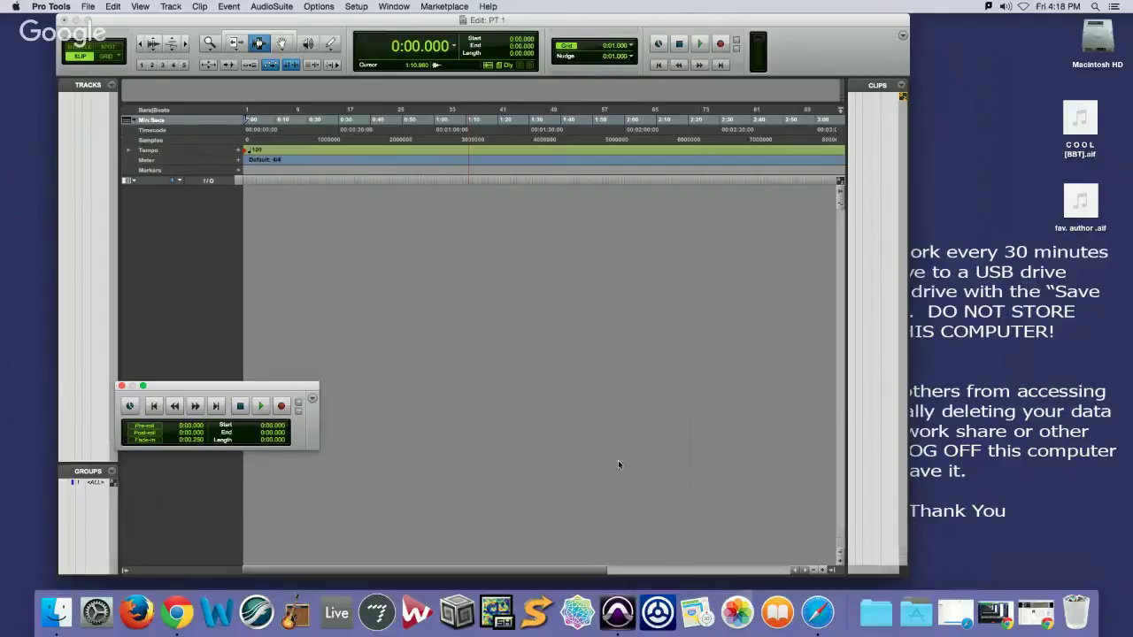
left_click(312, 402)
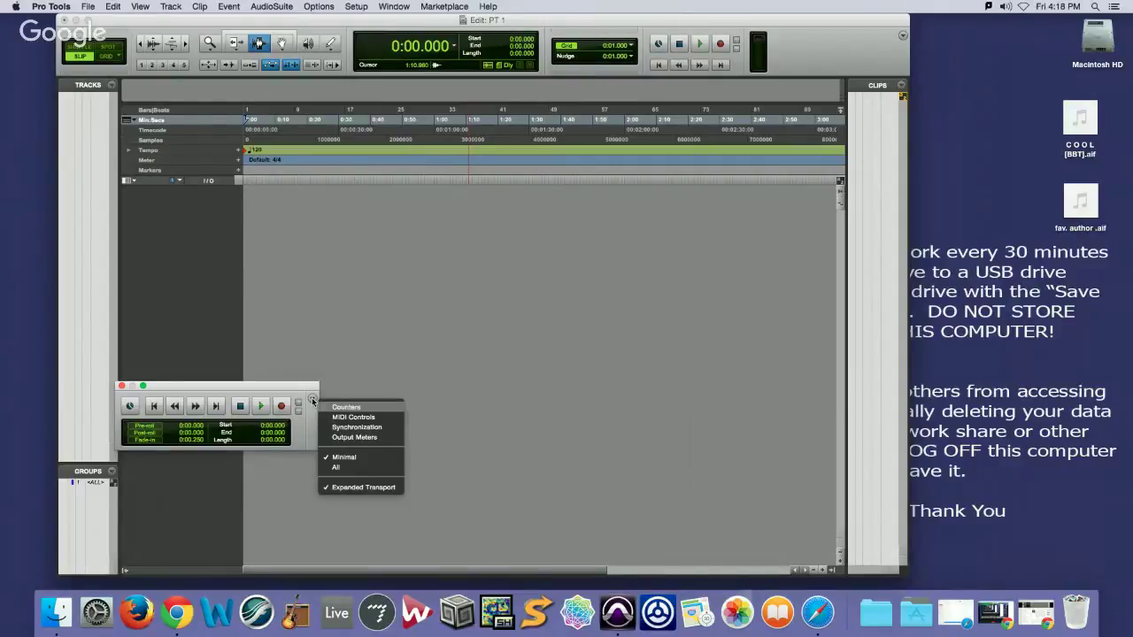
left_click(338, 466)
left_click(592, 401)
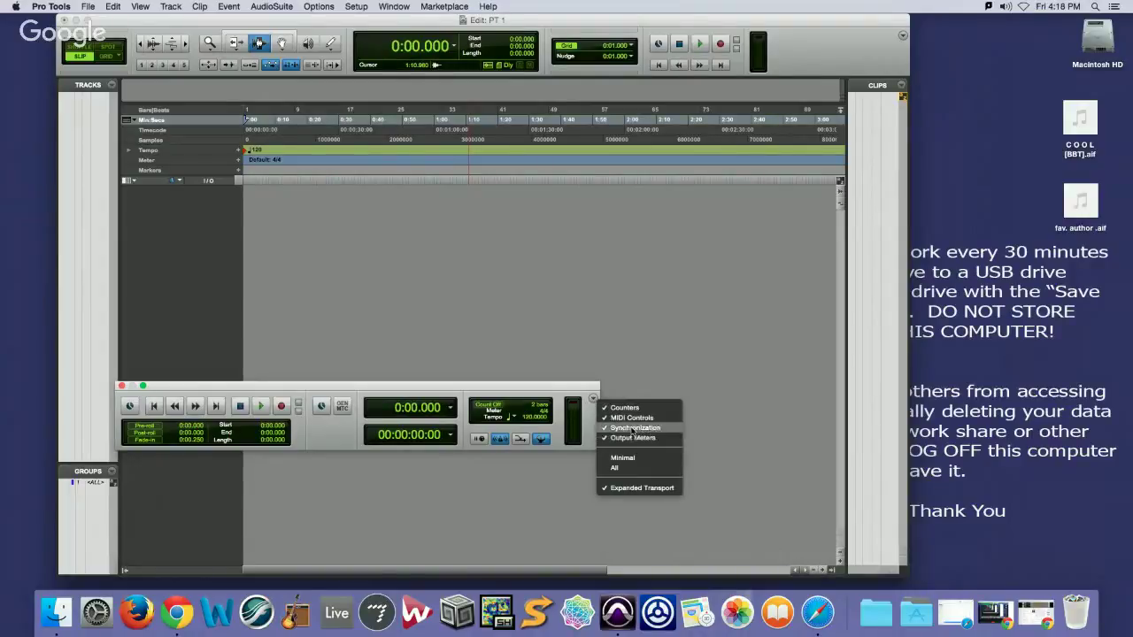
left_click(541, 383)
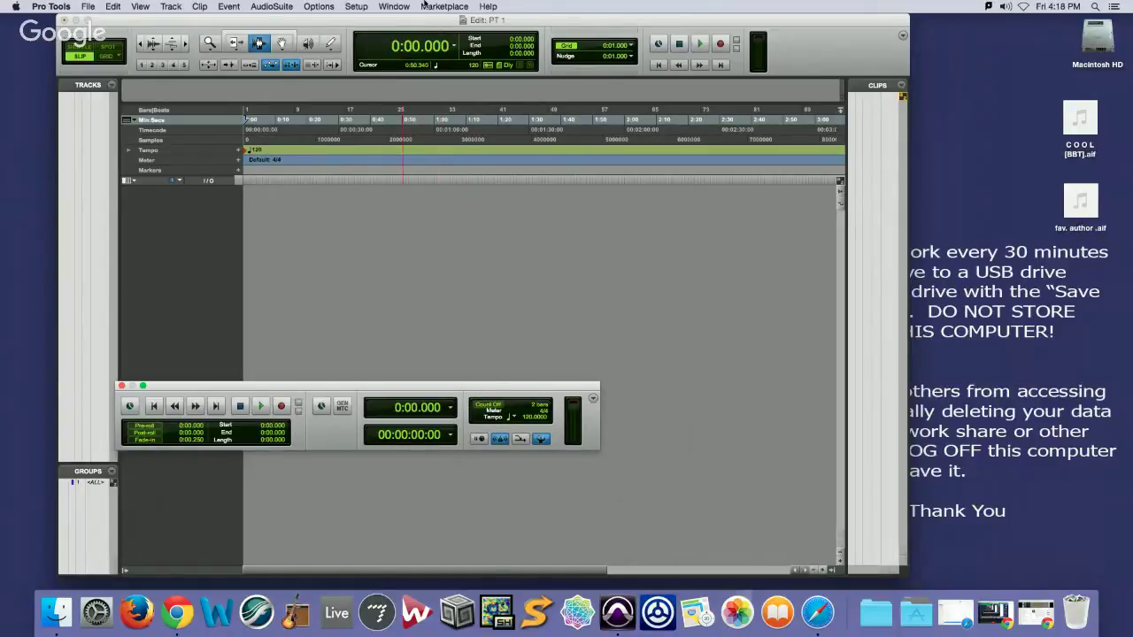
Hide the Transport window, then open, move and close the Big Counter
left_click(395, 6)
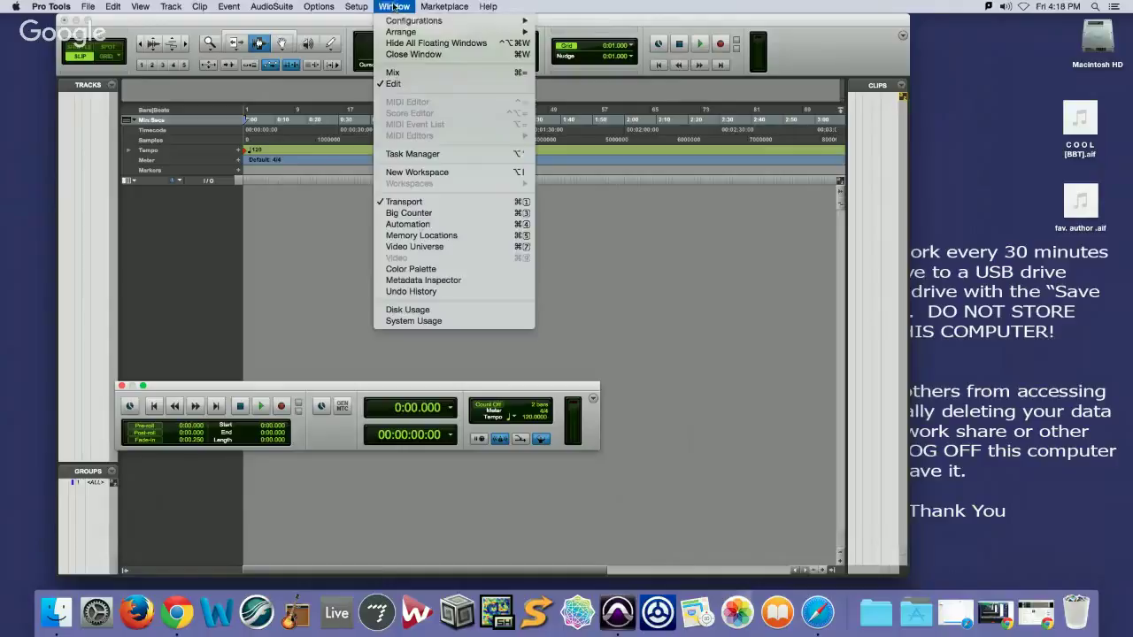
left_click(446, 205)
left_click(394, 7)
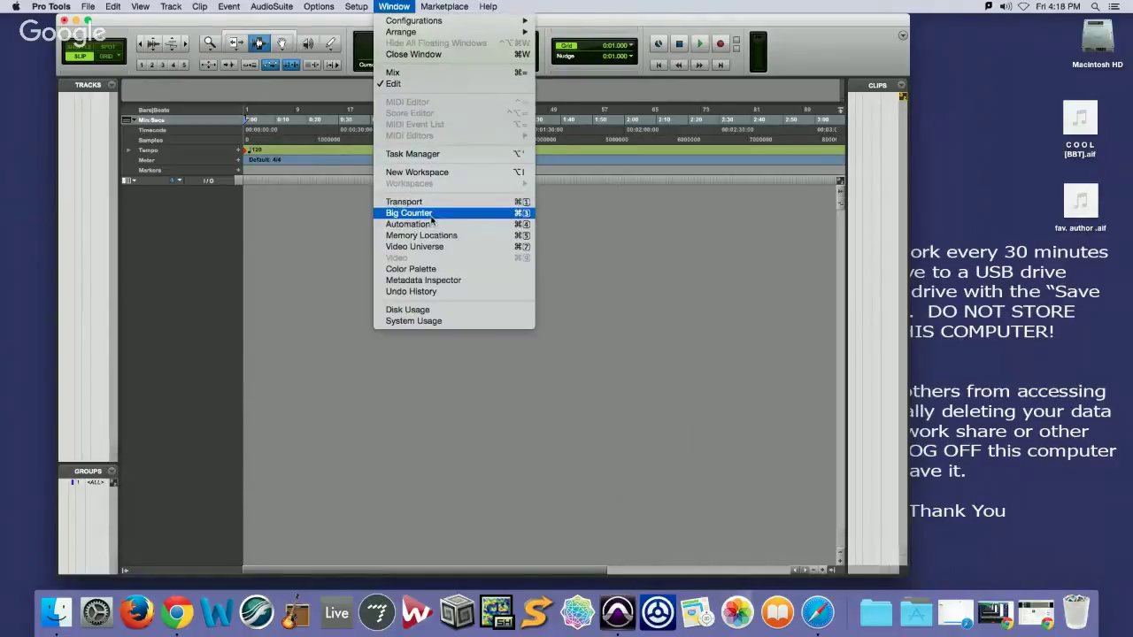
left_click(429, 213)
left_click_drag(283, 232, 763, 76)
left_click(755, 68)
left_click(395, 7)
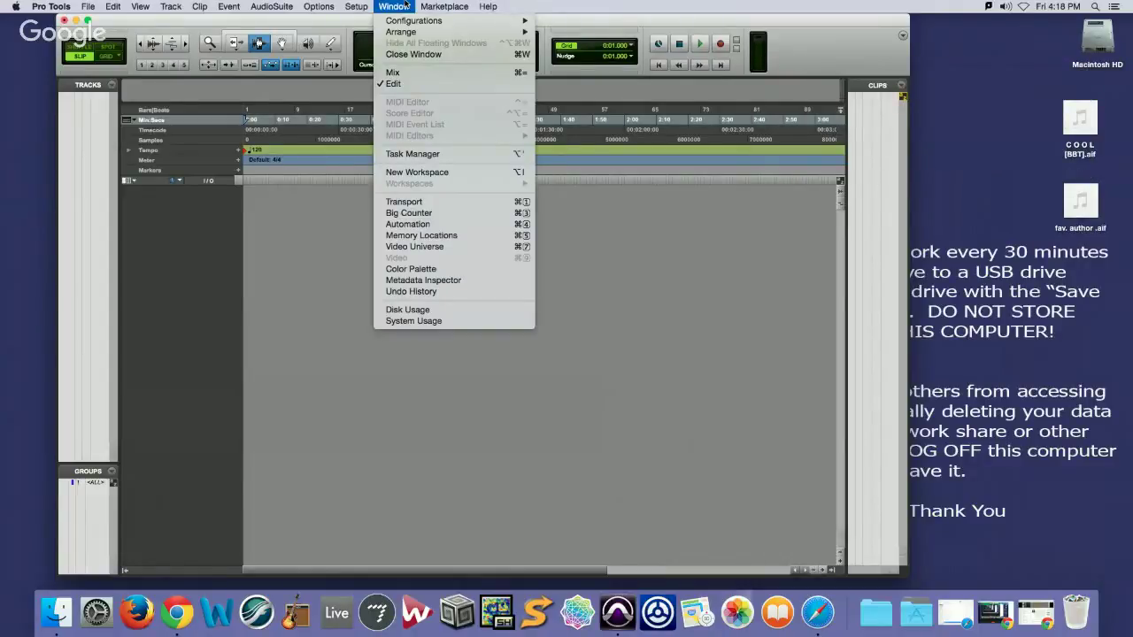
left_click(403, 6)
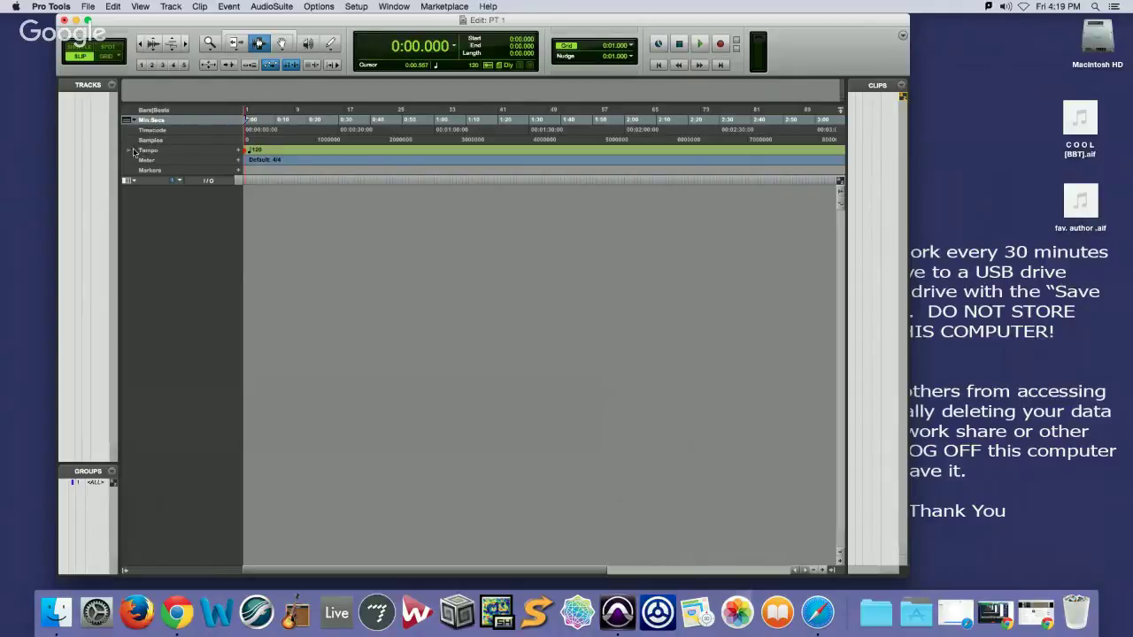
Expand the Tempo ruler, cancel the meter and tempo change dialogs, collapse it, and select the Zoomer
left_click(130, 152)
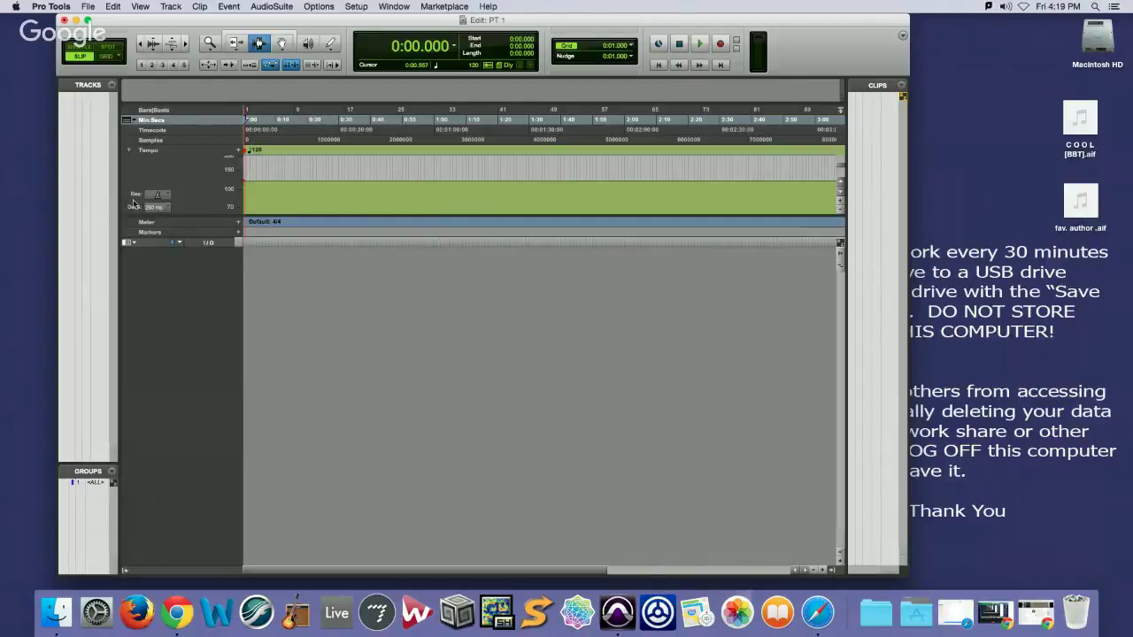
left_click(237, 222)
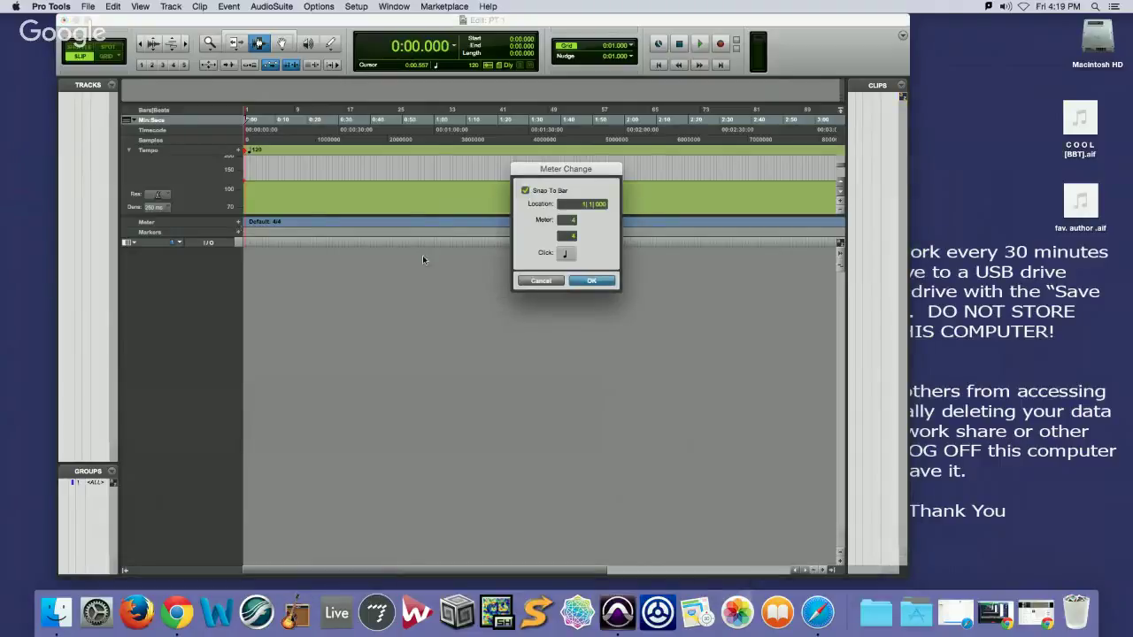
left_click(542, 281)
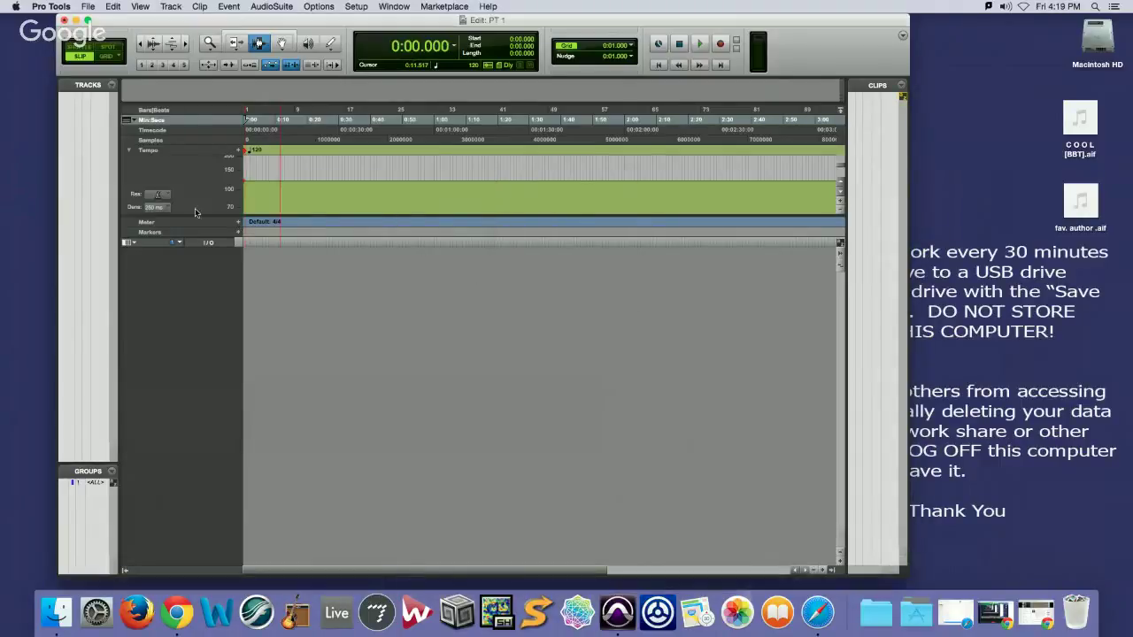
left_click(237, 151)
left_click(540, 267)
left_click(127, 150)
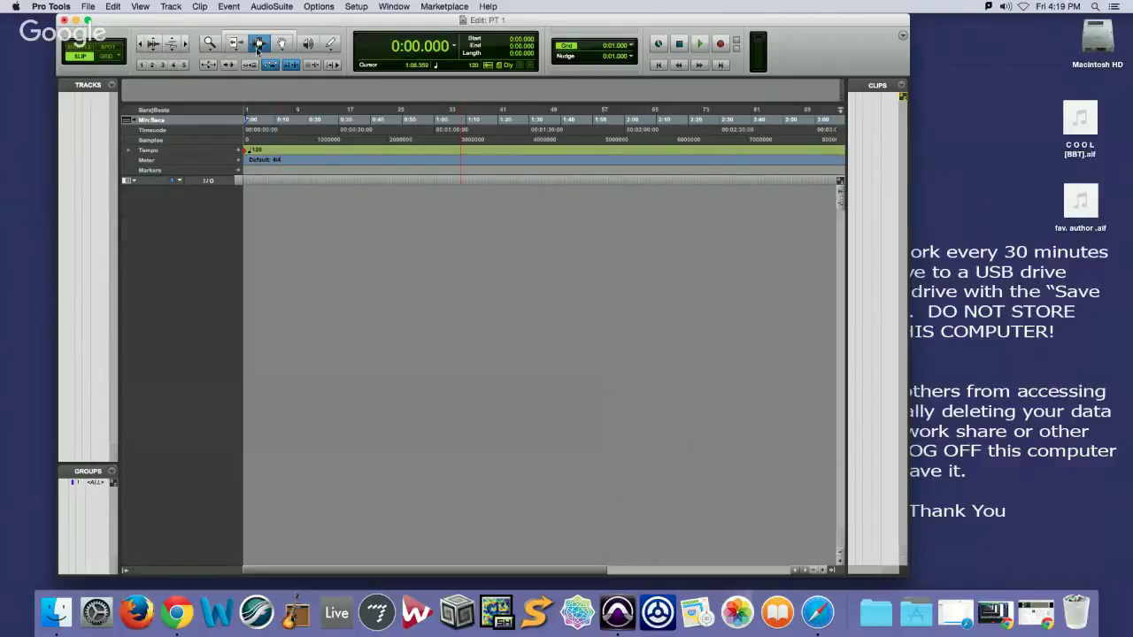
left_click(207, 45)
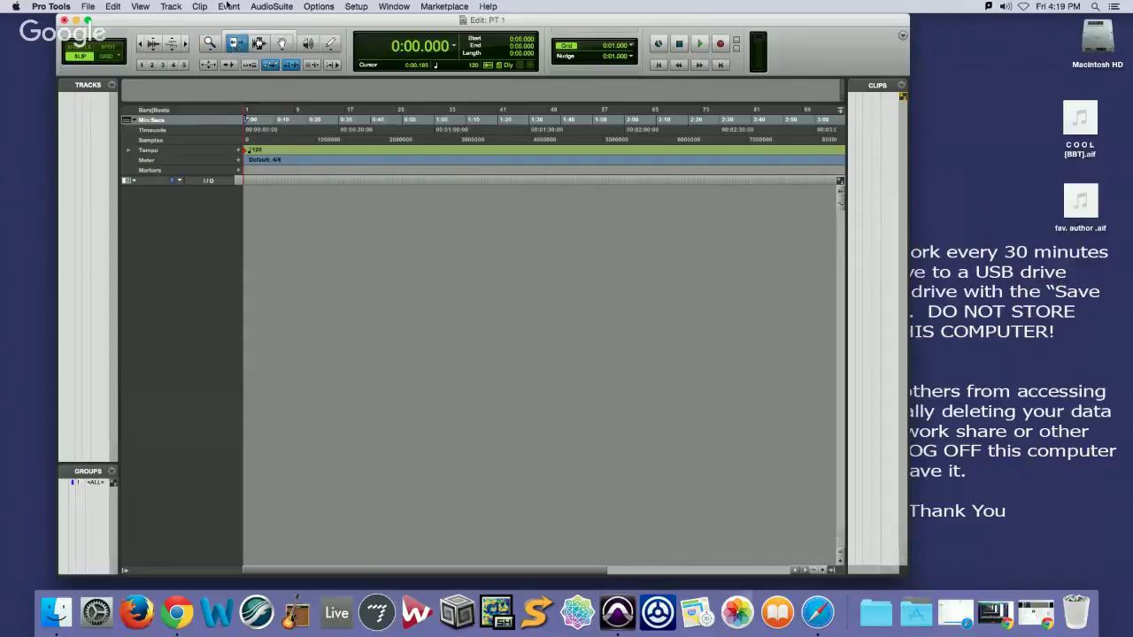
left_click(171, 6)
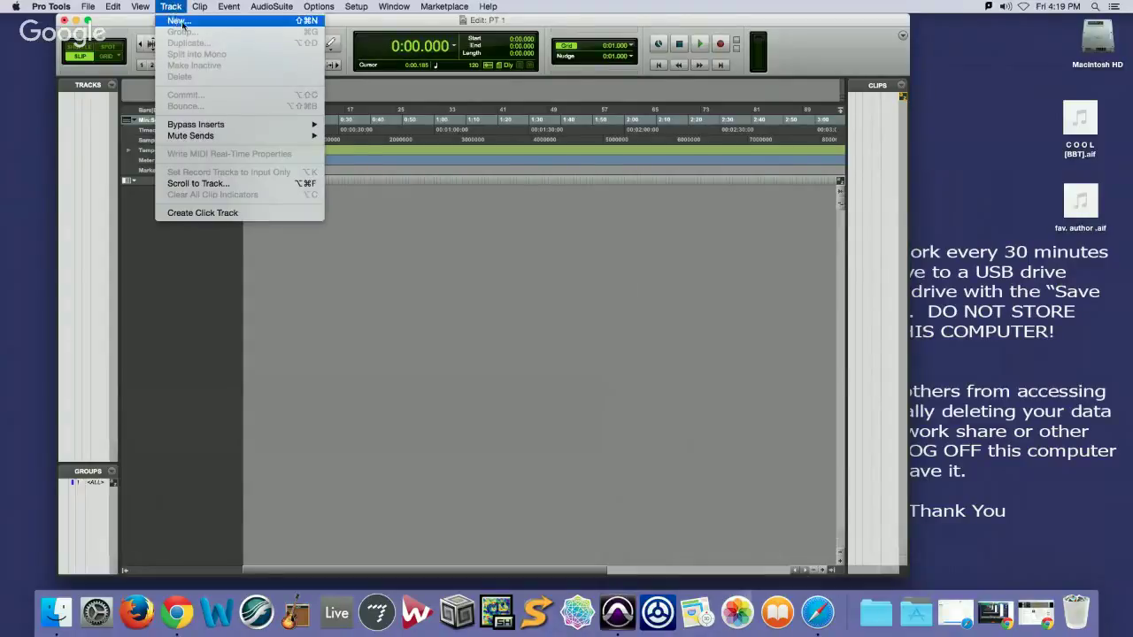
Add two new stereo audio tracks, Audio 1 and Audio 2
left_click(178, 20)
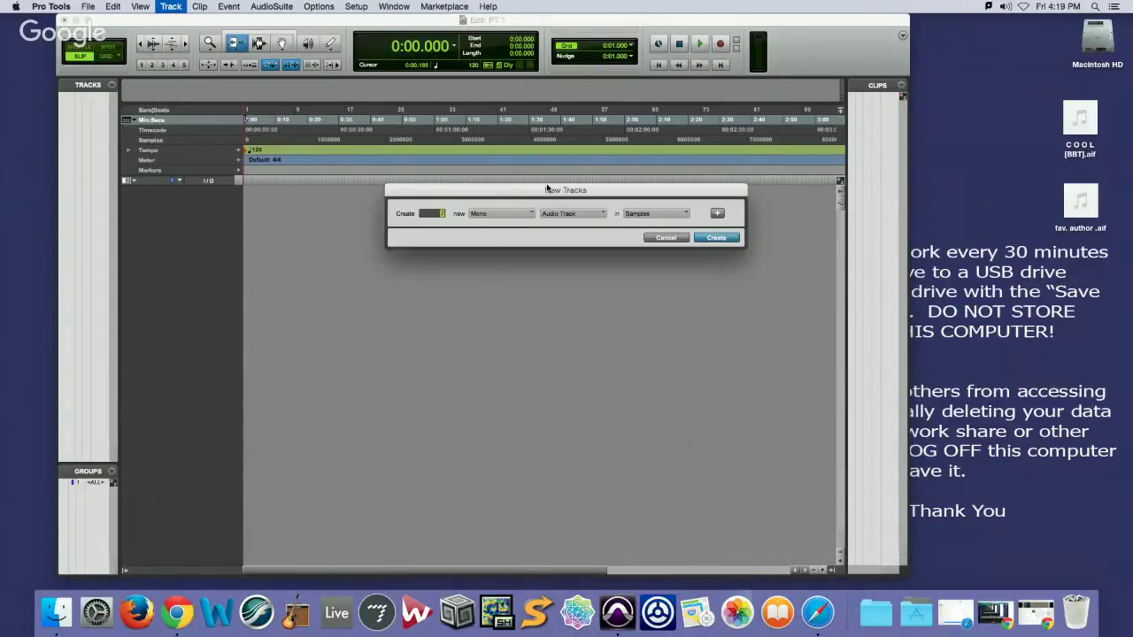
left_click(530, 213)
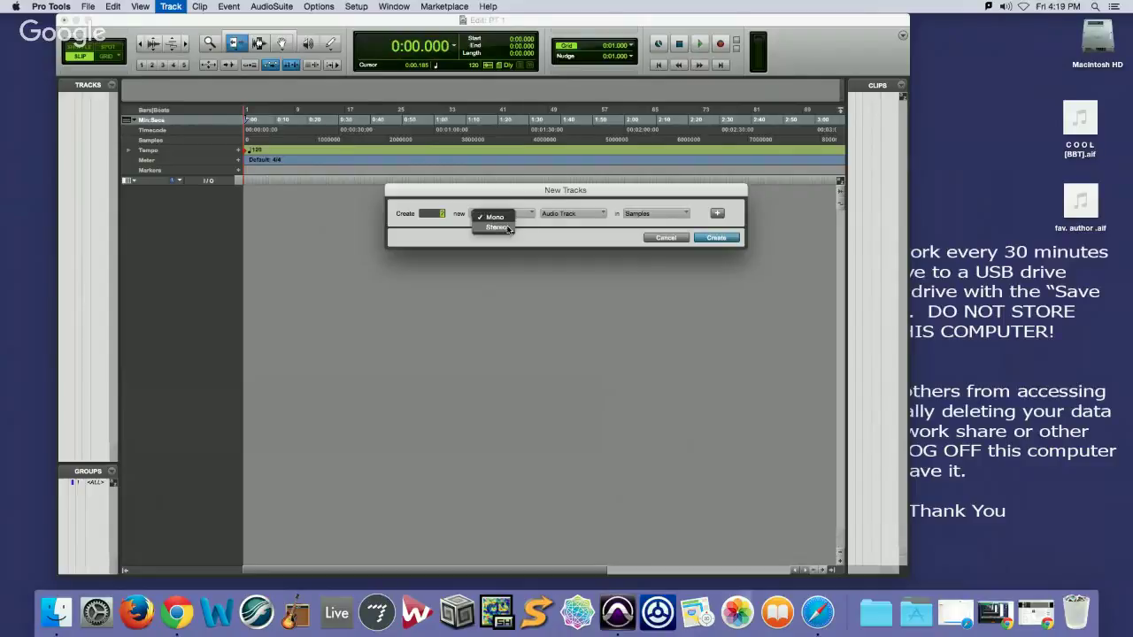
left_click(516, 227)
left_click(715, 238)
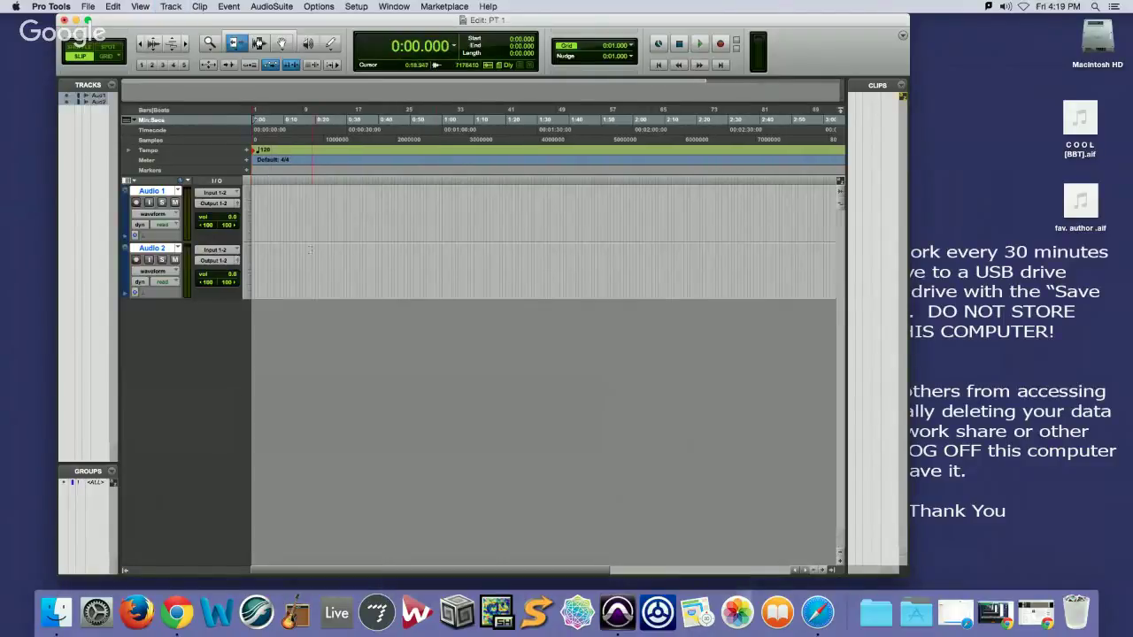
Zoom in on the timeline at Audio 1, then return to the Selector tool
left_click(212, 44)
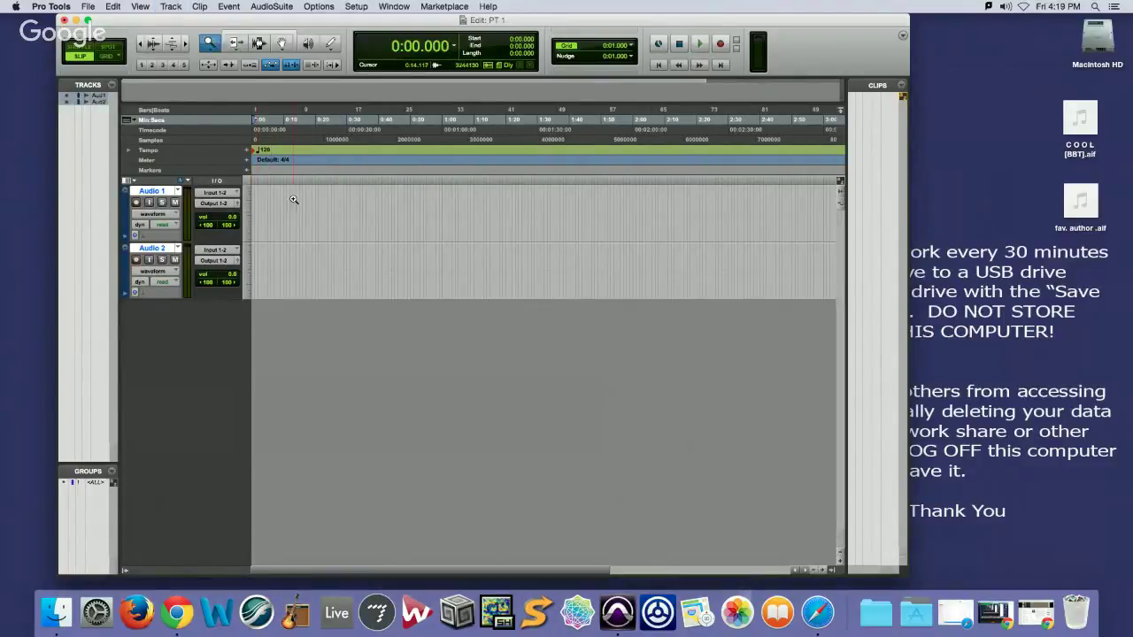
left_click(304, 215)
left_click(234, 47)
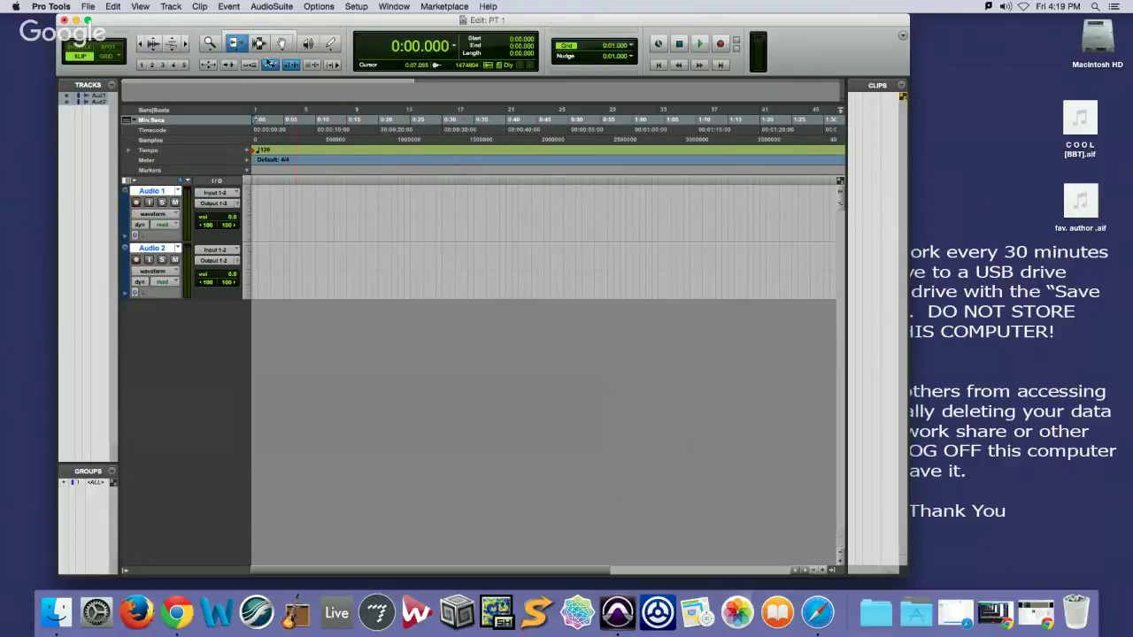
key("F7")
Set the insertion point at 0:22.662, try the Grabber and Scrubber, then reselect the Selector
left_click(305, 127)
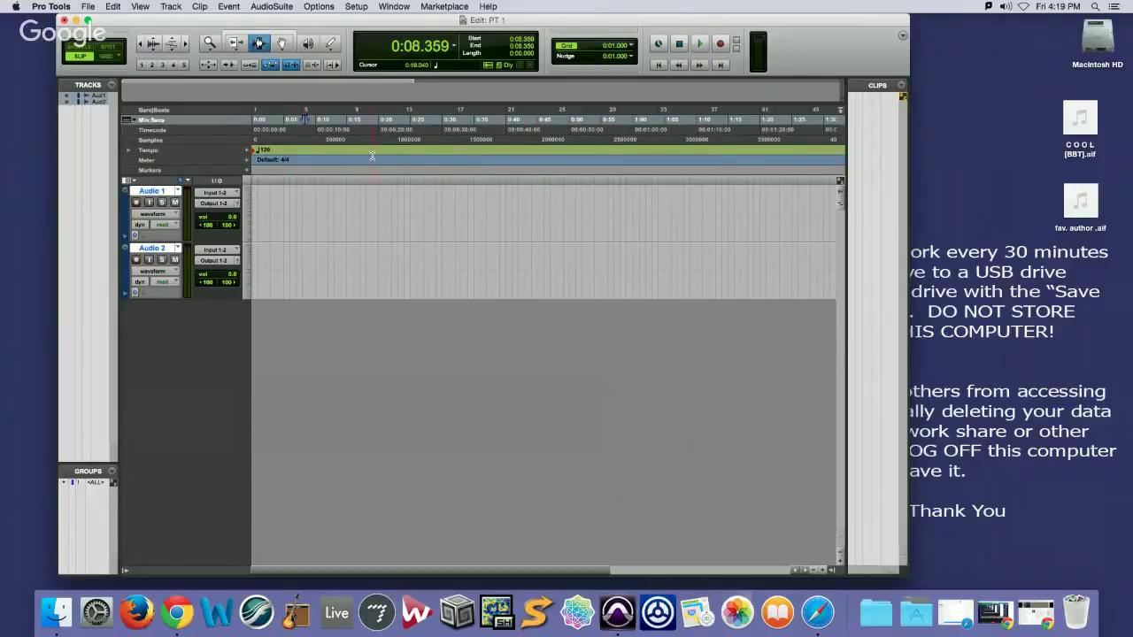
left_click(395, 144)
left_click(281, 45)
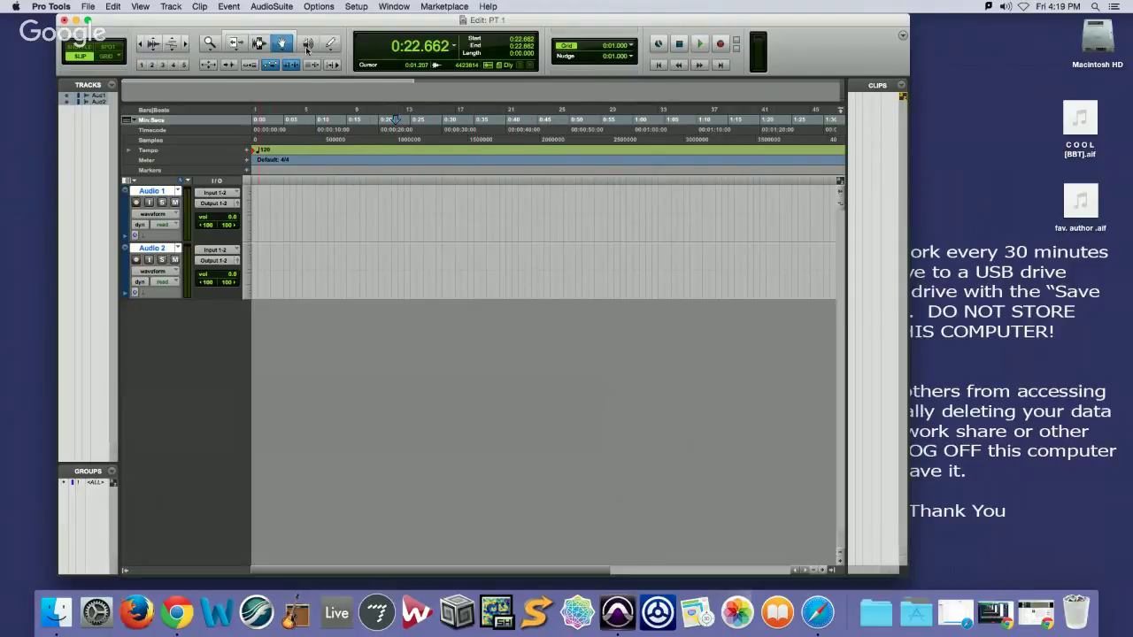
left_click(308, 46)
left_click(258, 45)
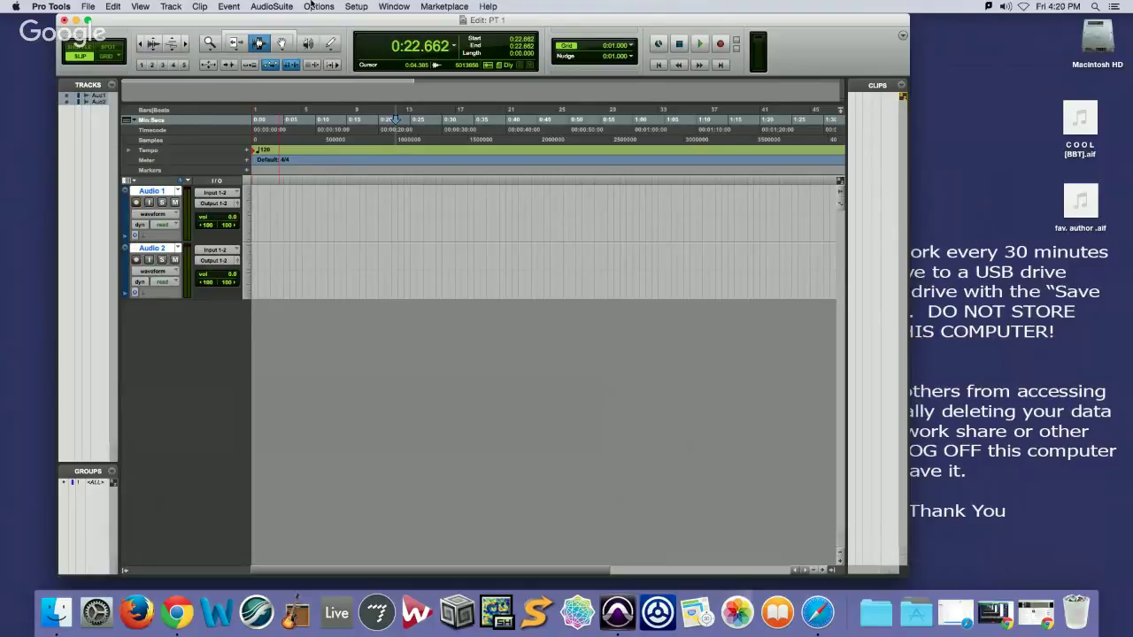
Open the Mix window, then check Inserts A-E and Sends F-J in the Edit view selector
left_click(389, 6)
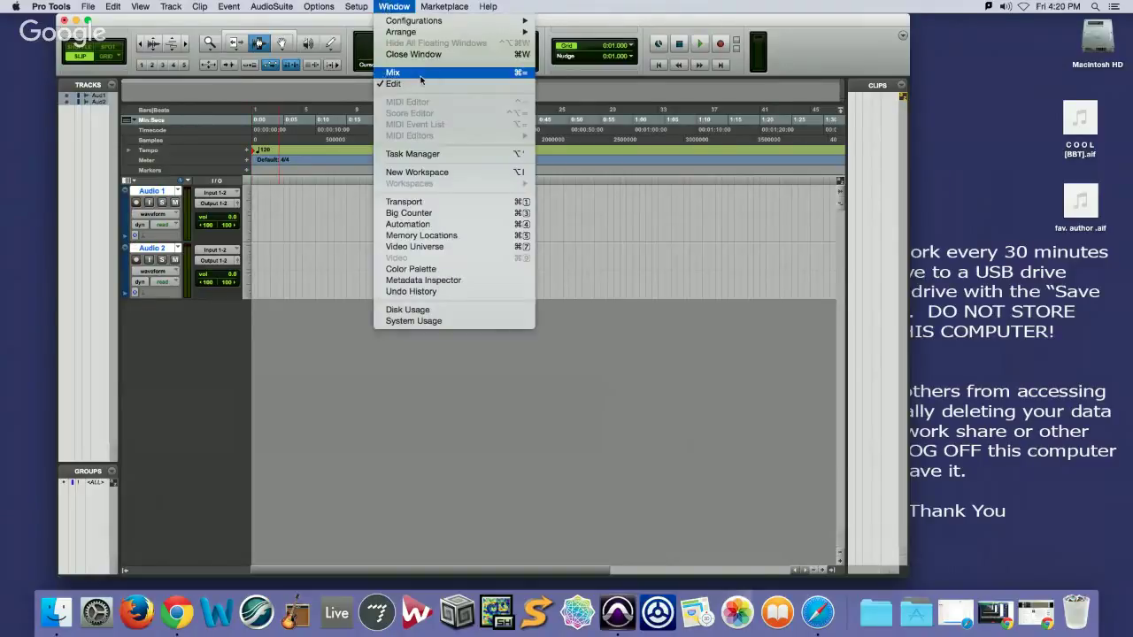
left_click(425, 76)
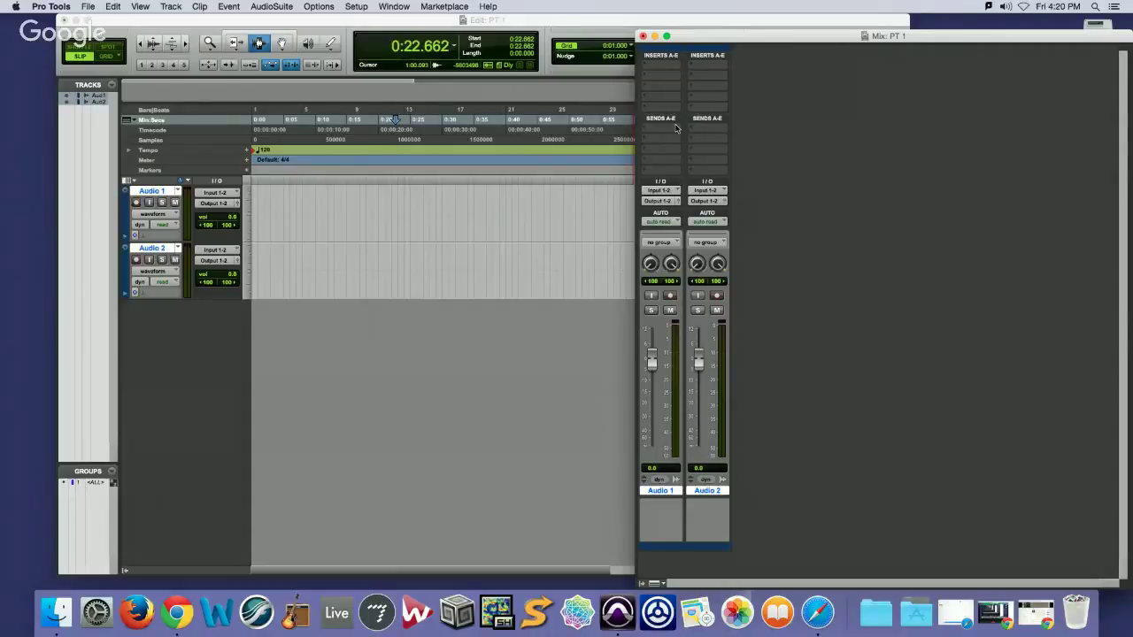
left_click(127, 181)
left_click(144, 215)
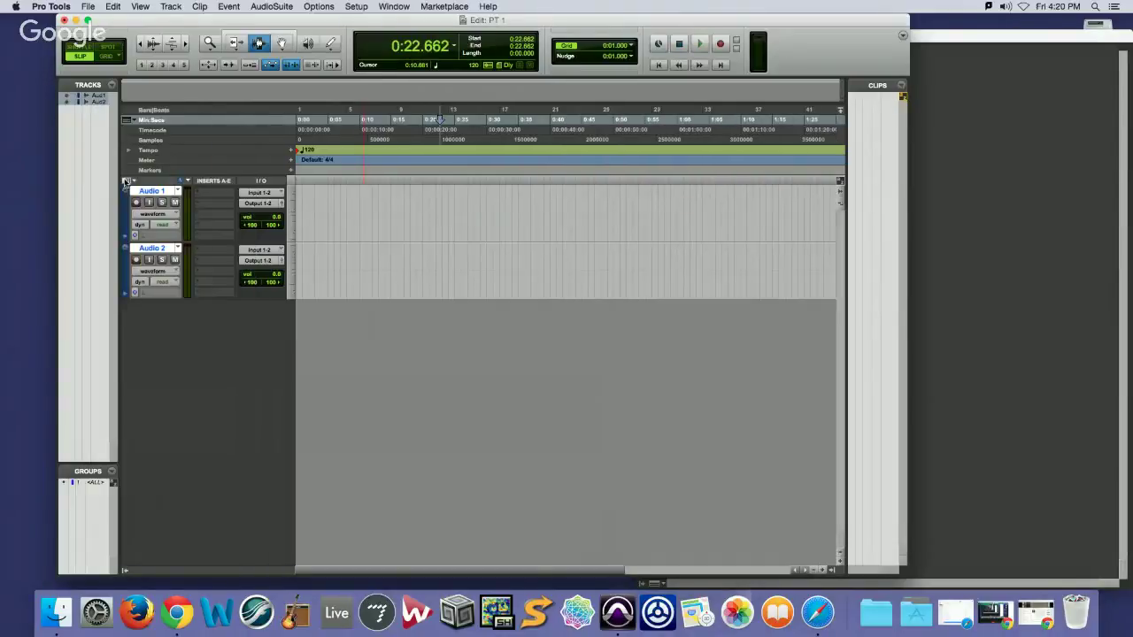
left_click(126, 182)
left_click(152, 245)
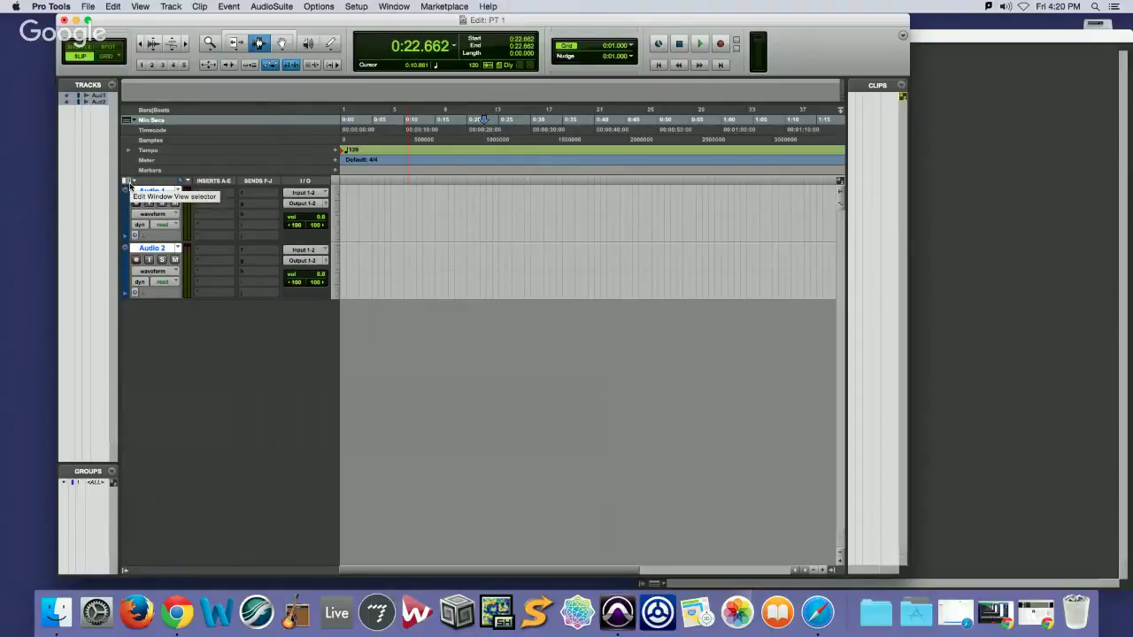
Remove the Sends, Inserts and Comments columns from the track headers
left_click(125, 182)
left_click(128, 198)
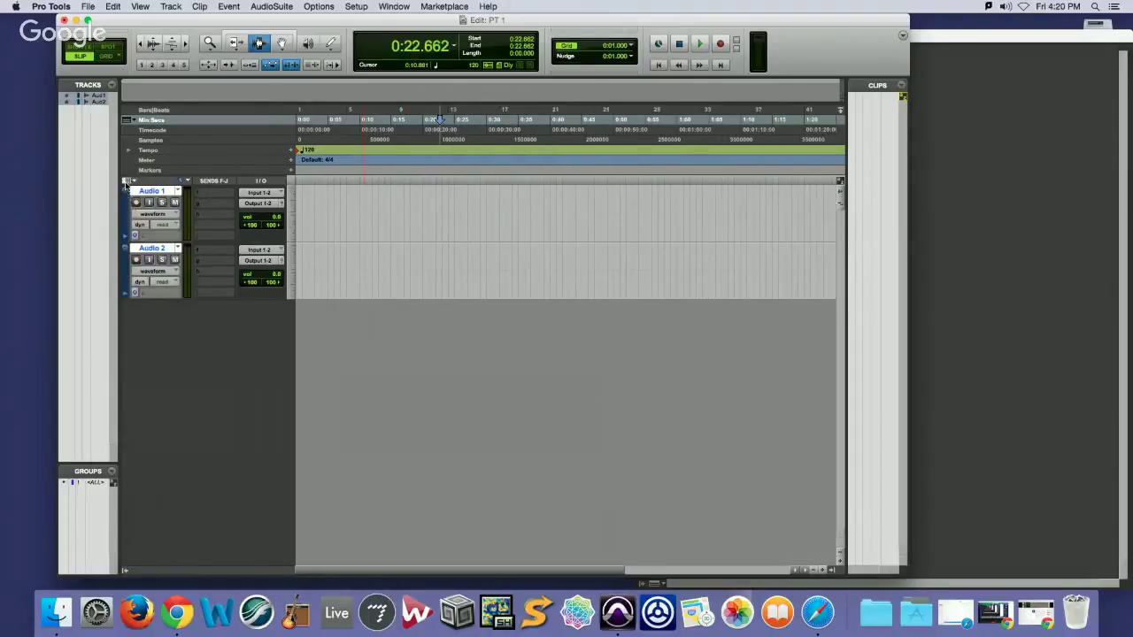
left_click(126, 182)
left_click(147, 246)
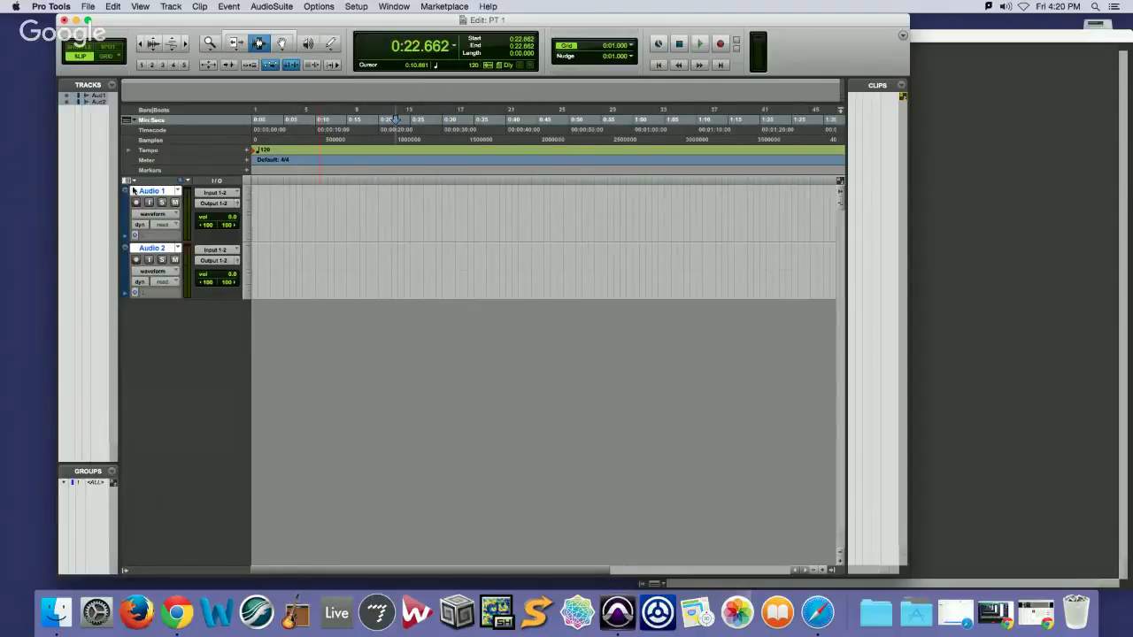
left_click(126, 181)
left_click(126, 183)
left_click(133, 182)
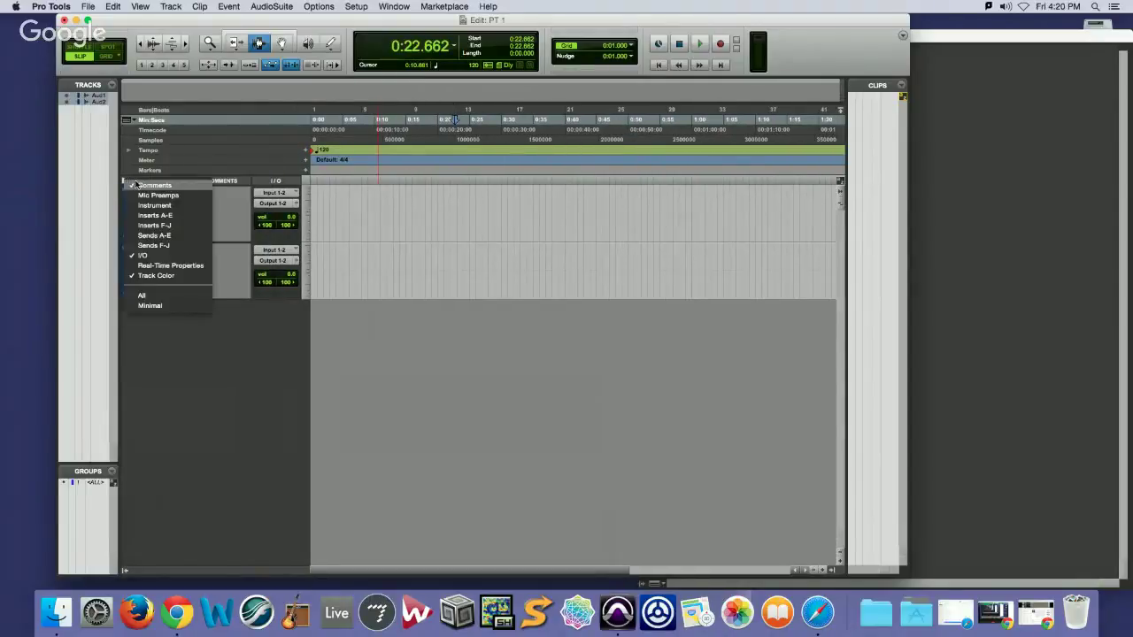
left_click(131, 182)
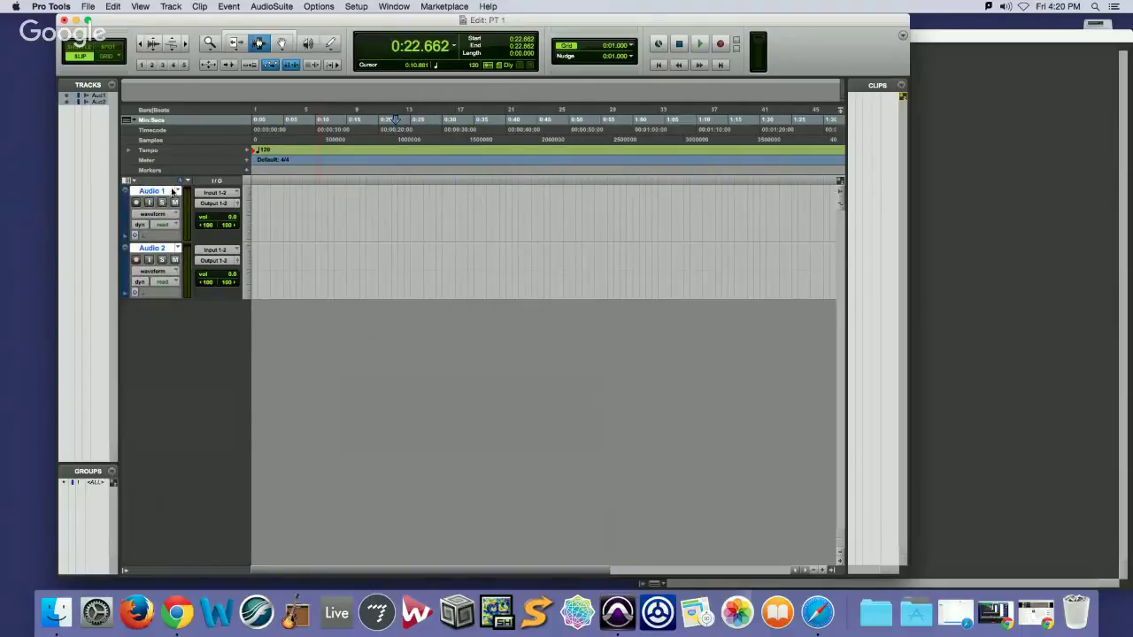
Cancel Audio 1's rename dialog, show volume lanes under both tracks, and bring up Mix
double_click(168, 191)
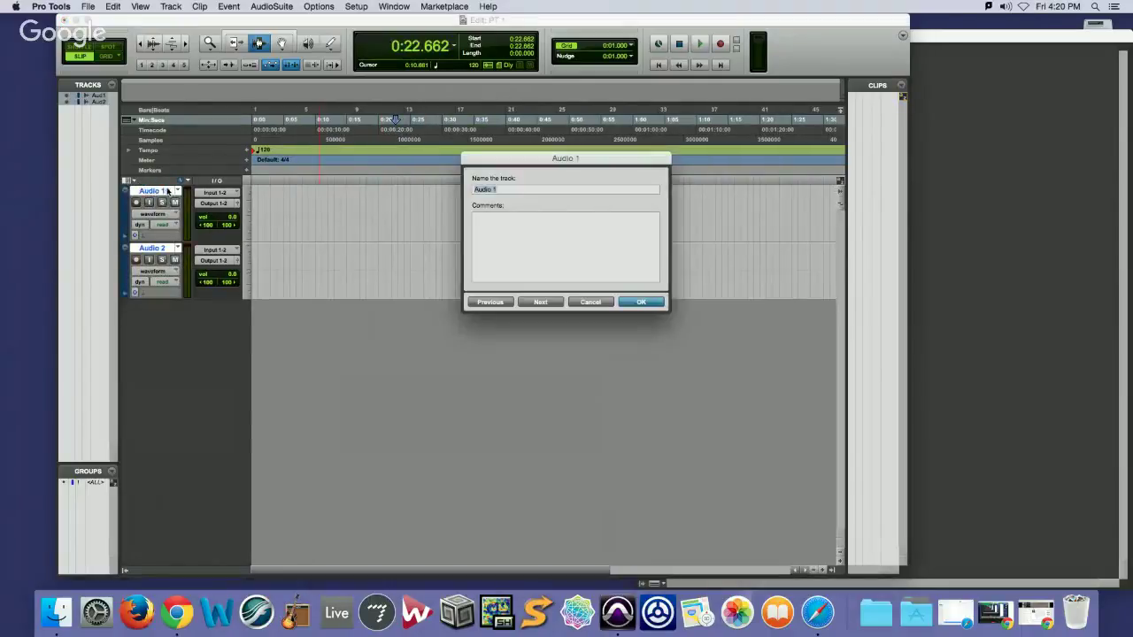
left_click(584, 302)
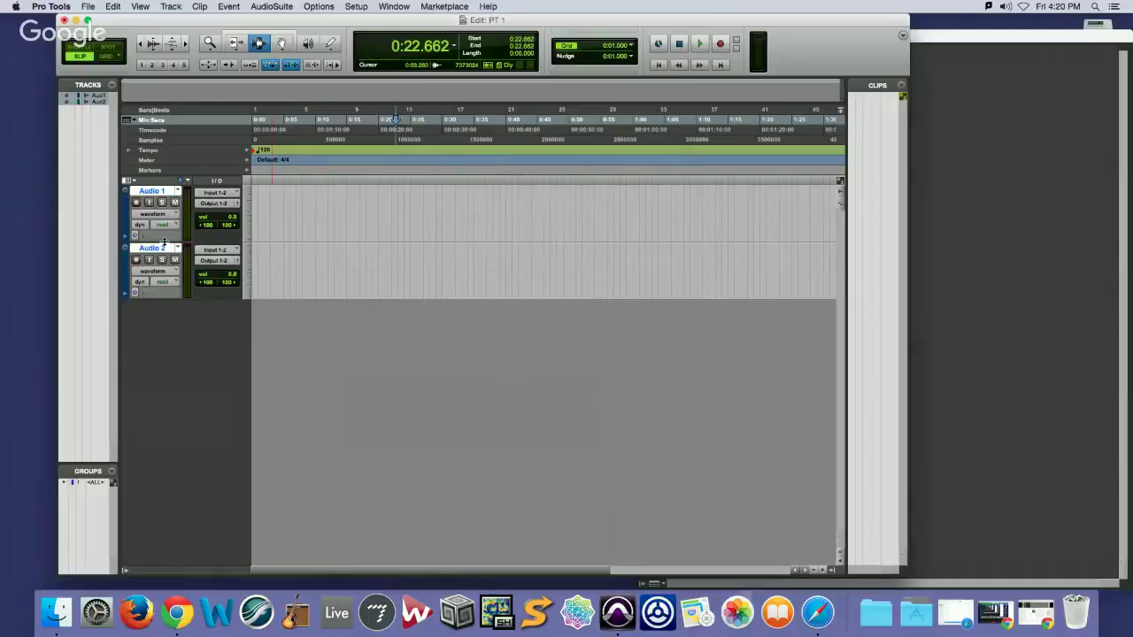
left_click(127, 237)
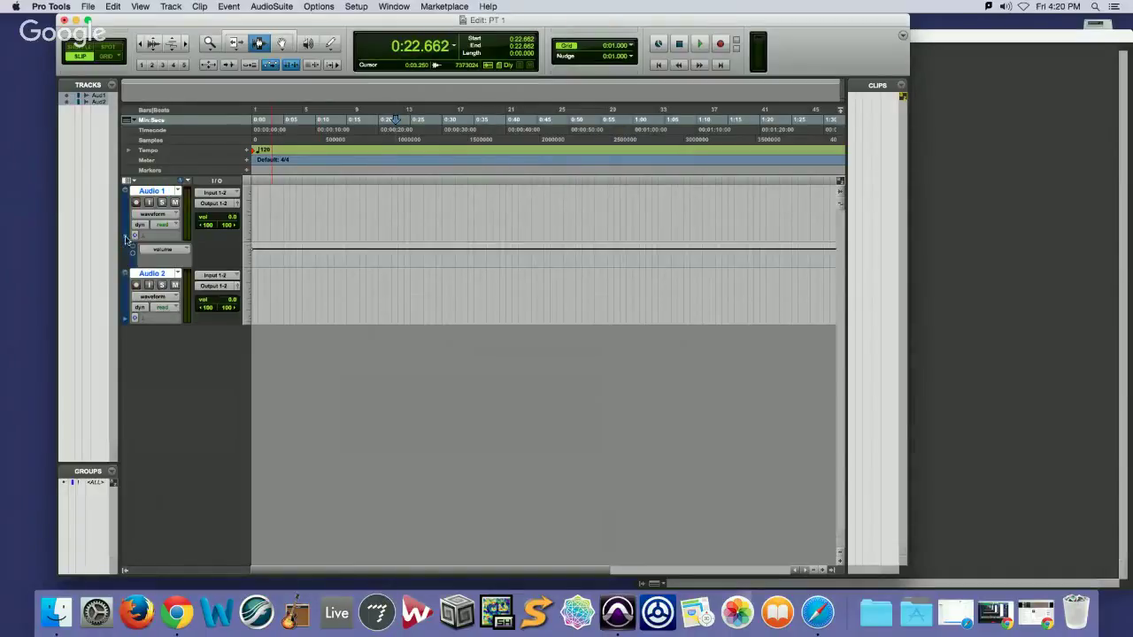
left_click(129, 320)
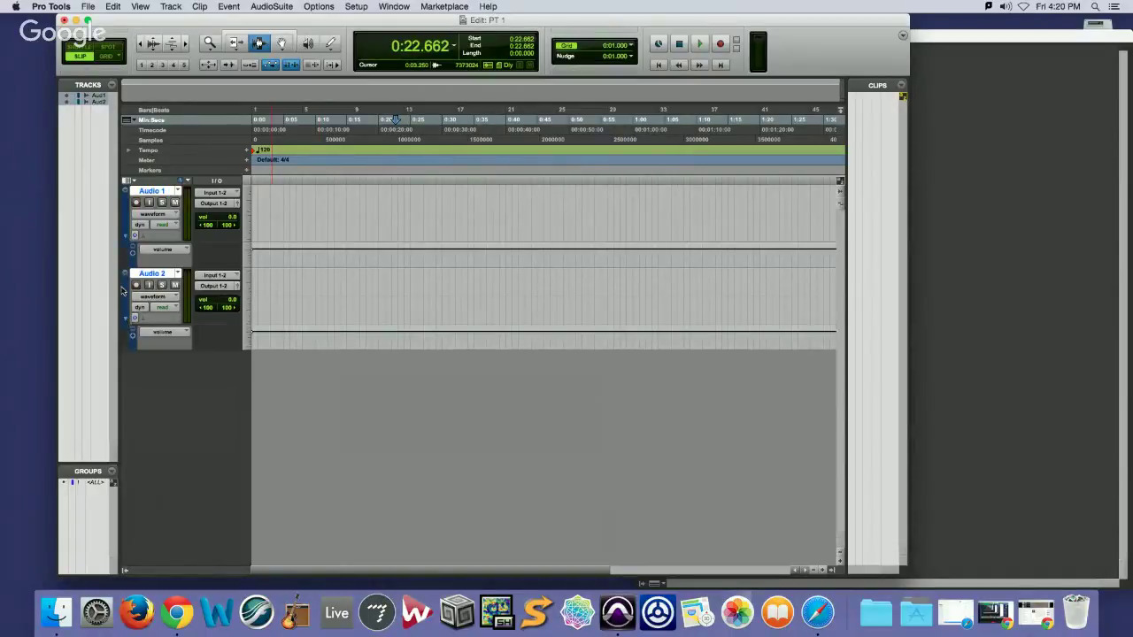
left_click(186, 333)
left_click(221, 335)
key("super+equal")
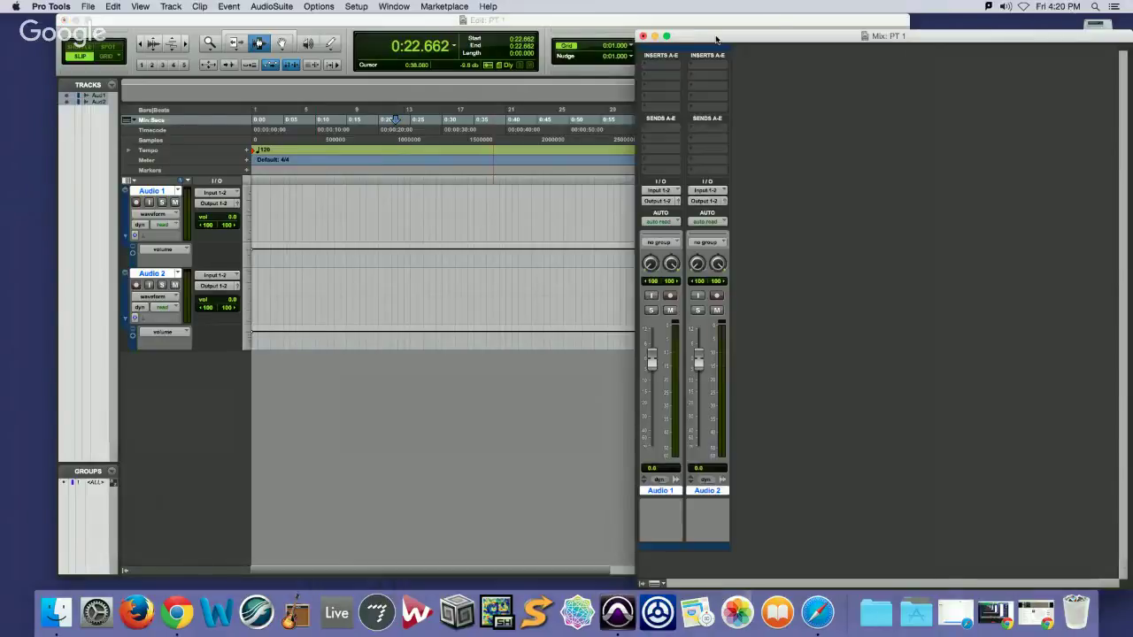
Move the Mix window aside, set Audio 2 to small track height, then return to Mix
left_click_drag(717, 38, 795, 28)
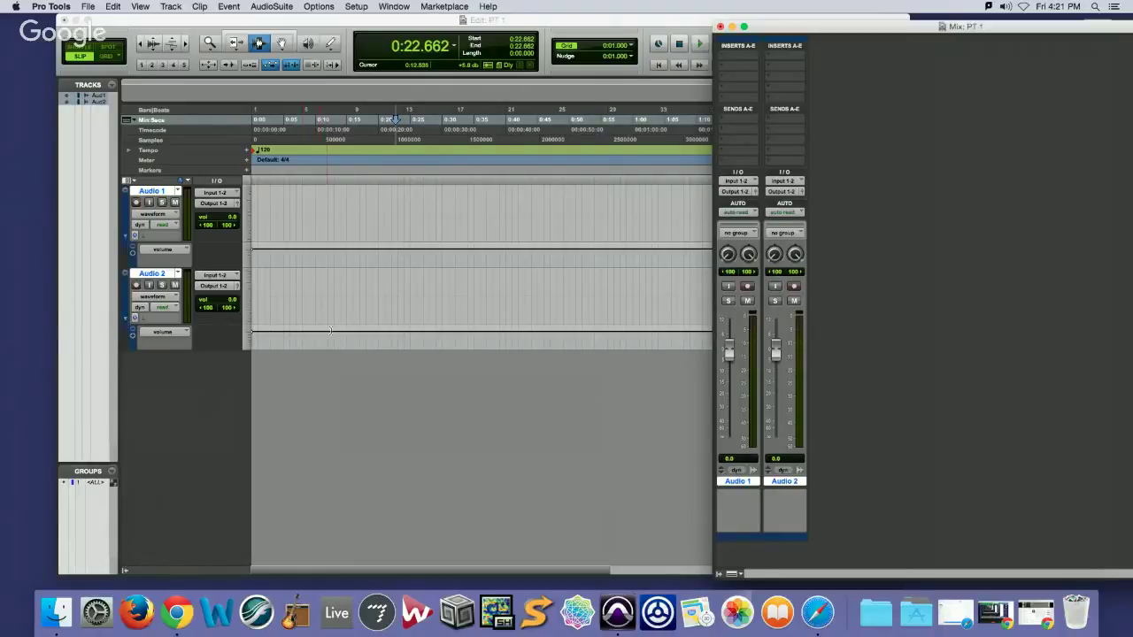
left_click(127, 320)
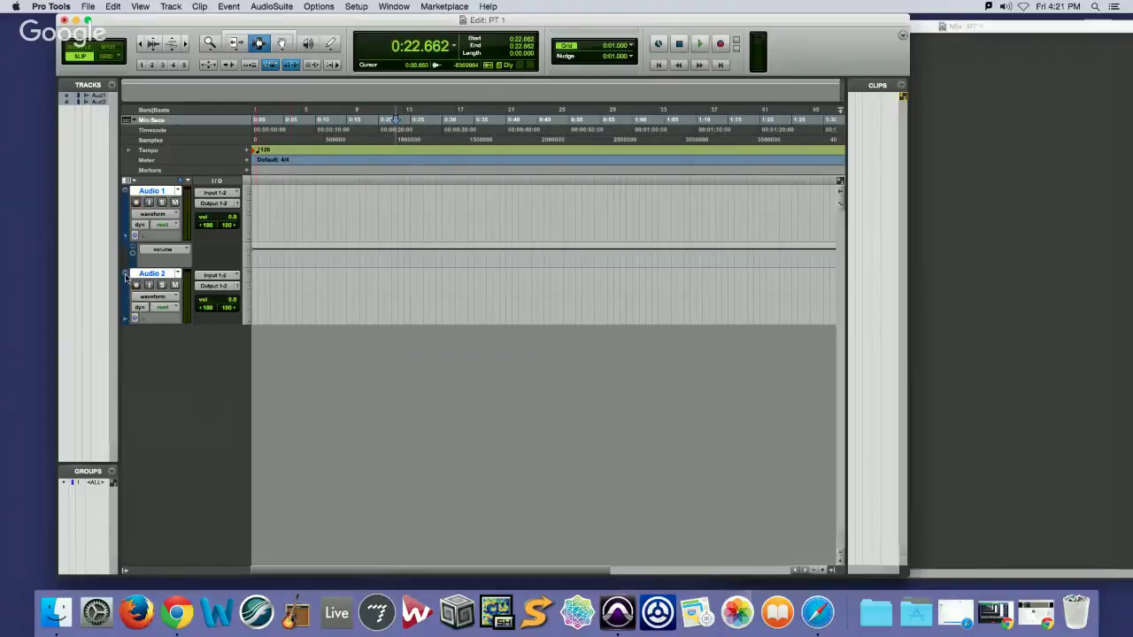
left_click(127, 277)
left_click(133, 273)
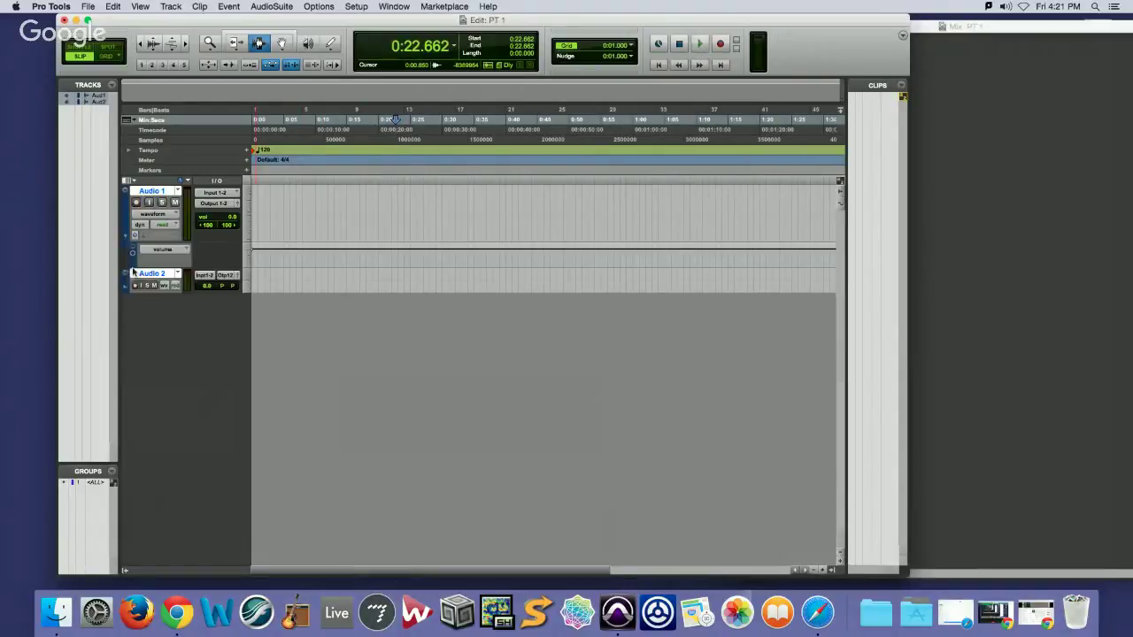
left_click(133, 273)
left_click(133, 307)
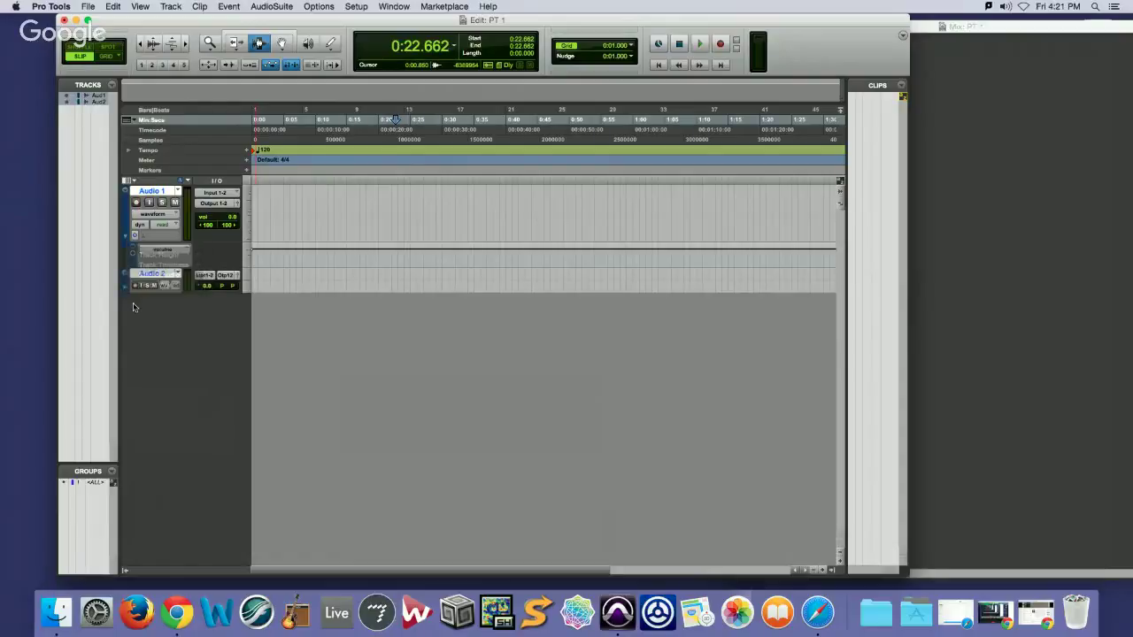
left_click(125, 277)
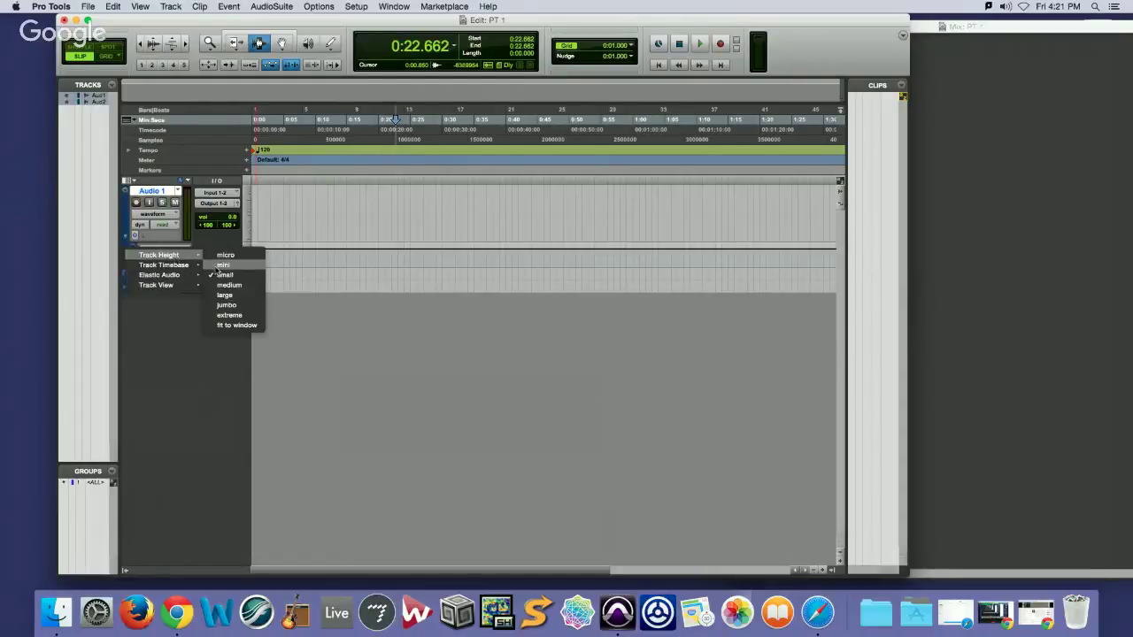
left_click(221, 289)
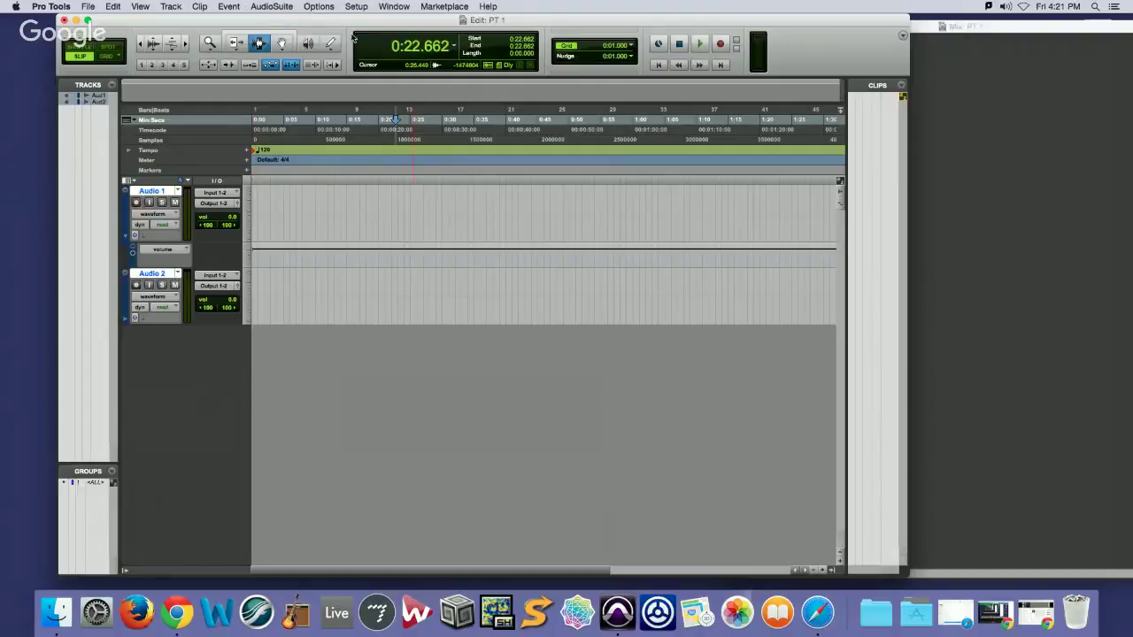
left_click(1020, 25)
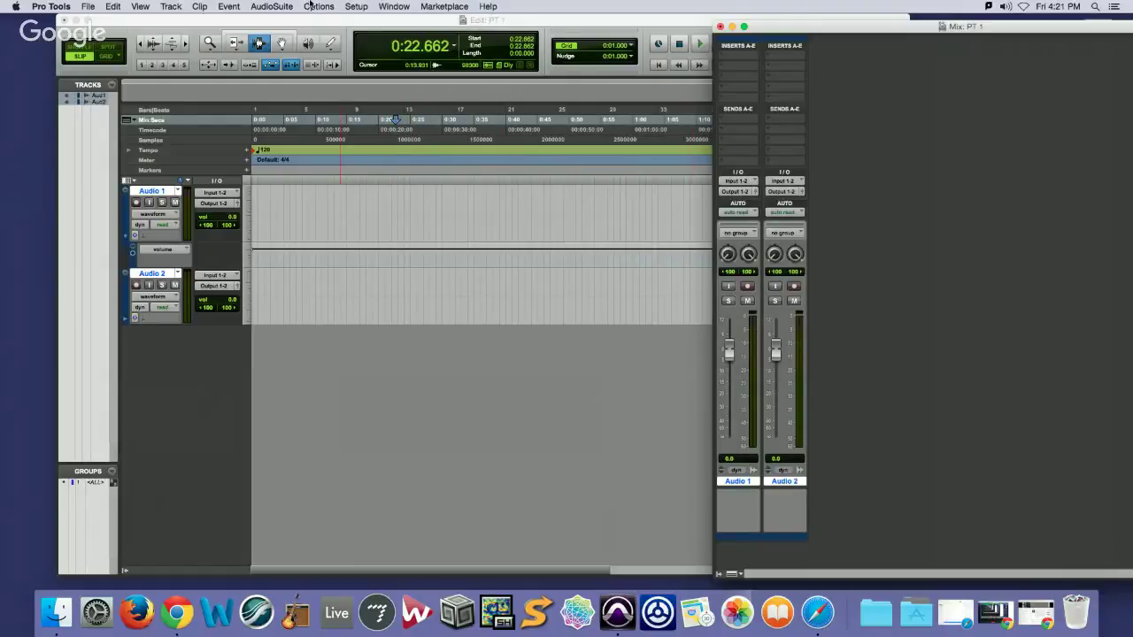
Add a Click track and open its Click II plug-in window, moving it aside
left_click(202, 5)
mouse_move(176, 5)
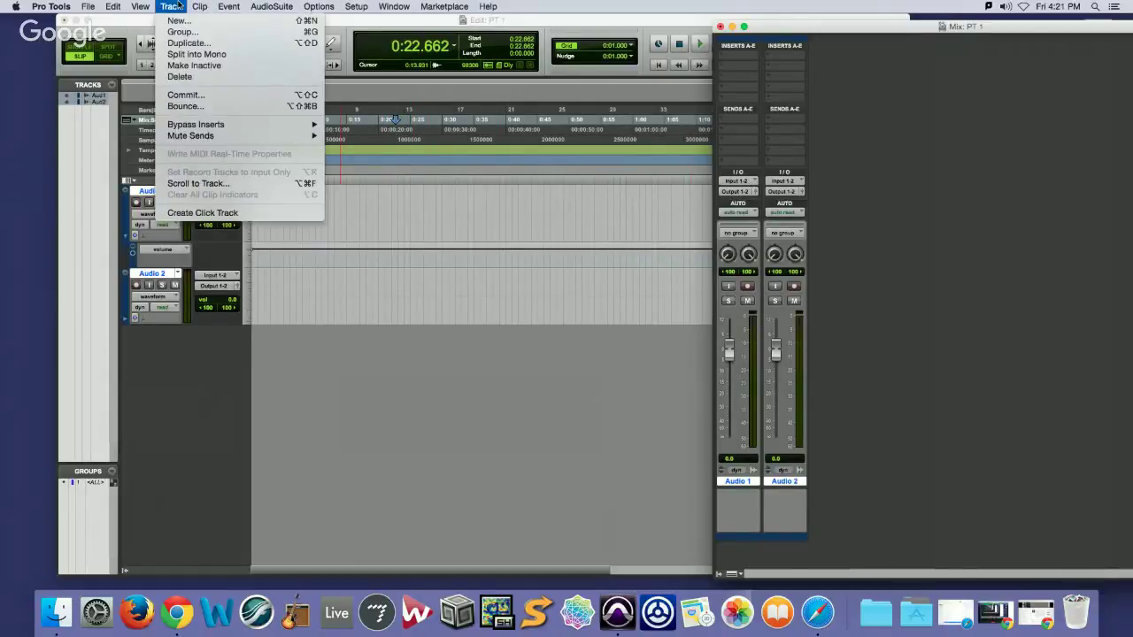
left_click(237, 212)
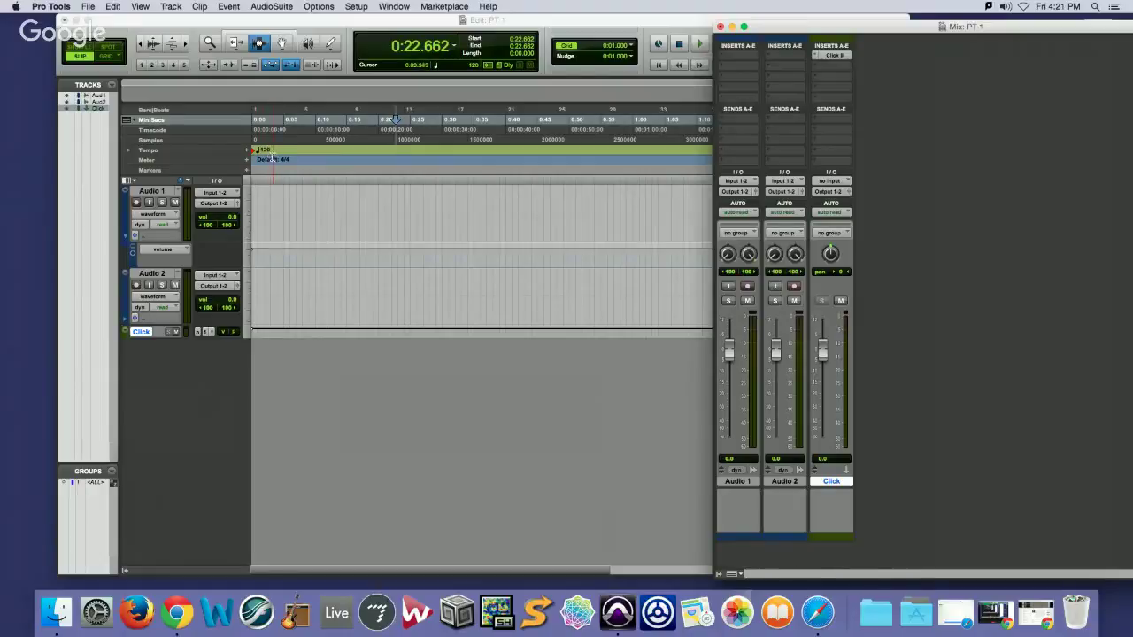
left_click(836, 56)
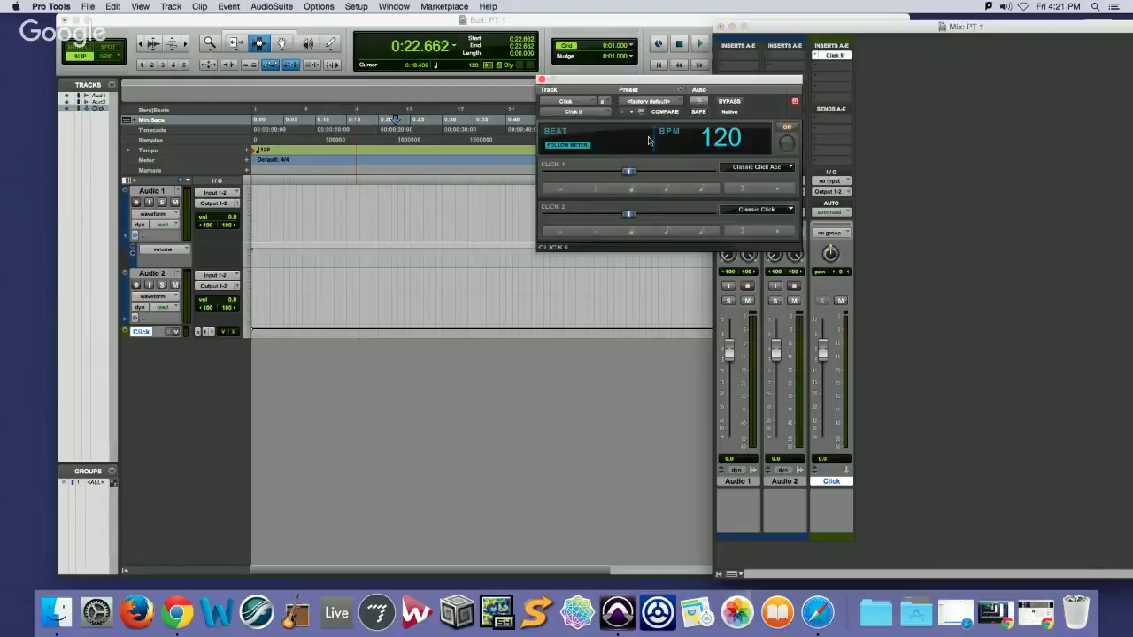
left_click_drag(691, 89, 945, 153)
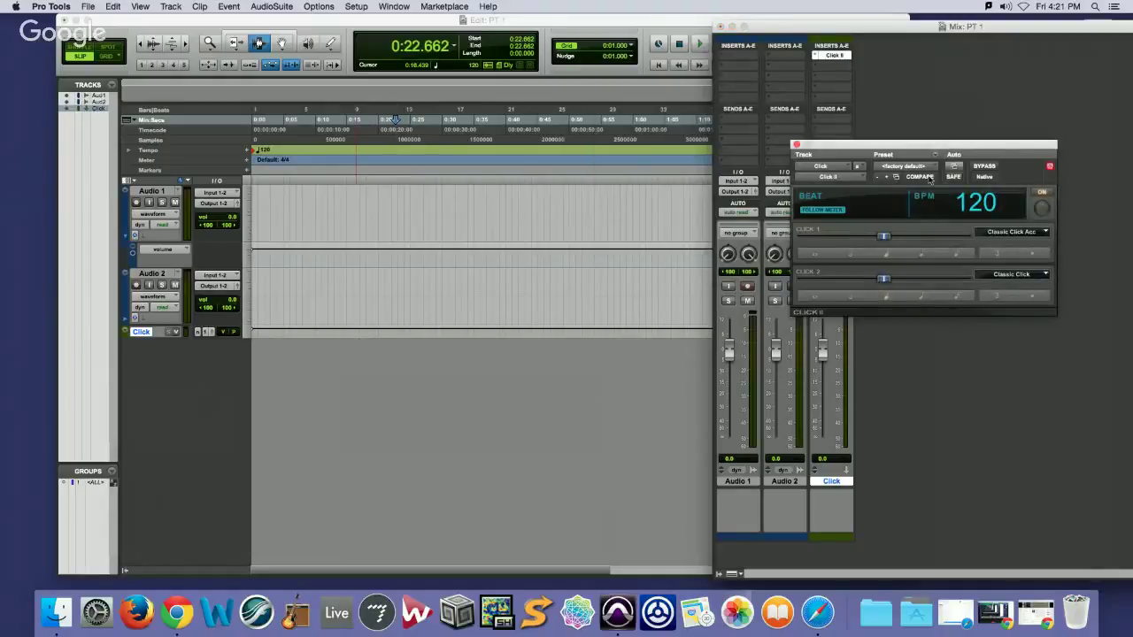
Play to hear the click, stop it, and return the Edit window's playhead near the start
key("space")
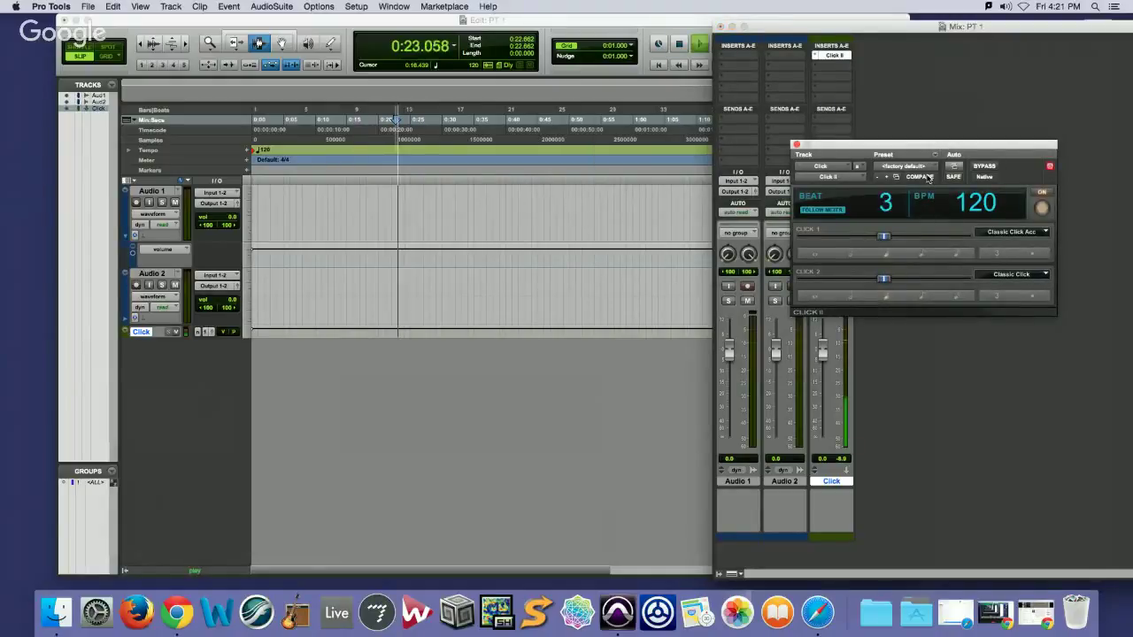
left_click_drag(925, 146, 998, 130)
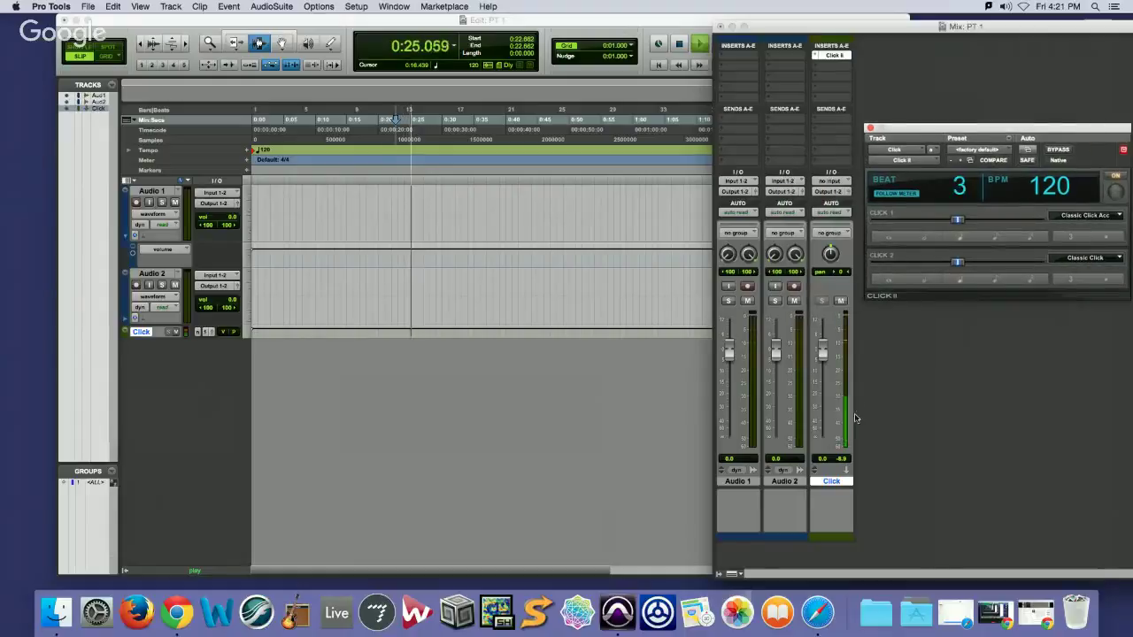
key("space")
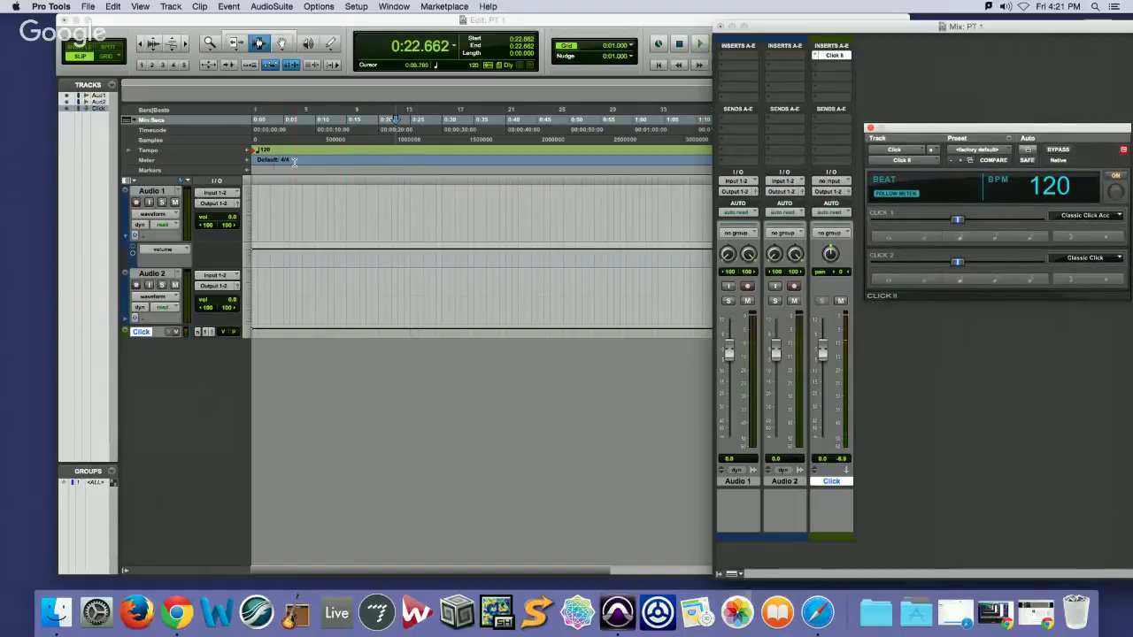
left_click(279, 141)
left_click(265, 139)
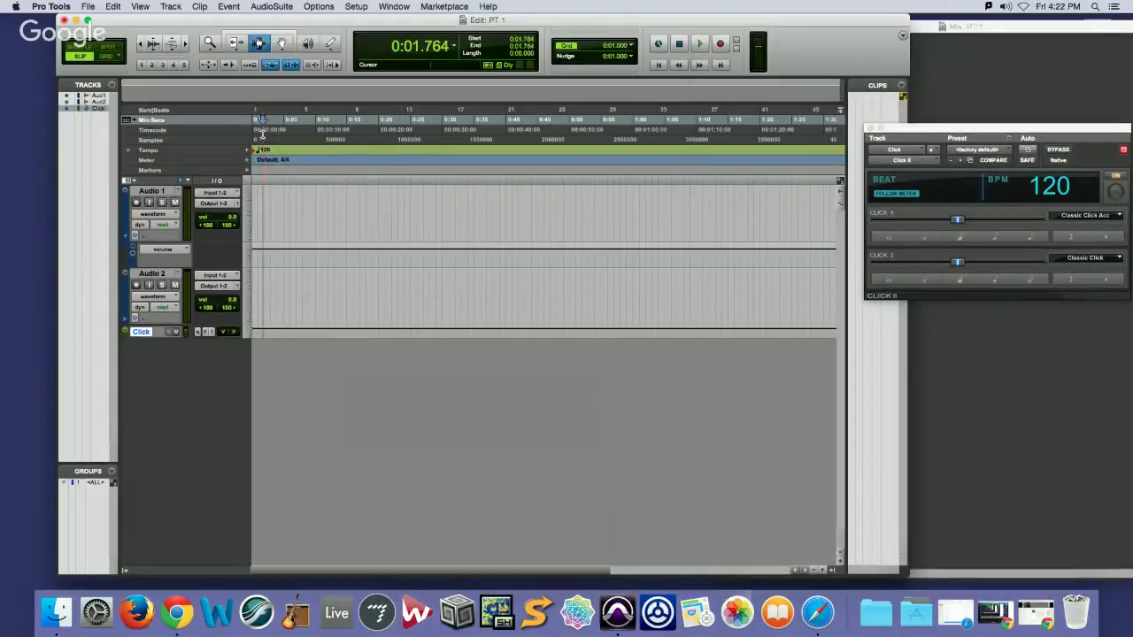
Set the cursor at 0:11.145, add a 130 BPM tempo change, and play from slightly earlier
left_click(286, 143)
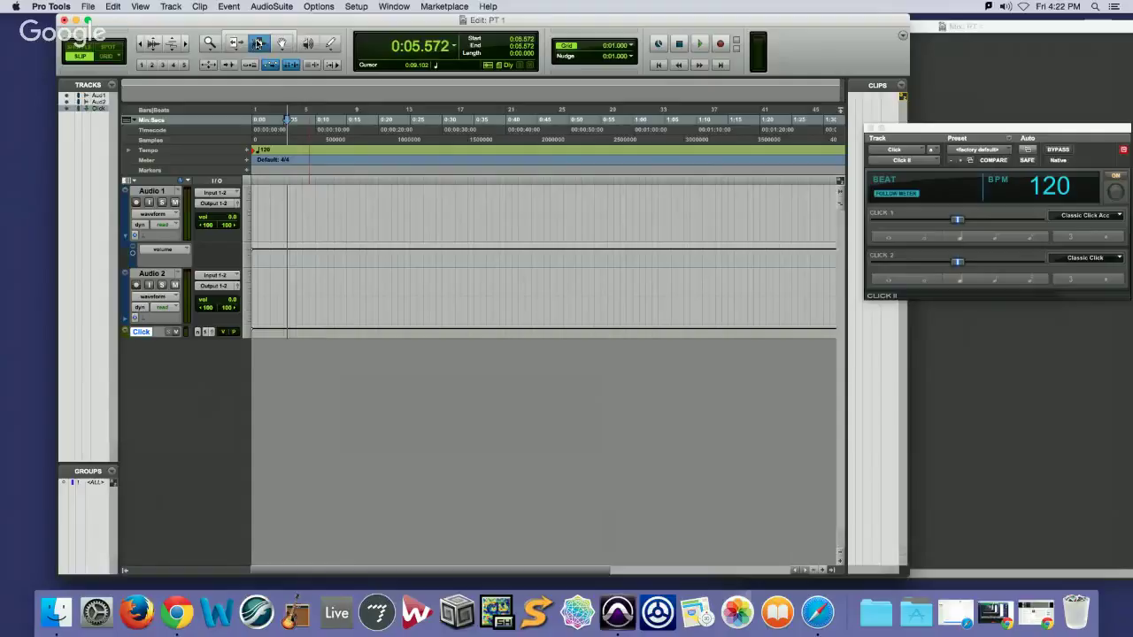
left_click(316, 155)
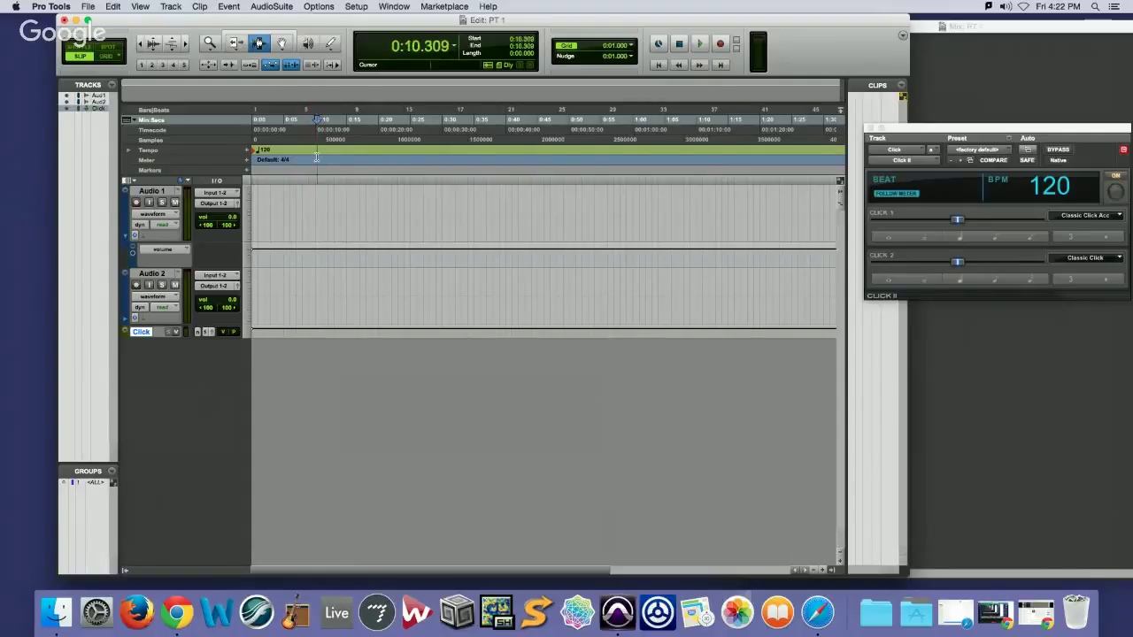
left_click(365, 155)
left_click(323, 152)
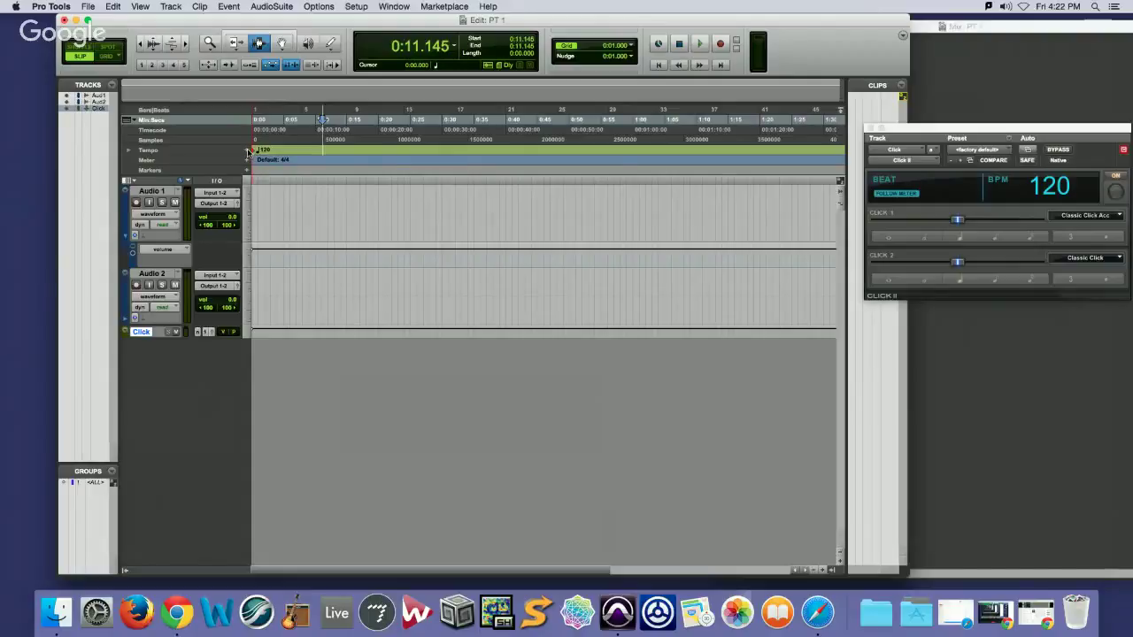
left_click(249, 152)
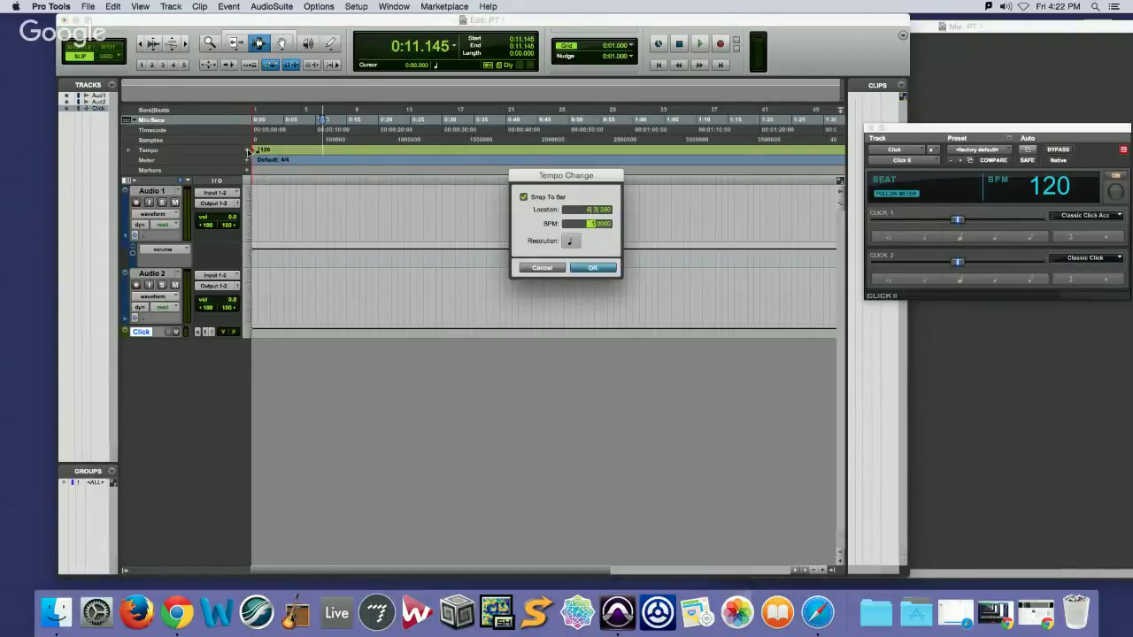
key("Return")
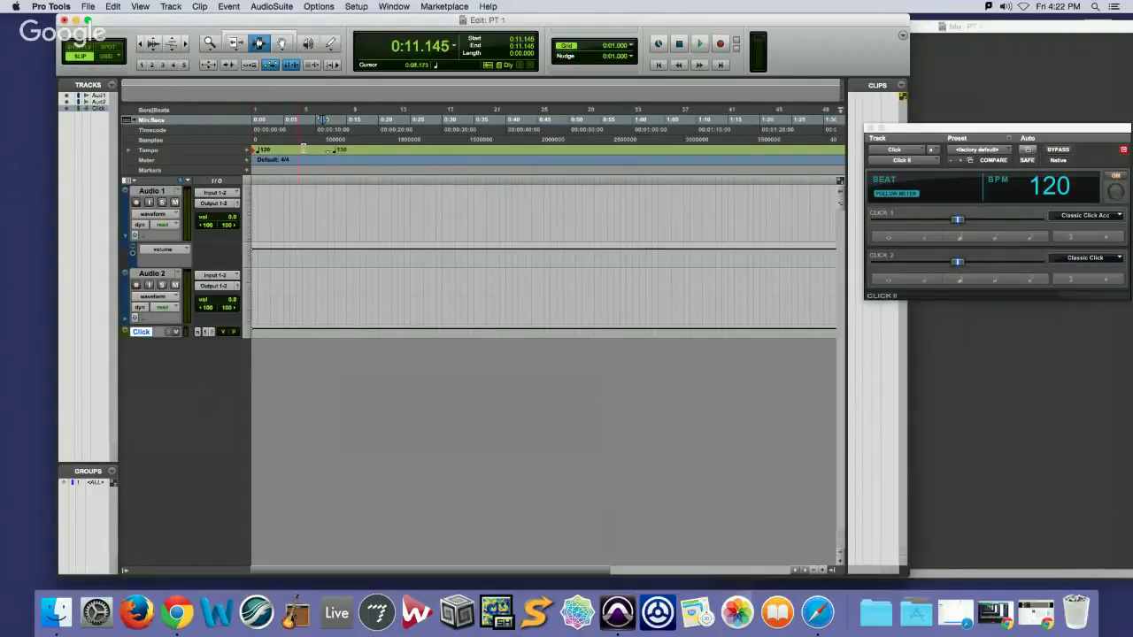
left_click(300, 143)
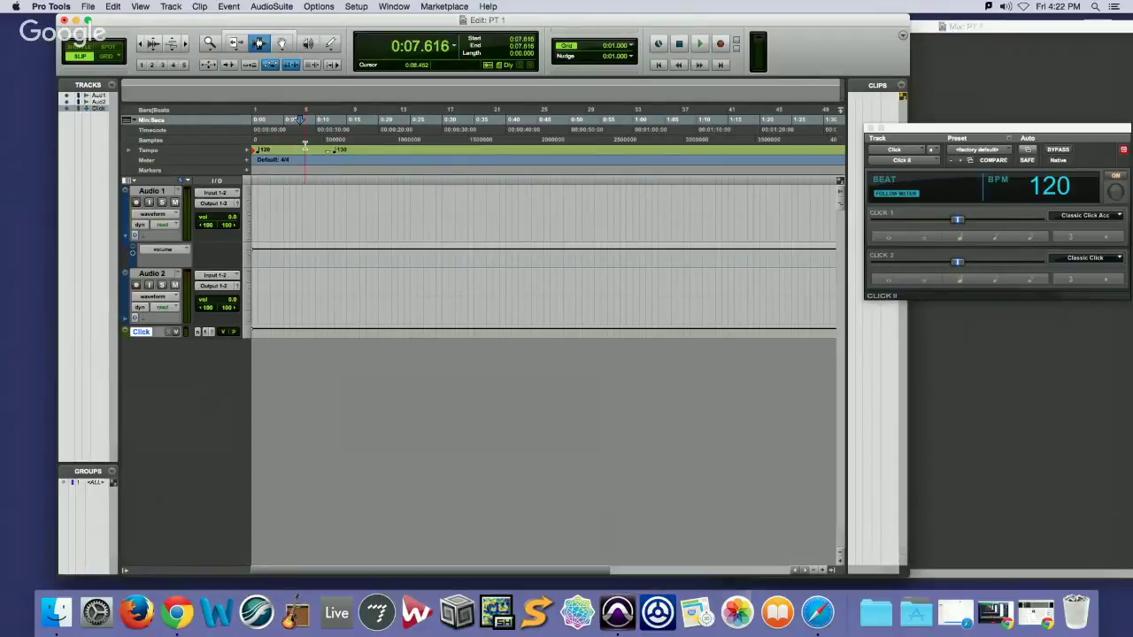
key("space")
Reposition the Click II plug-in window and stop the 130 BPM click playback
left_click_drag(947, 126, 643, 34)
key("super+equal")
left_click_drag(729, 36, 963, 146)
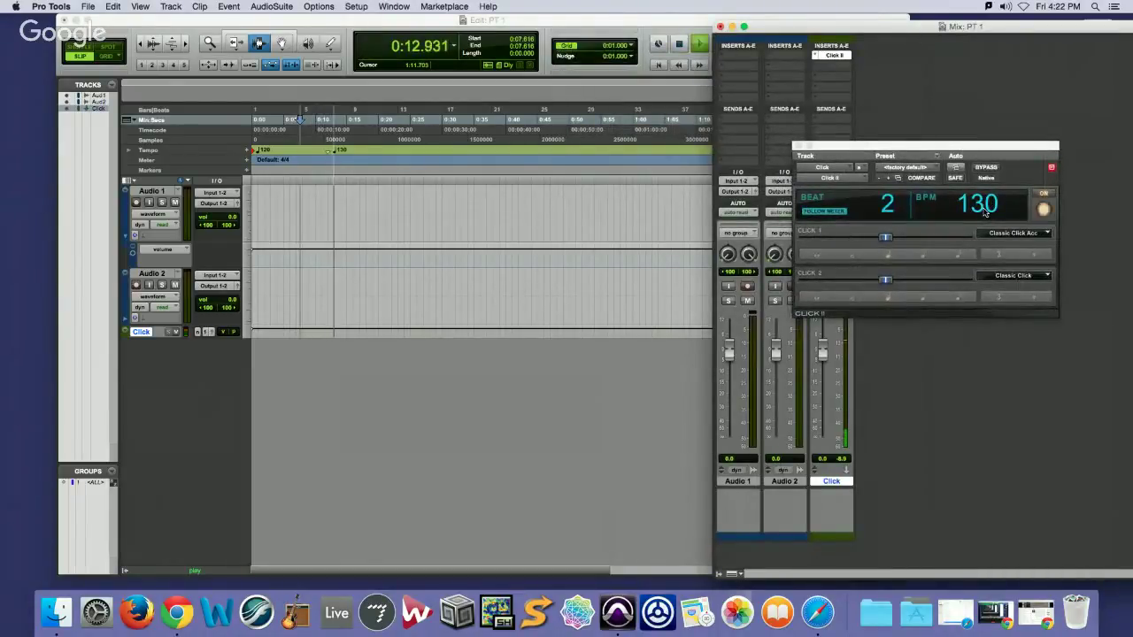
key("space")
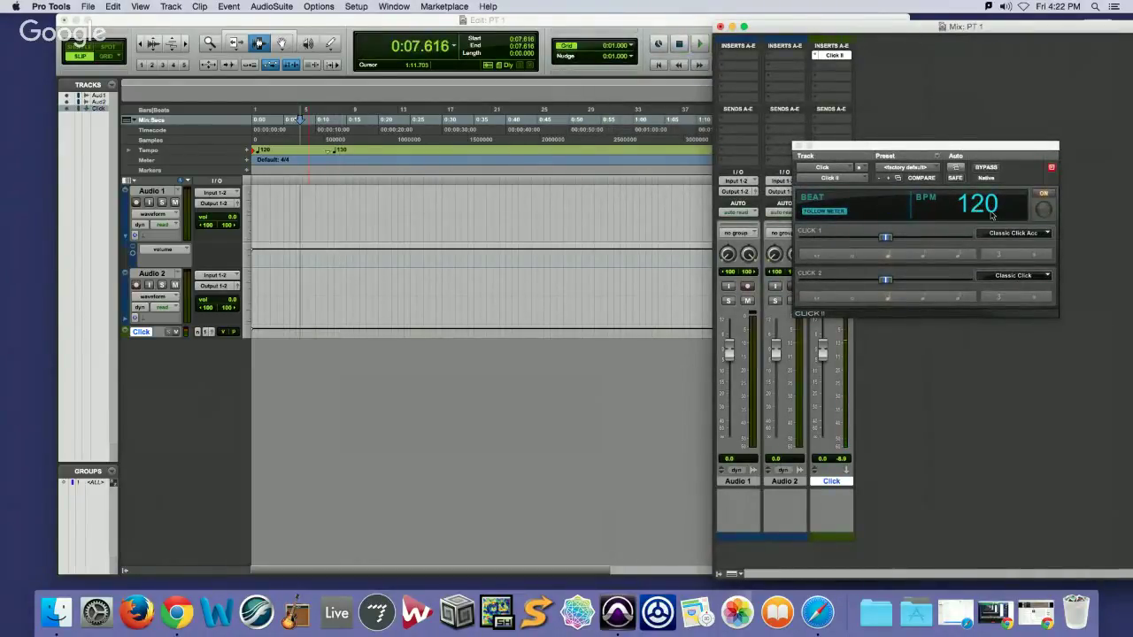
Bypass the Click II plug-in and re-enable it, then close its window
left_click(1001, 174)
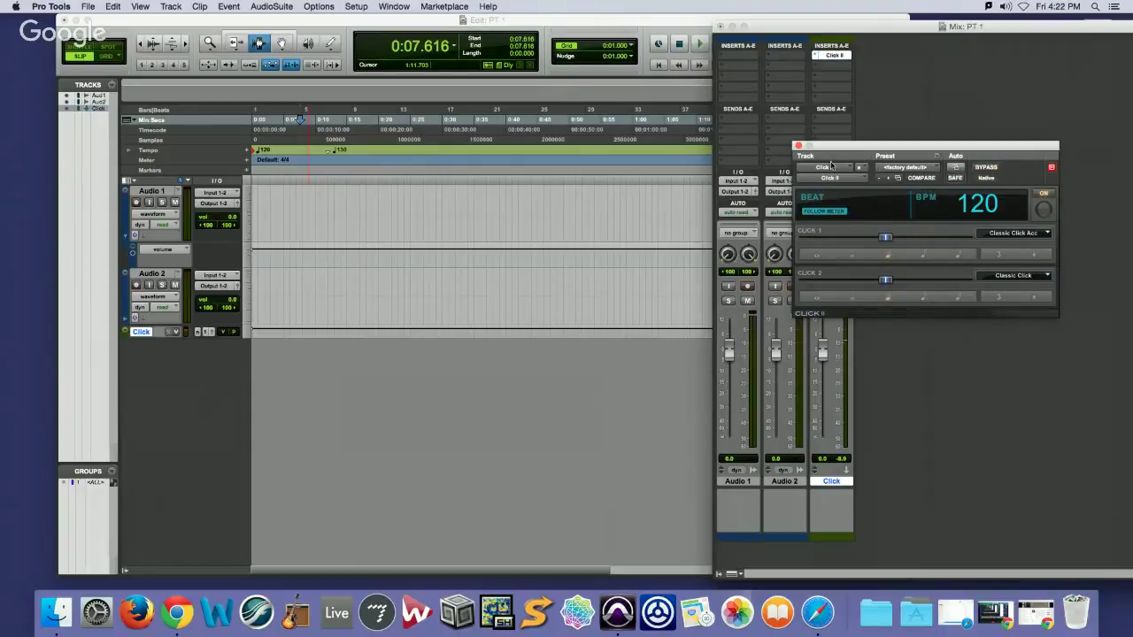
left_click(987, 168)
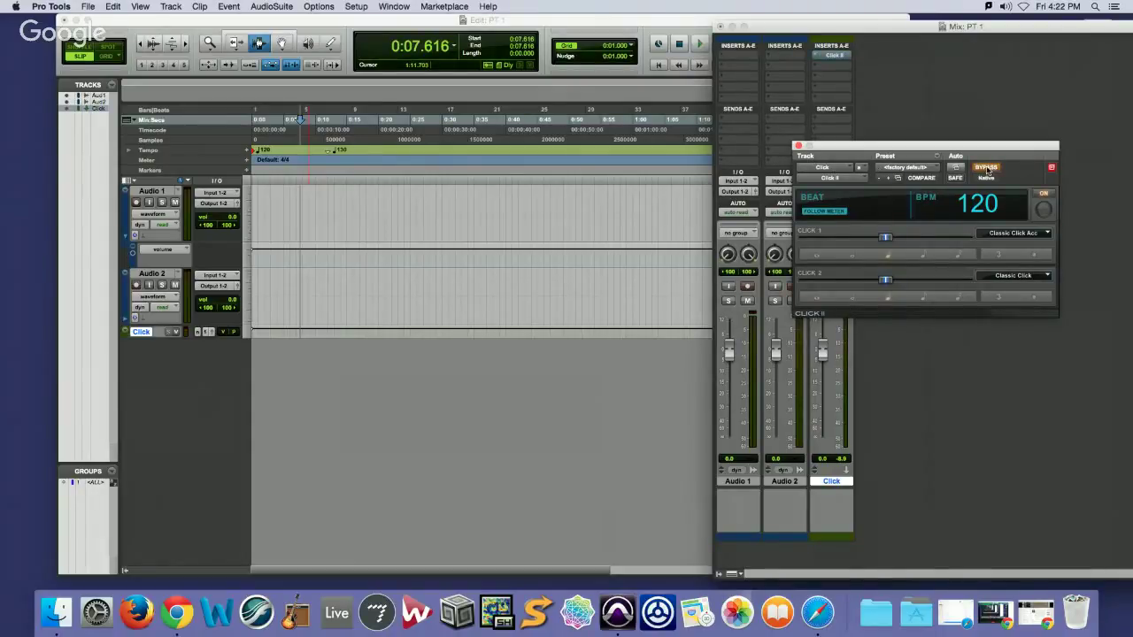
left_click(987, 169)
left_click(798, 145)
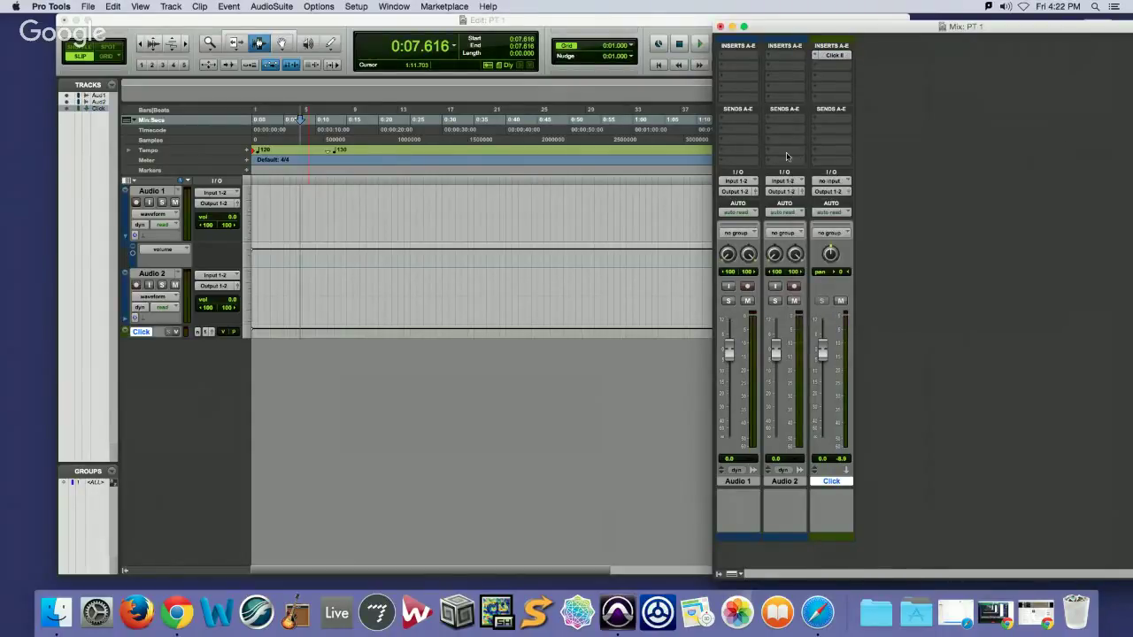
left_click(383, 6)
mouse_move(355, 6)
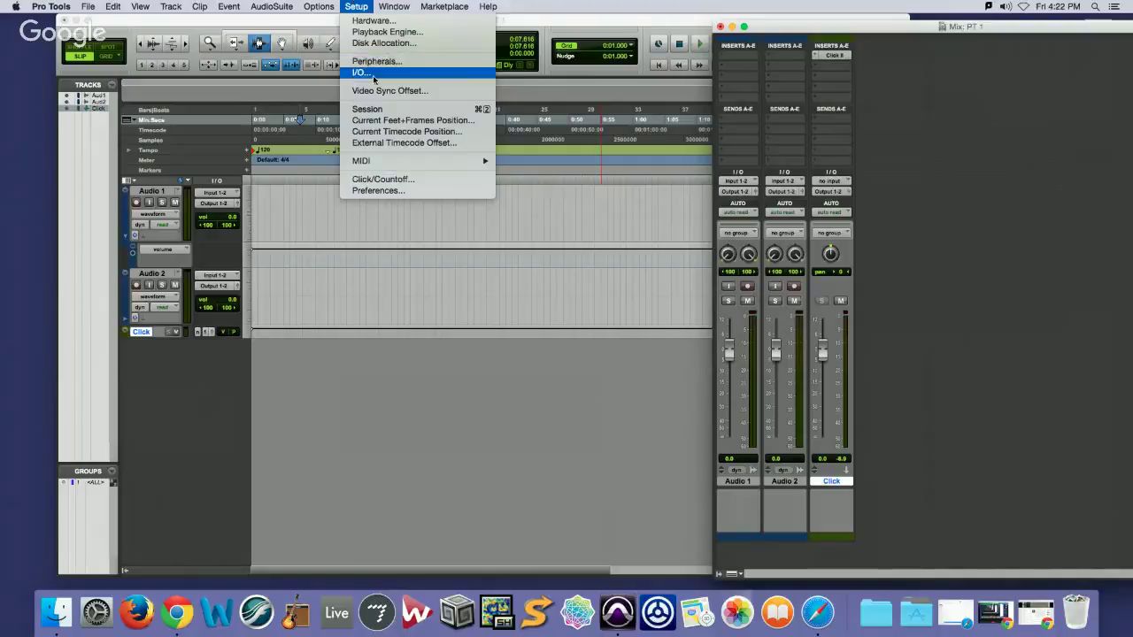
left_click(362, 72)
left_click(371, 93)
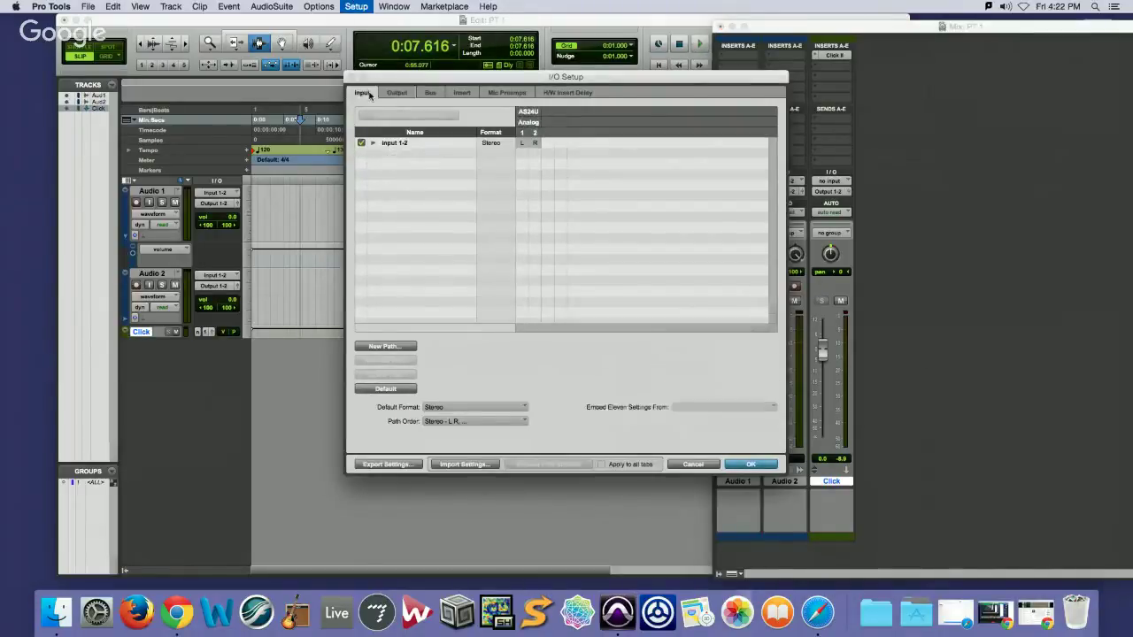
left_click(396, 93)
left_click(441, 93)
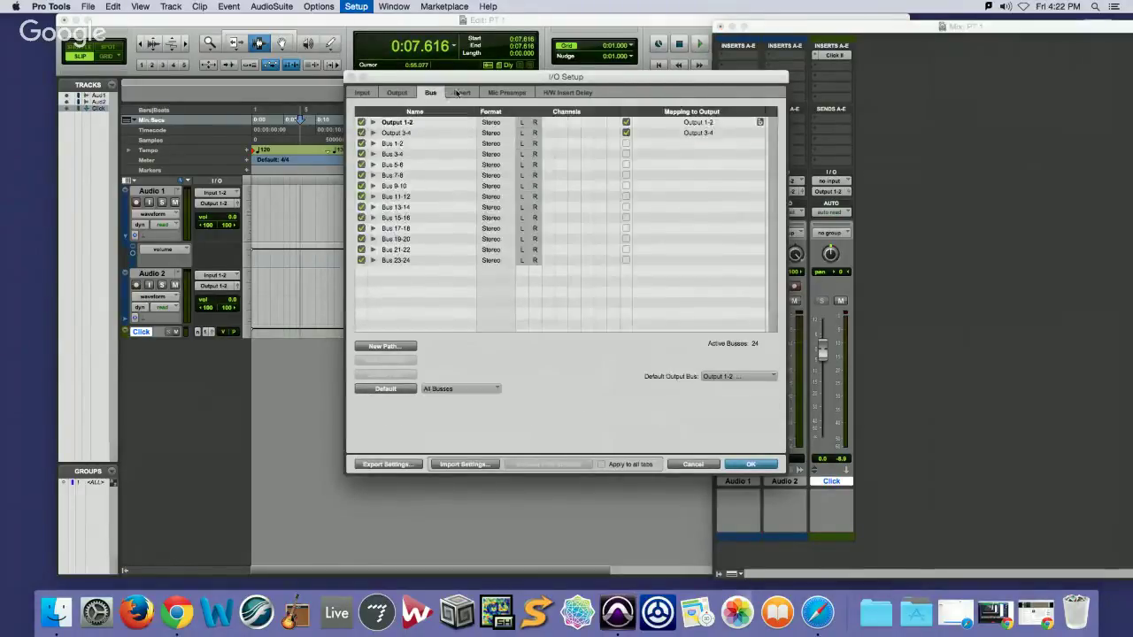
left_click(461, 93)
left_click(431, 93)
left_click(372, 154)
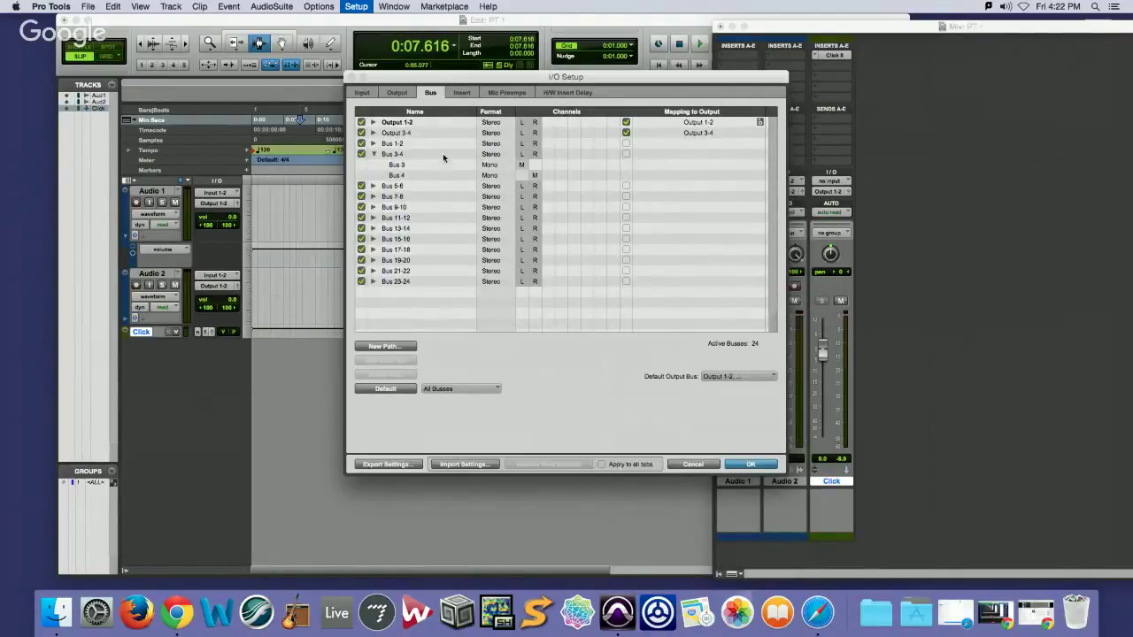
left_click(373, 154)
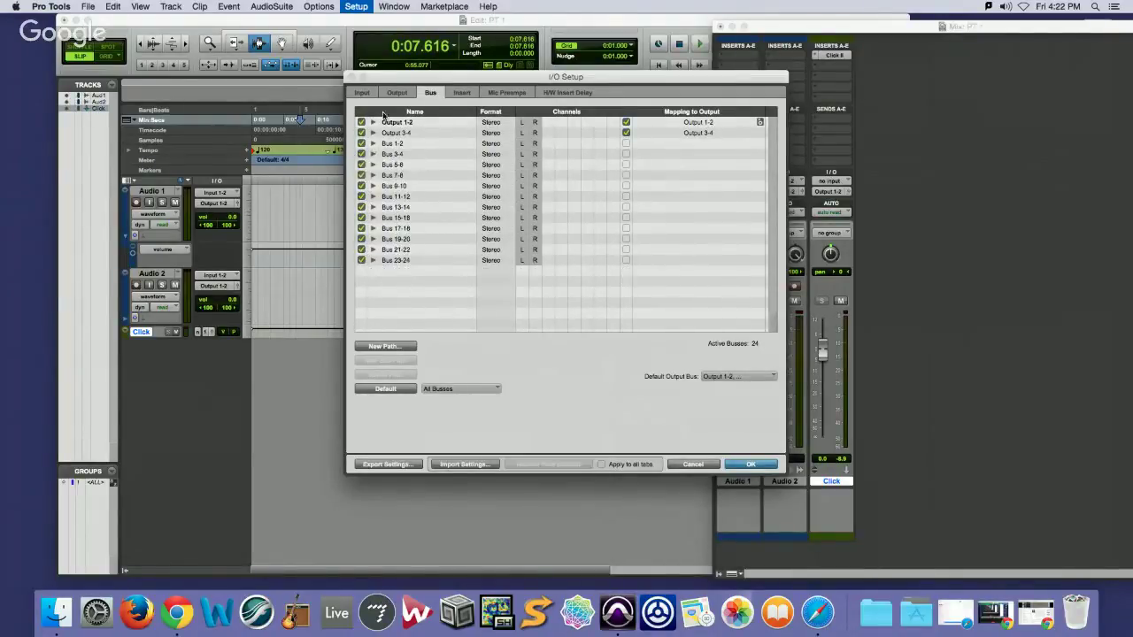
left_click(363, 93)
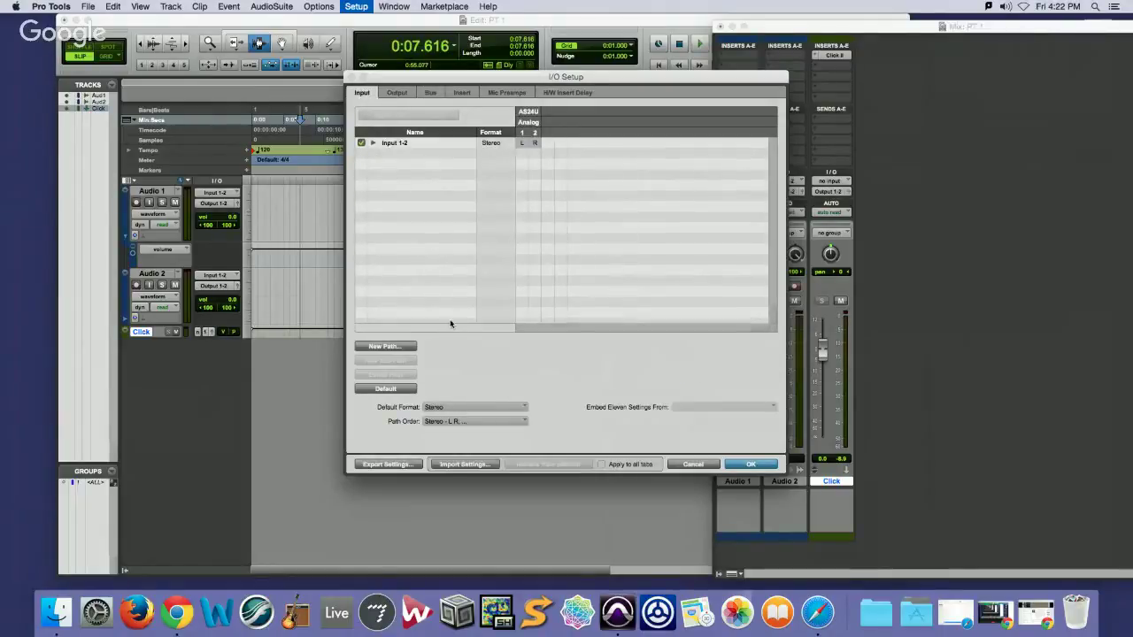
left_click(396, 93)
left_click(363, 93)
left_click(396, 93)
left_click(746, 464)
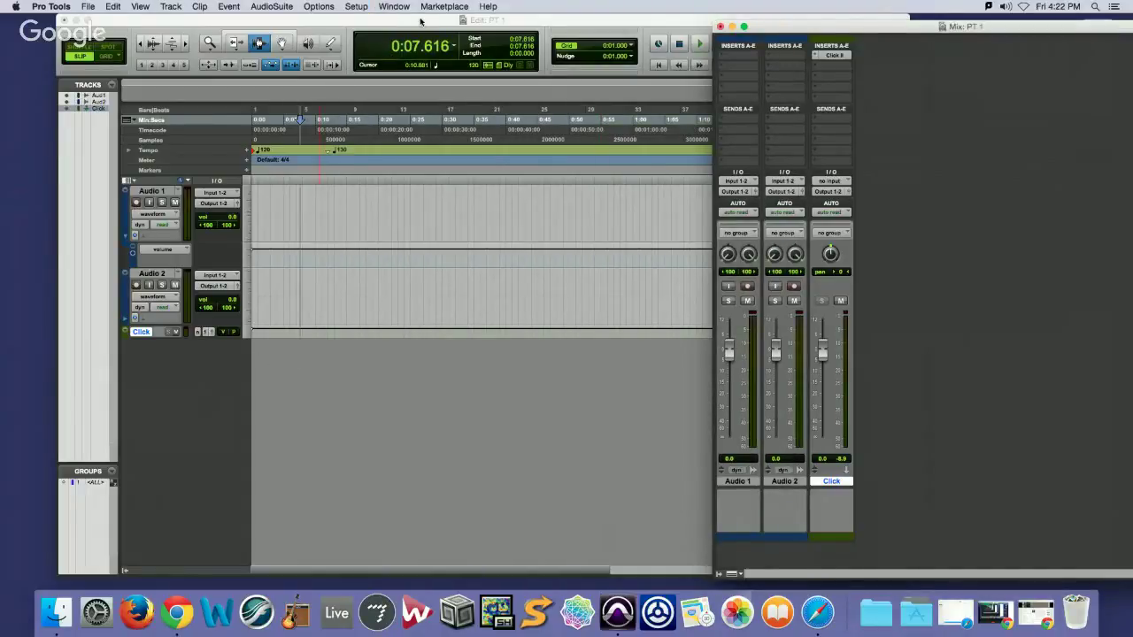
Bring the Edit window forward and briefly view the Setup > Hardware dialog
left_click(197, 32)
left_click(200, 6)
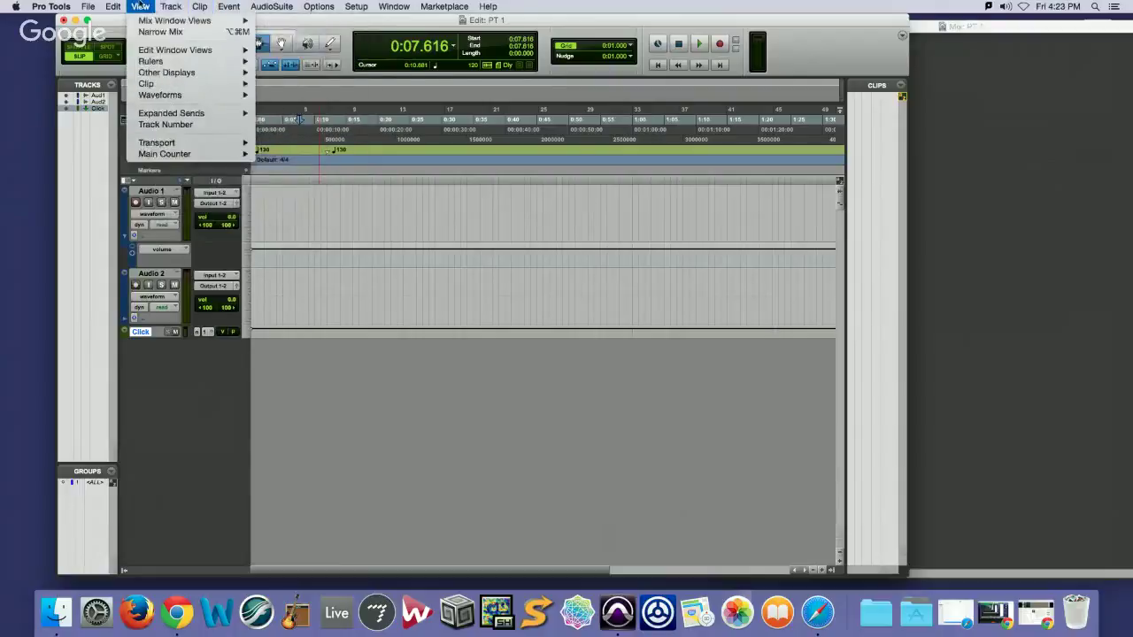
mouse_move(395, 7)
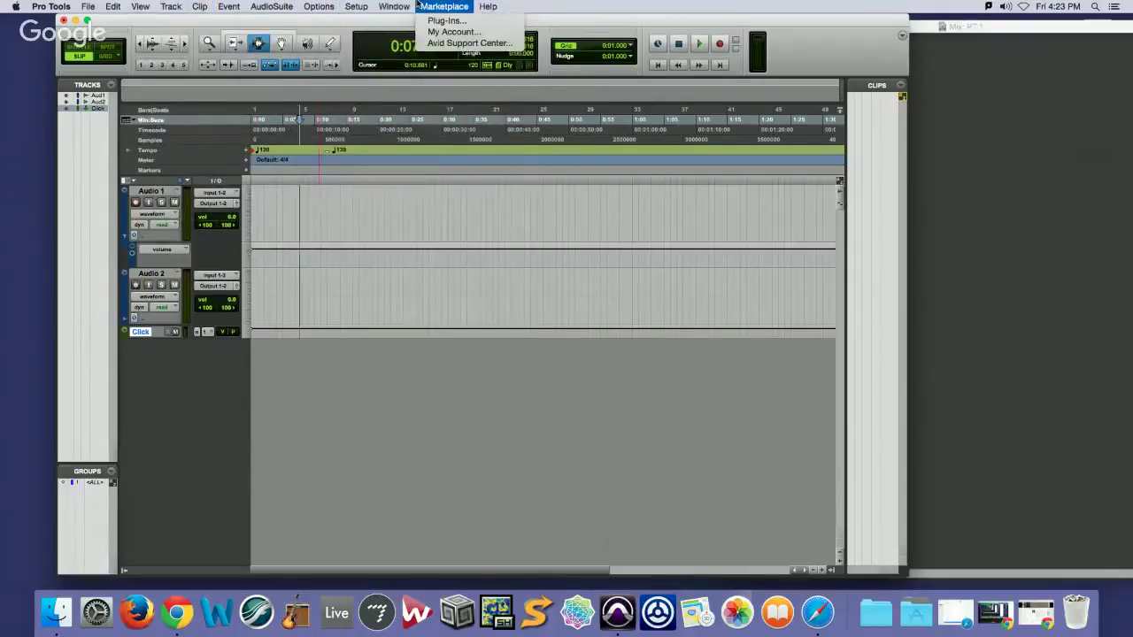
left_click(376, 21)
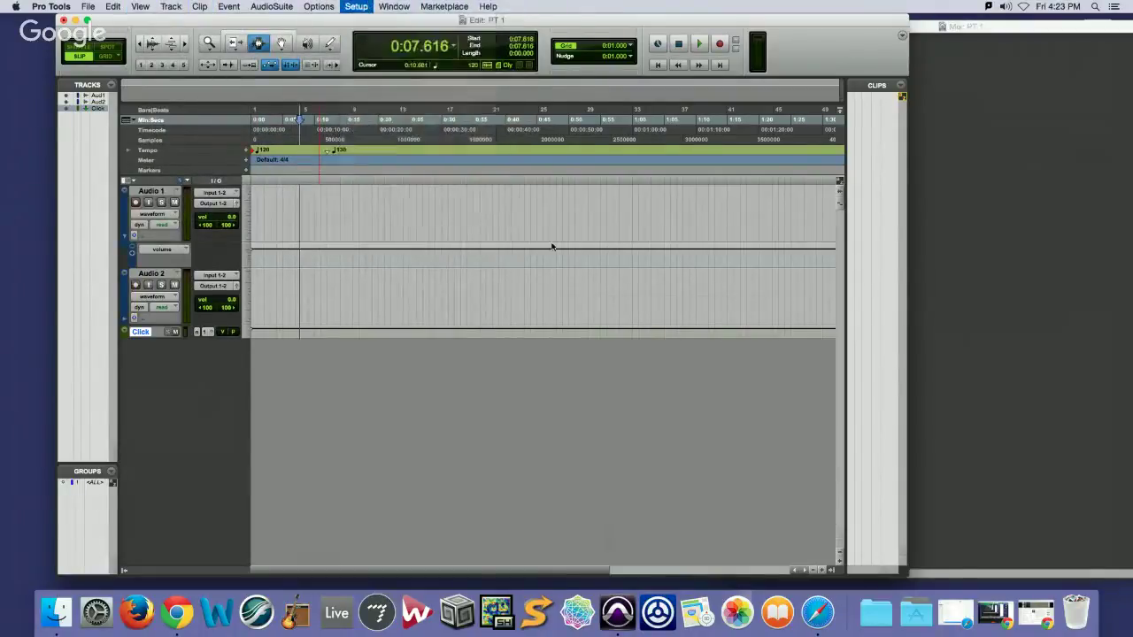
left_click(754, 367)
Look over the Setup > MIDI options, then dismiss the menus
left_click(352, 6)
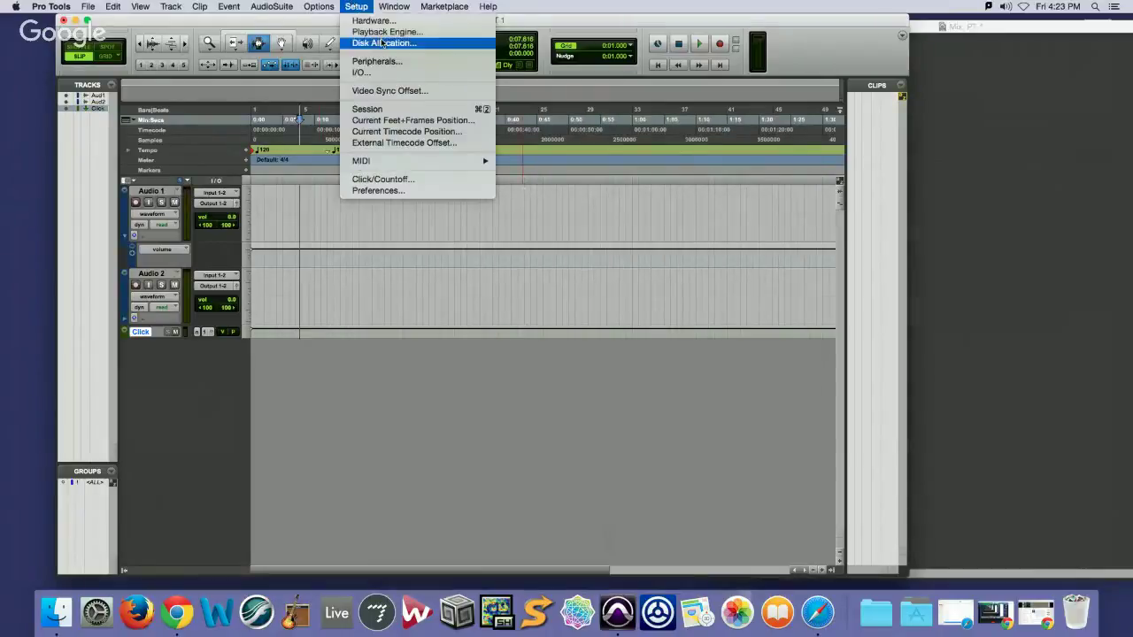
mouse_move(384, 161)
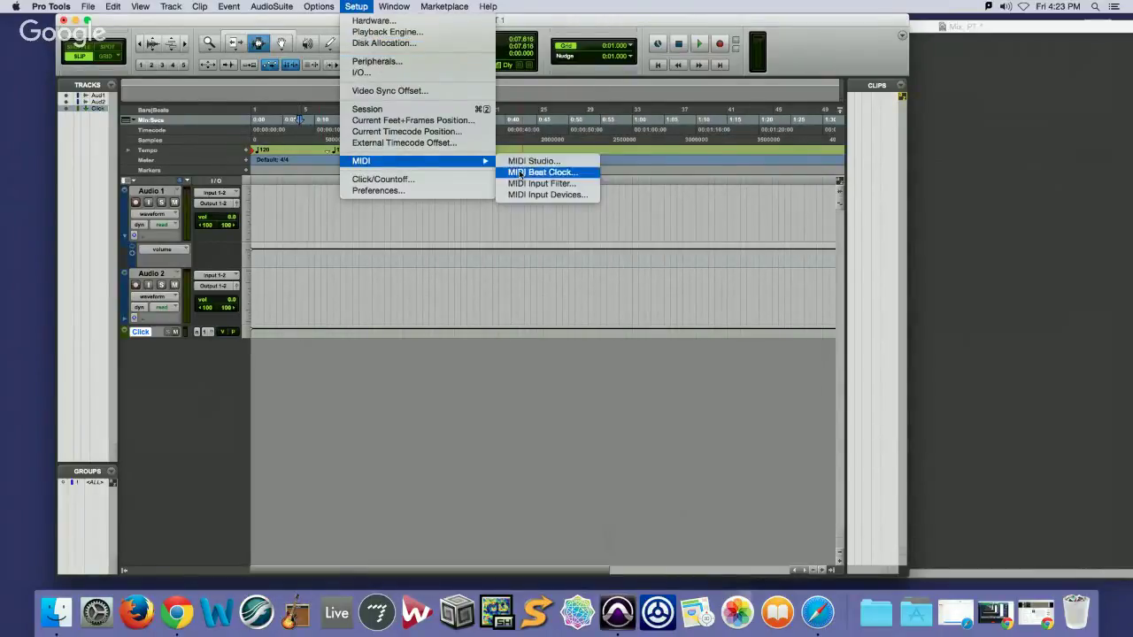
left_click(494, 397)
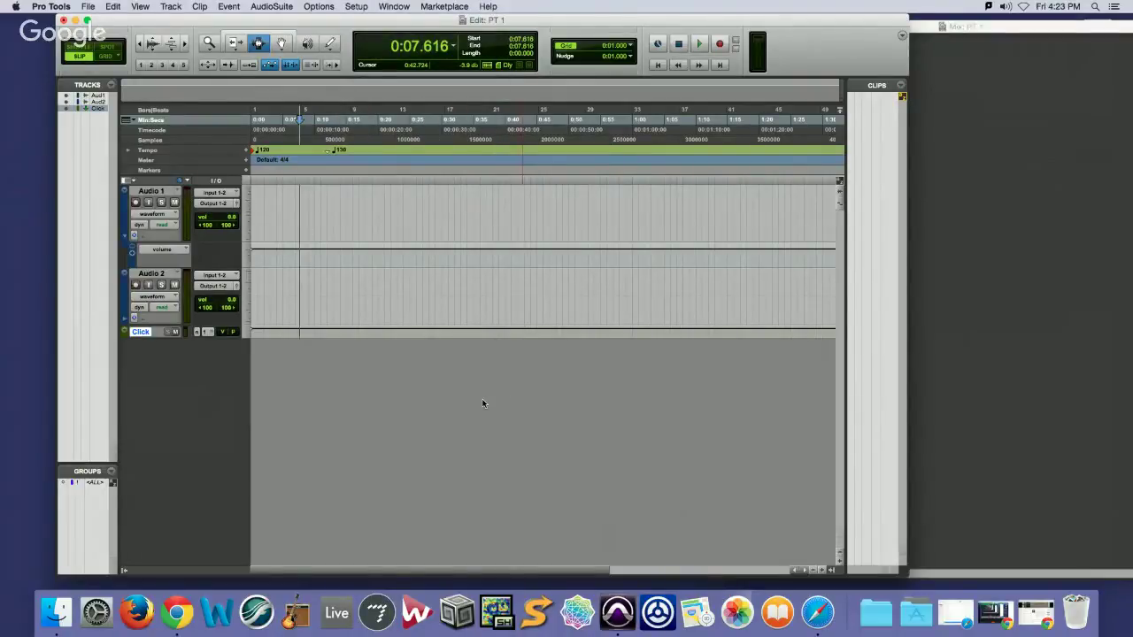
Bring the Mix window with the Audio 1, Audio 2 and Click strips in front
left_click(1009, 62)
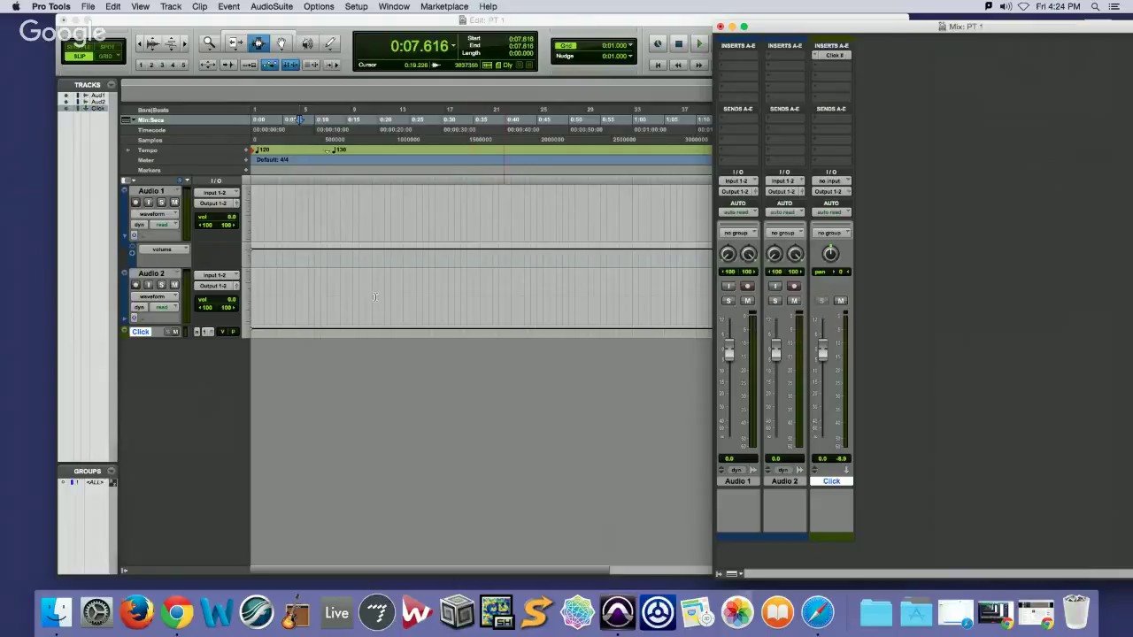
Show the floating Transport window from the Window menu, then close it
left_click(392, 5)
left_click(442, 196)
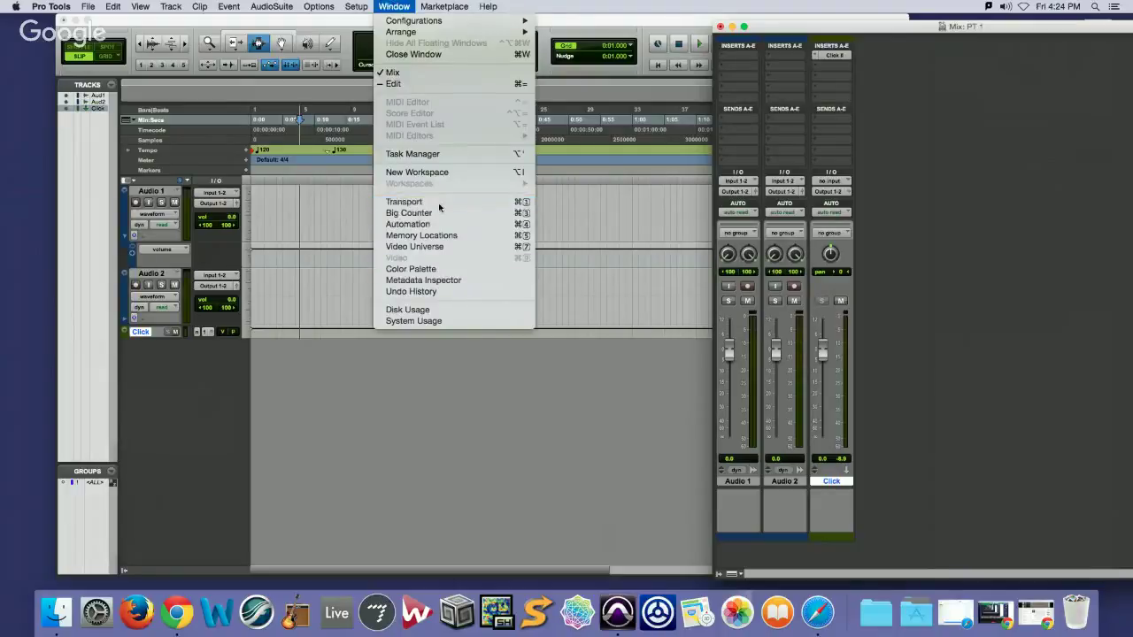
left_click(121, 386)
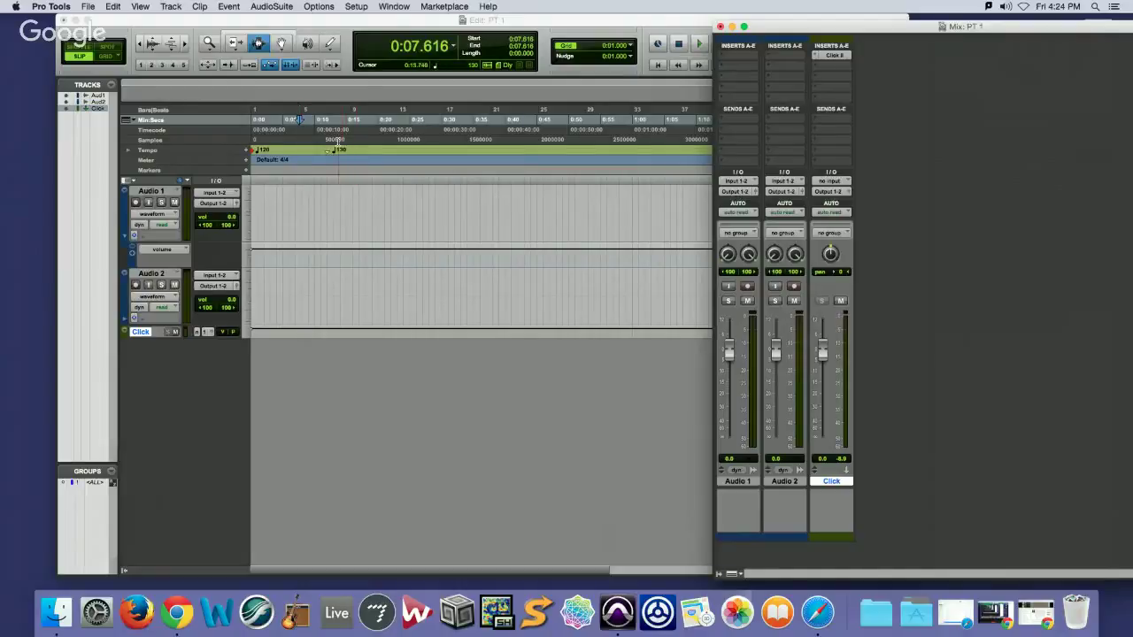
From the Edit window, choose File > Import > Audio and select 'fav. author .aif'
left_click(251, 15)
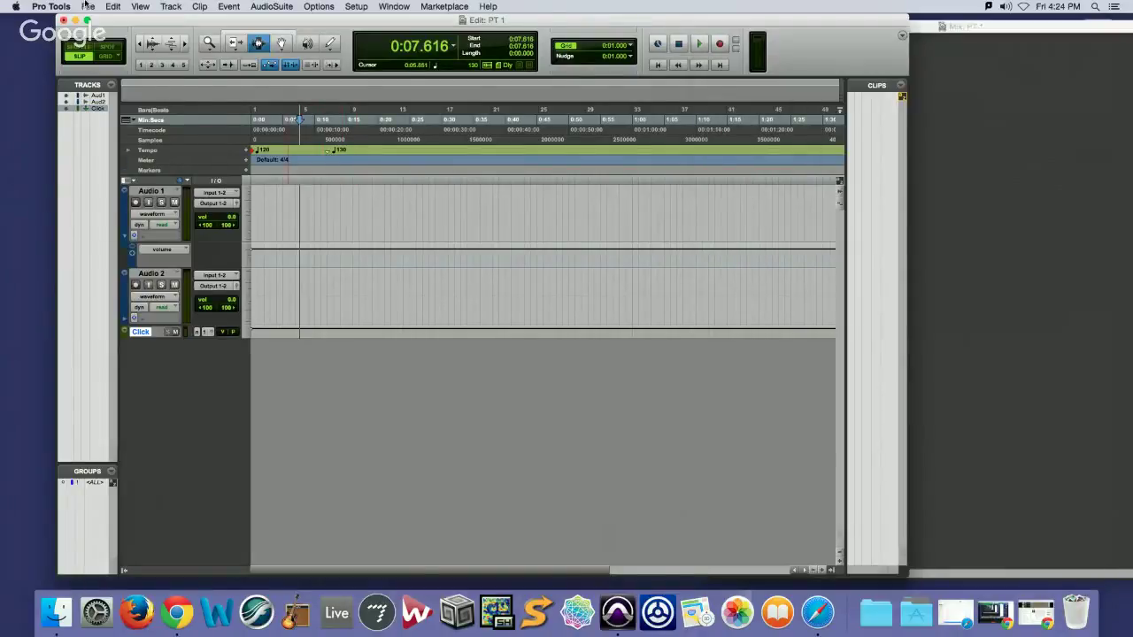
left_click(88, 6)
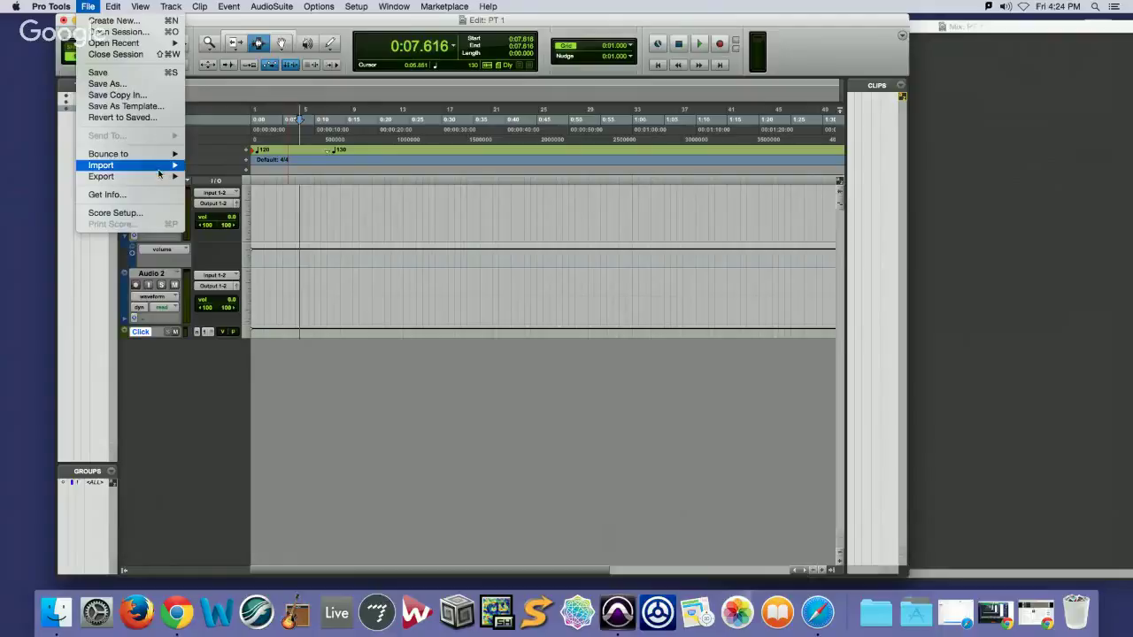
mouse_move(159, 168)
left_click(213, 183)
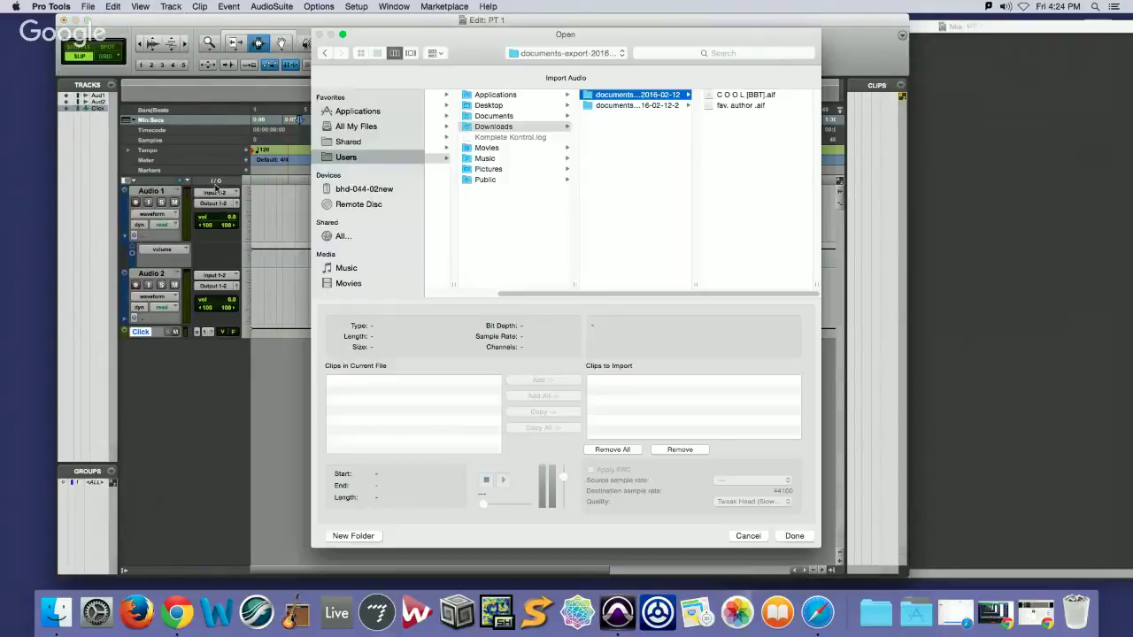
left_click(738, 105)
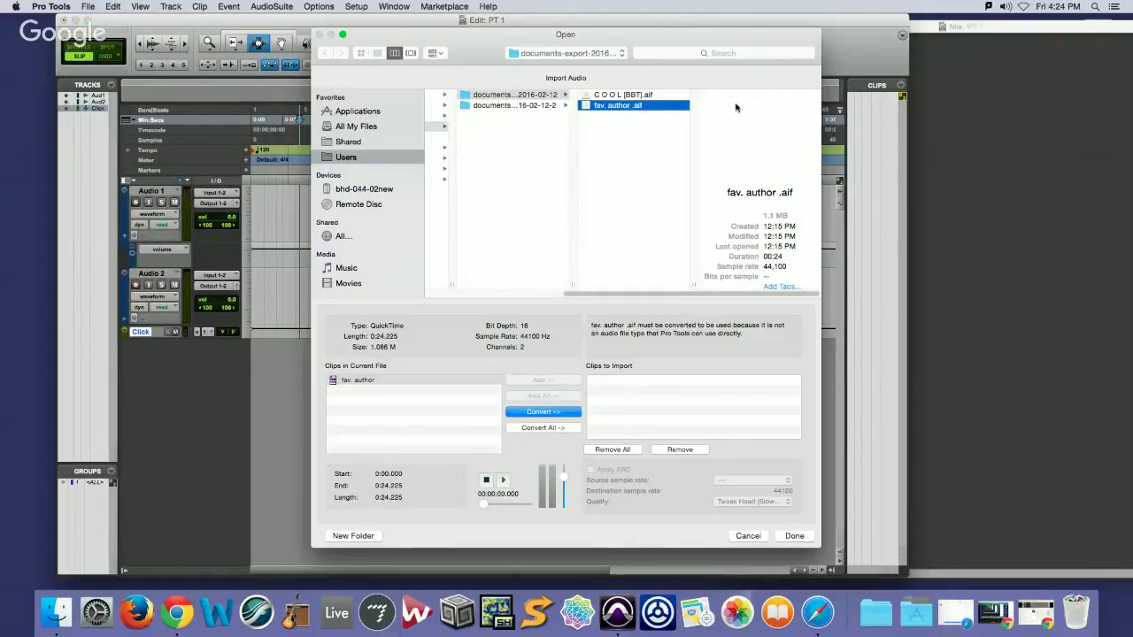
Select the fav. author clip and add it to the import list with Convert
left_click(352, 381)
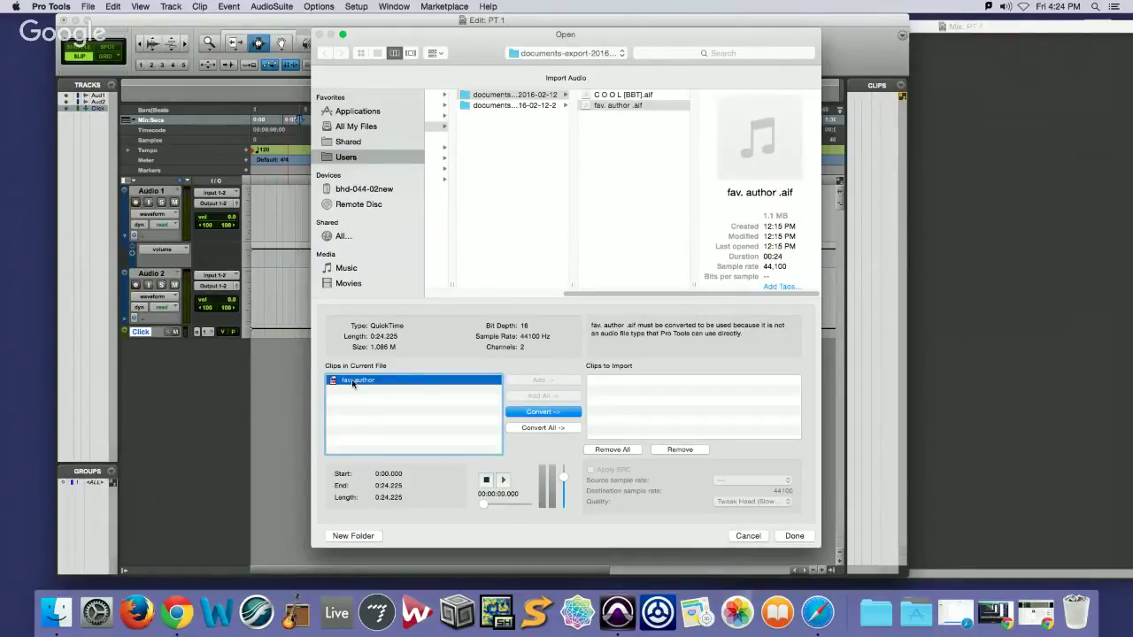
left_click(620, 392)
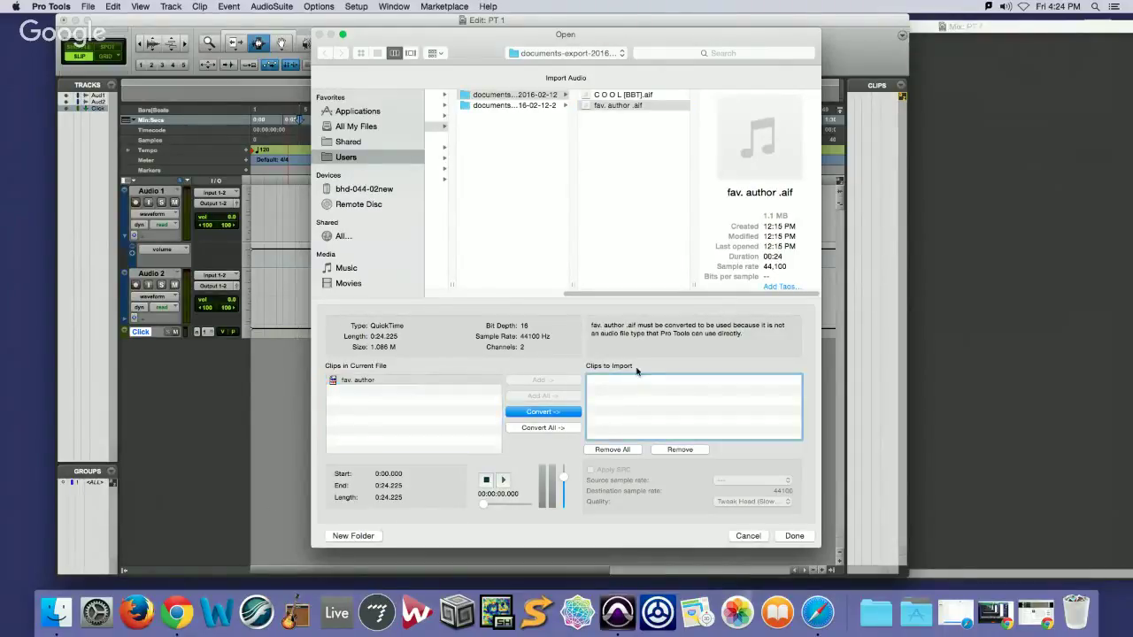
left_click(413, 379)
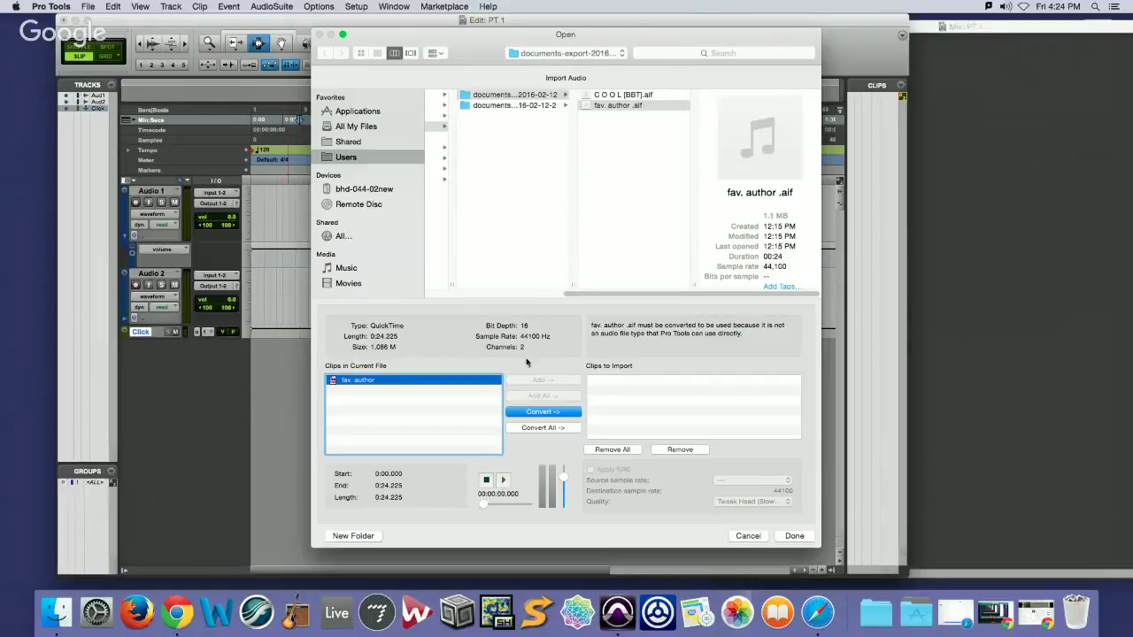
left_click(542, 412)
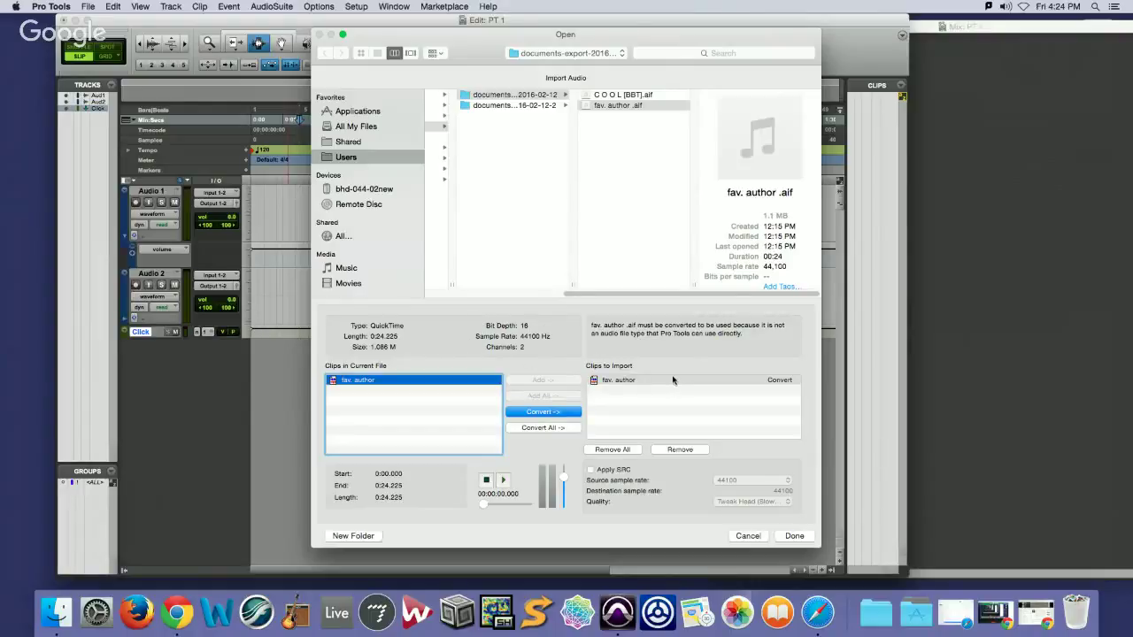
Enable Apply SRC with a 44100 source rate and Tweak Head quality, then click Done
left_click(591, 471)
left_click(786, 482)
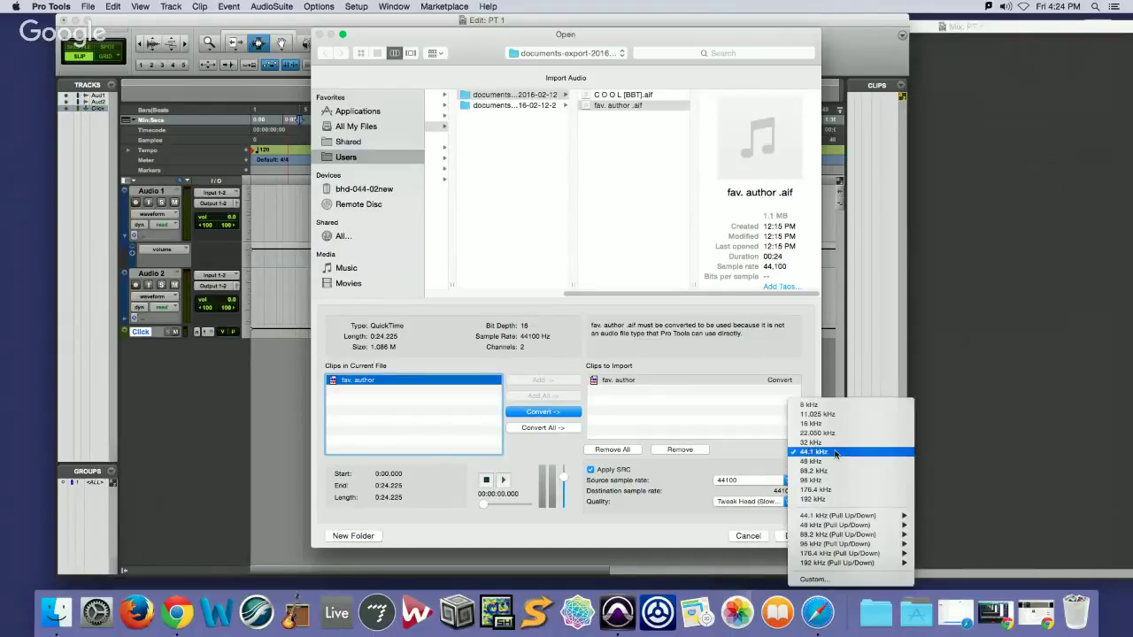
left_click(701, 484)
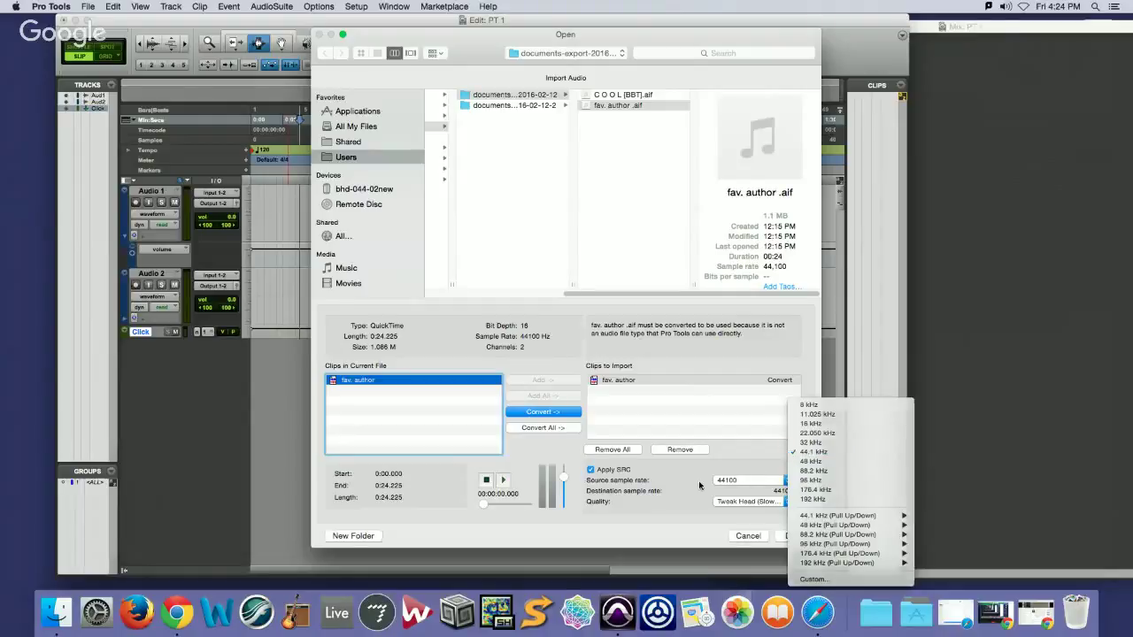
left_click(761, 501)
left_click(762, 500)
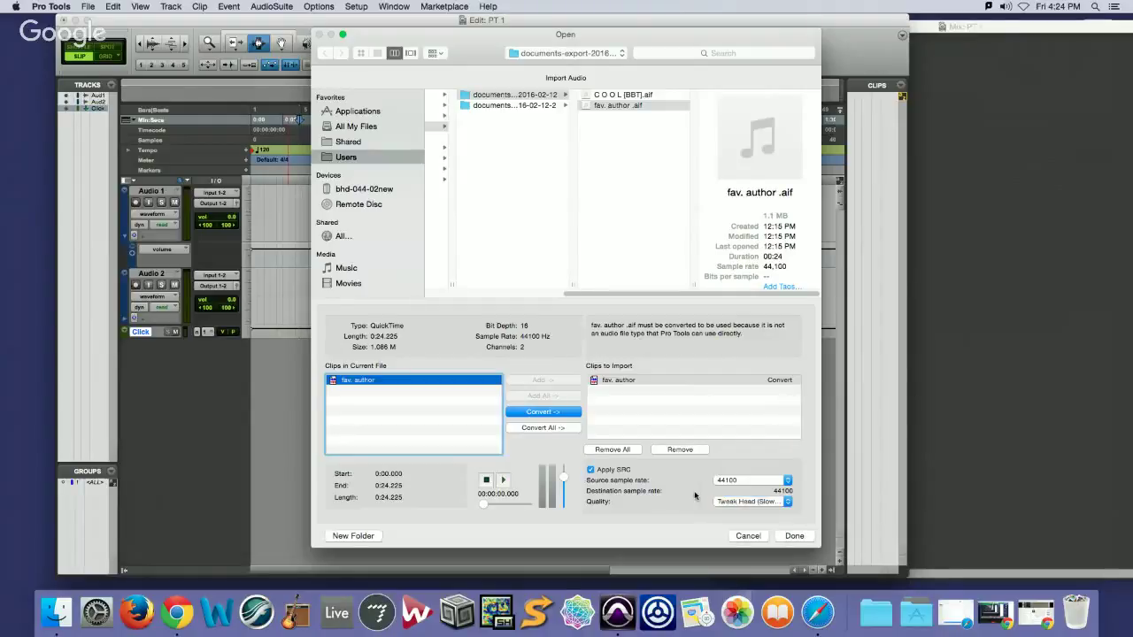
left_click(766, 482)
left_click(749, 471)
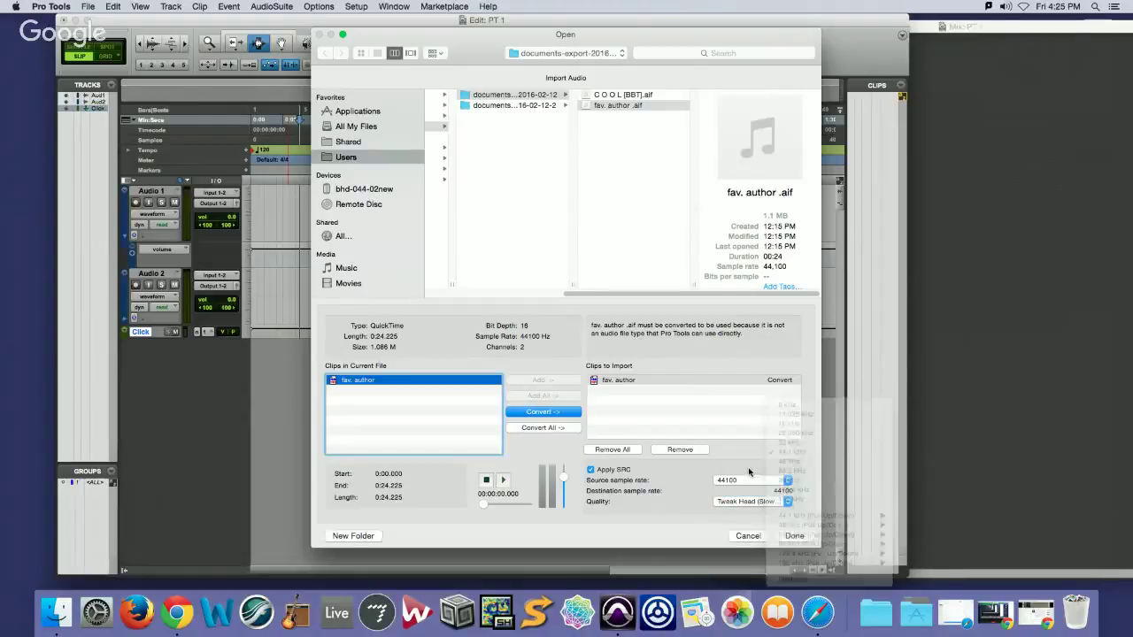
left_click(794, 536)
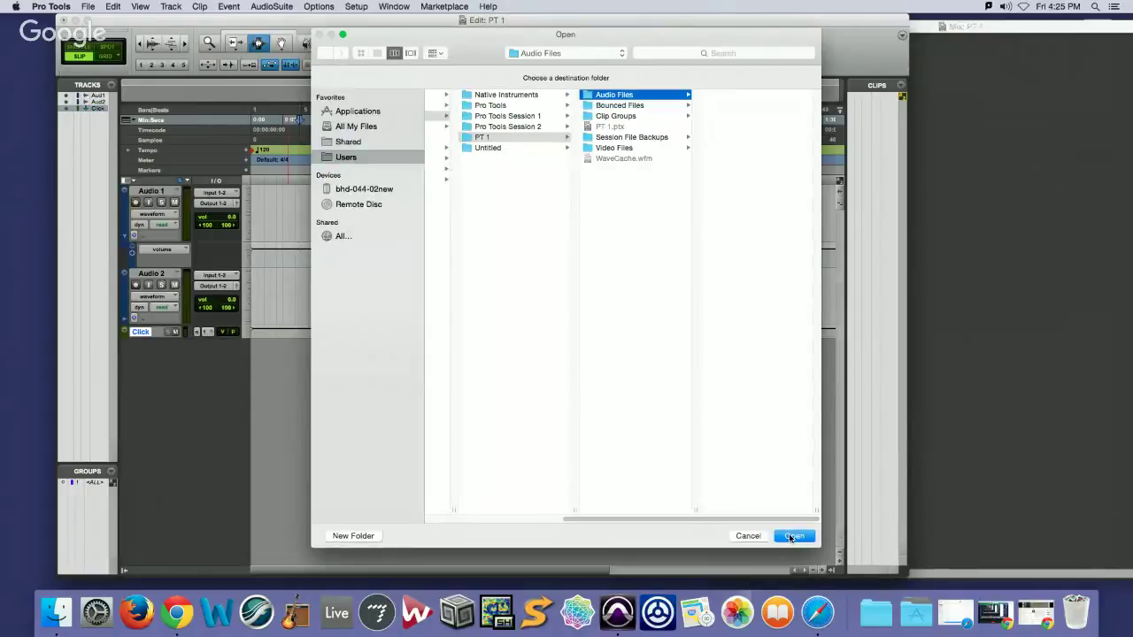
Import the clip into Audio Files onto a new track at session start
left_click(793, 536)
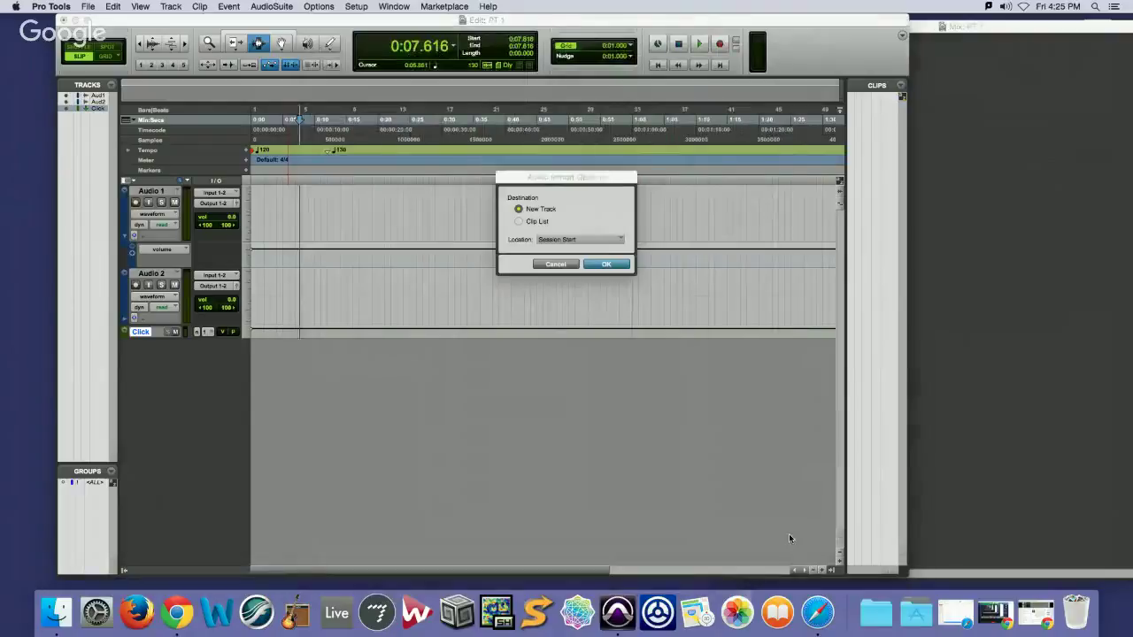
left_click(598, 262)
left_click(325, 378)
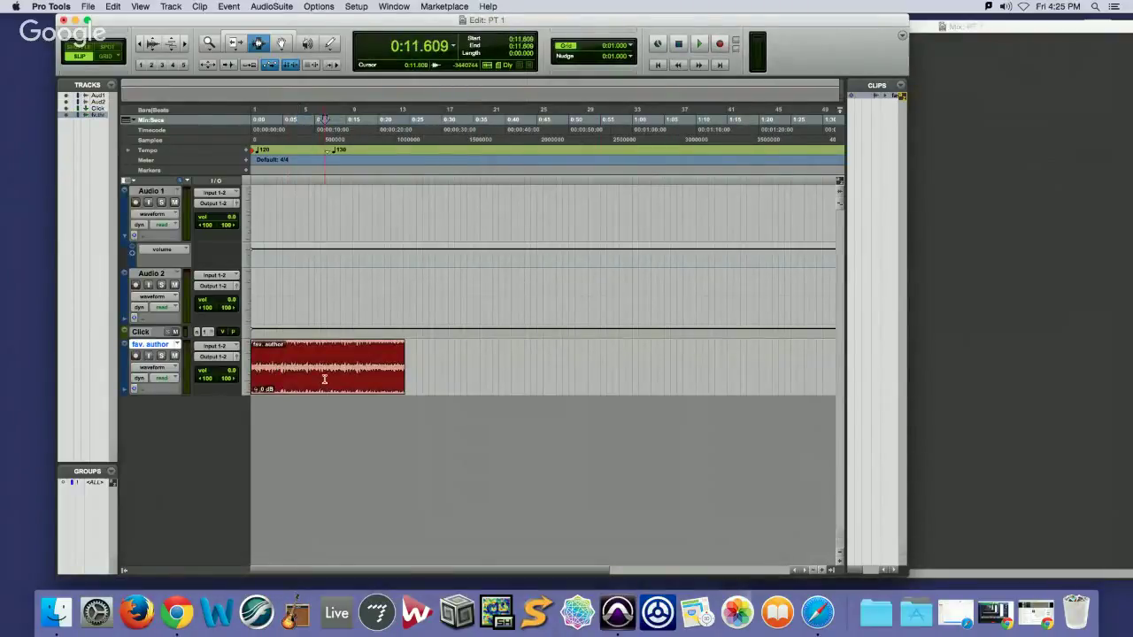
Play the fav. author audio from the session start, then stop it
left_click(252, 141)
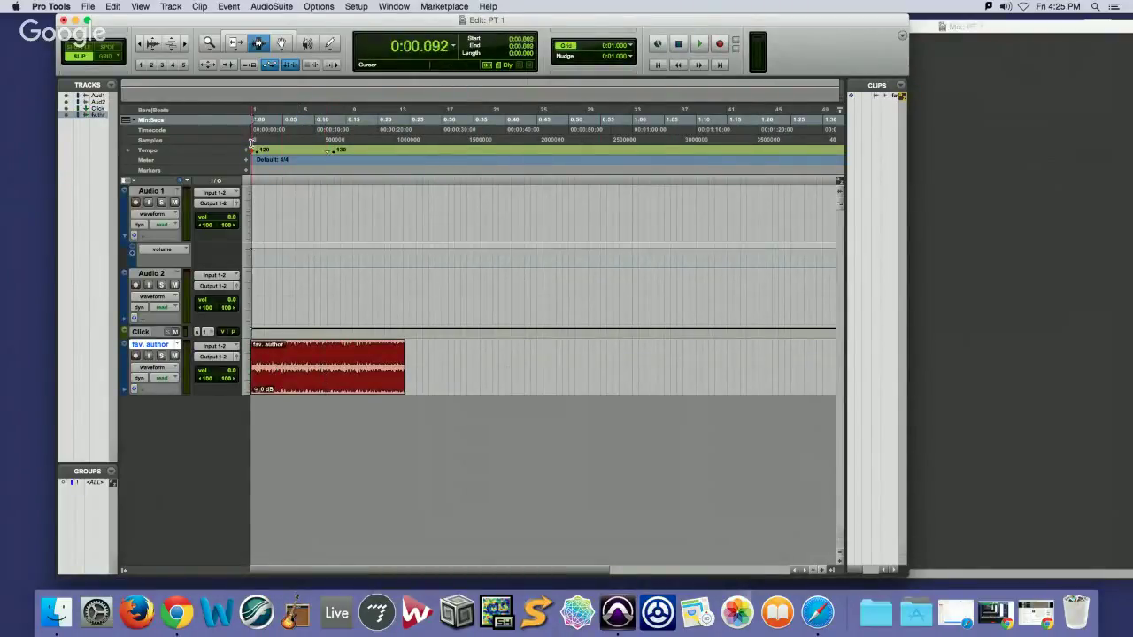
key("space")
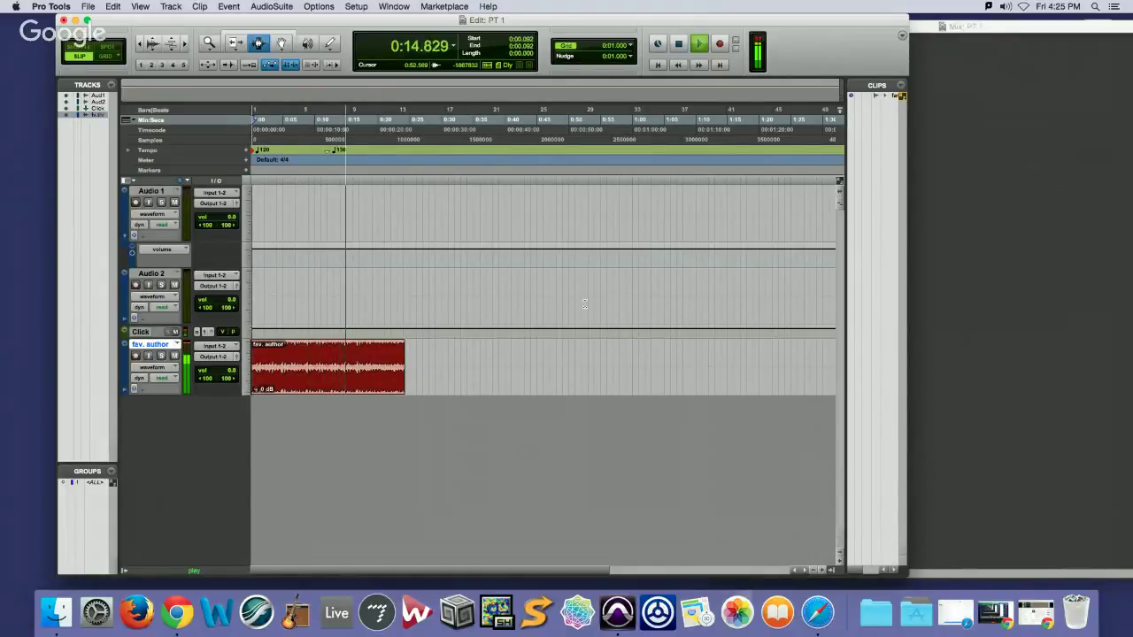
key("space")
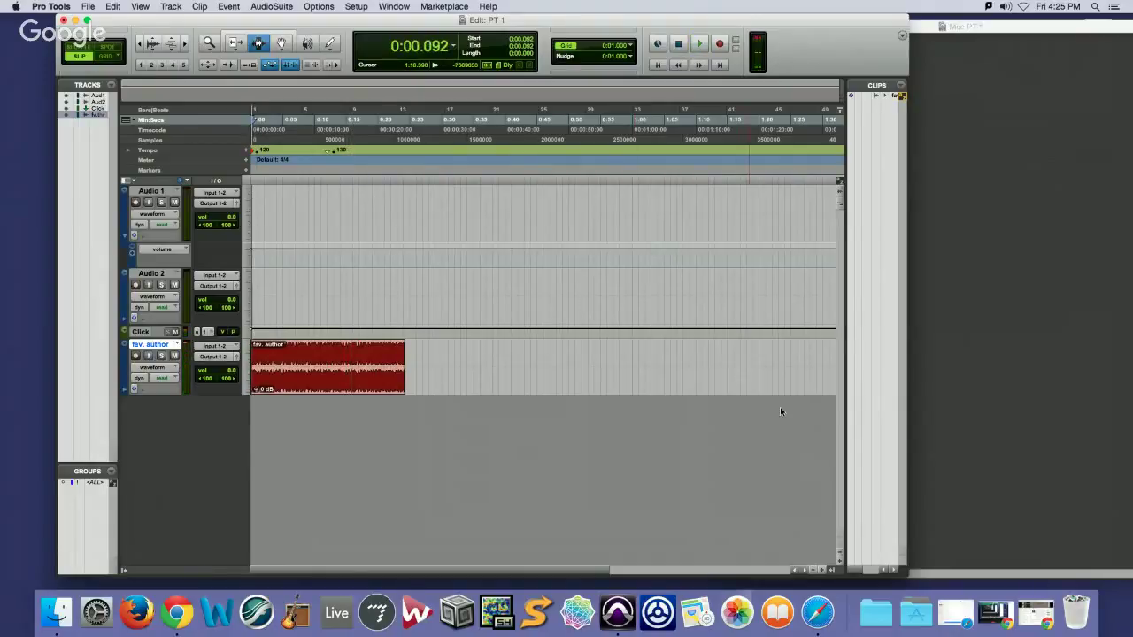
Scroll through the Pro Tools 12 Essential Training lesson list, then return to the Pro Tools Mix window
left_click(1036, 612)
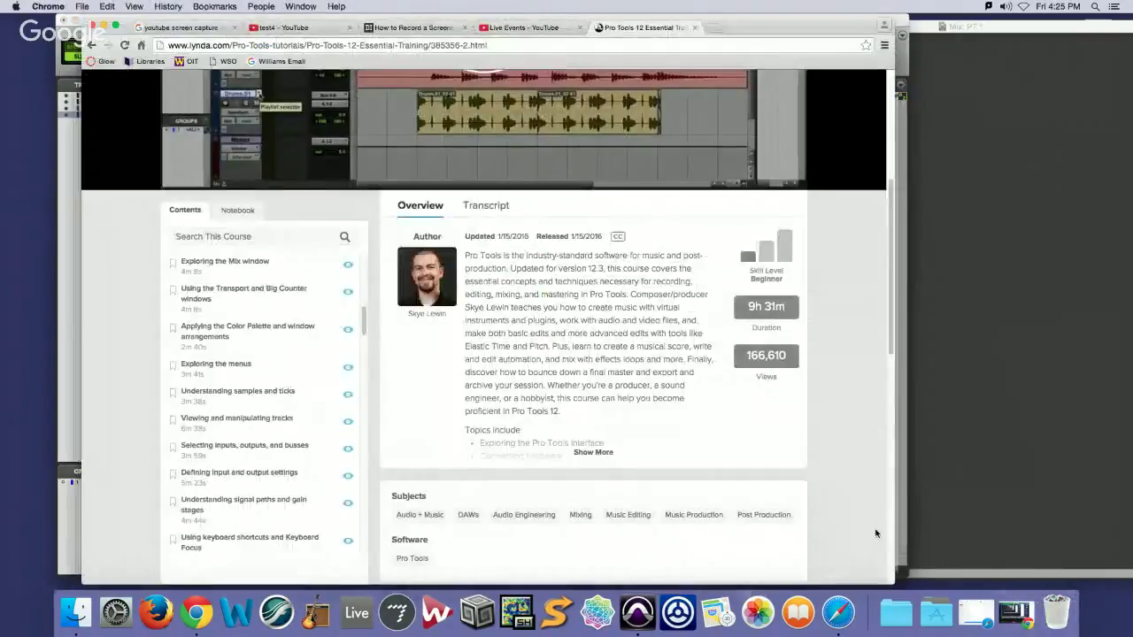
scroll(621, 151, "up", 5)
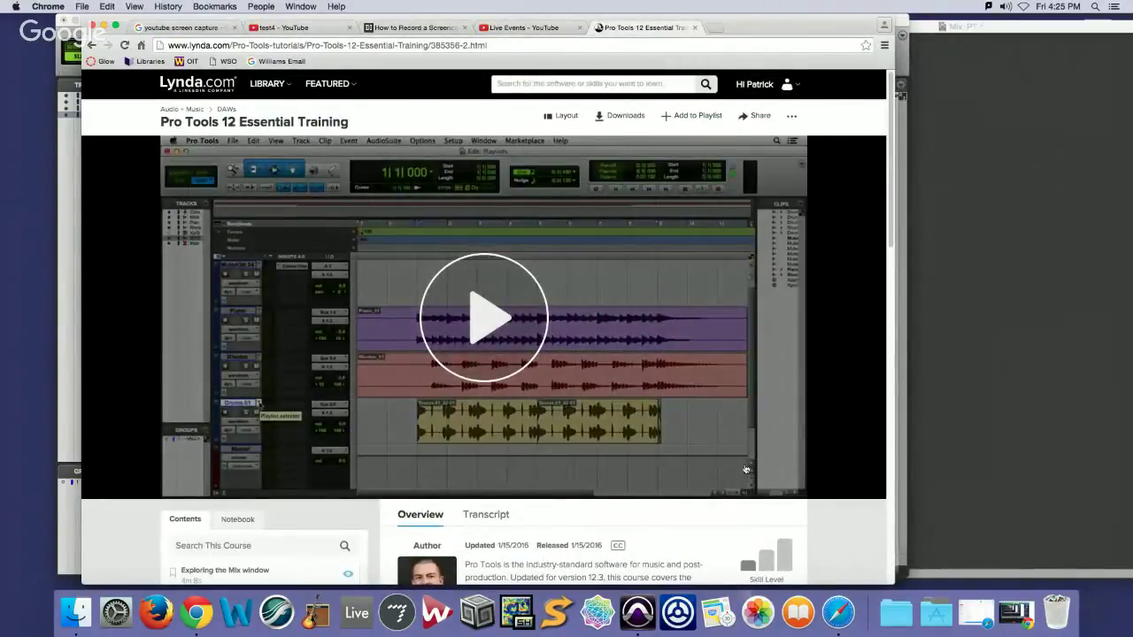
scroll(747, 469, "down", 5)
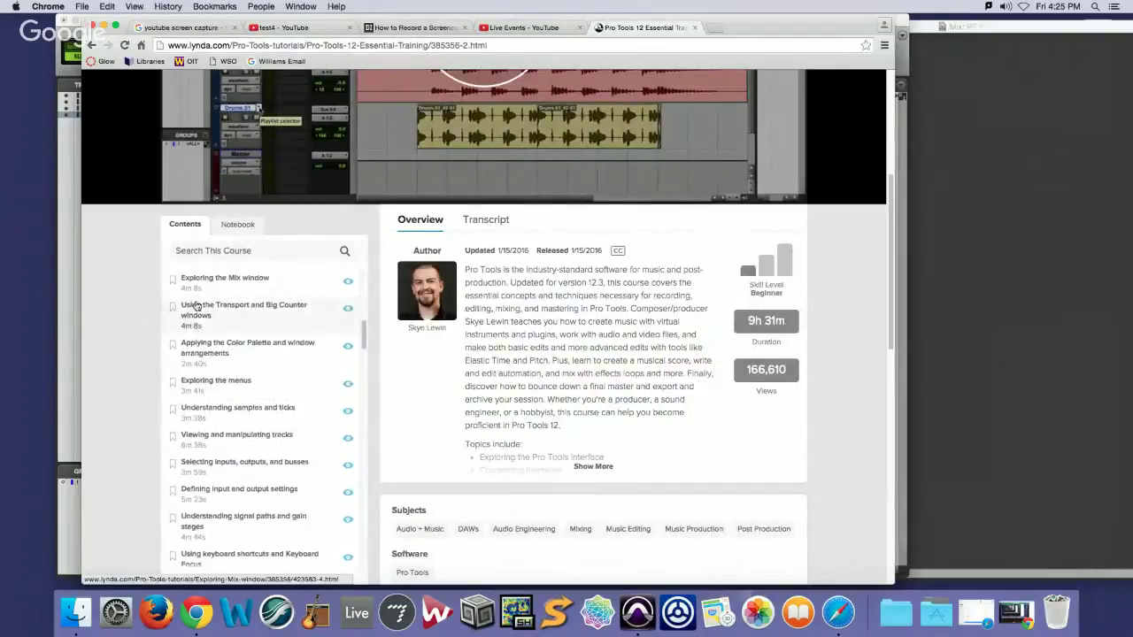
scroll(204, 310, "up", 2)
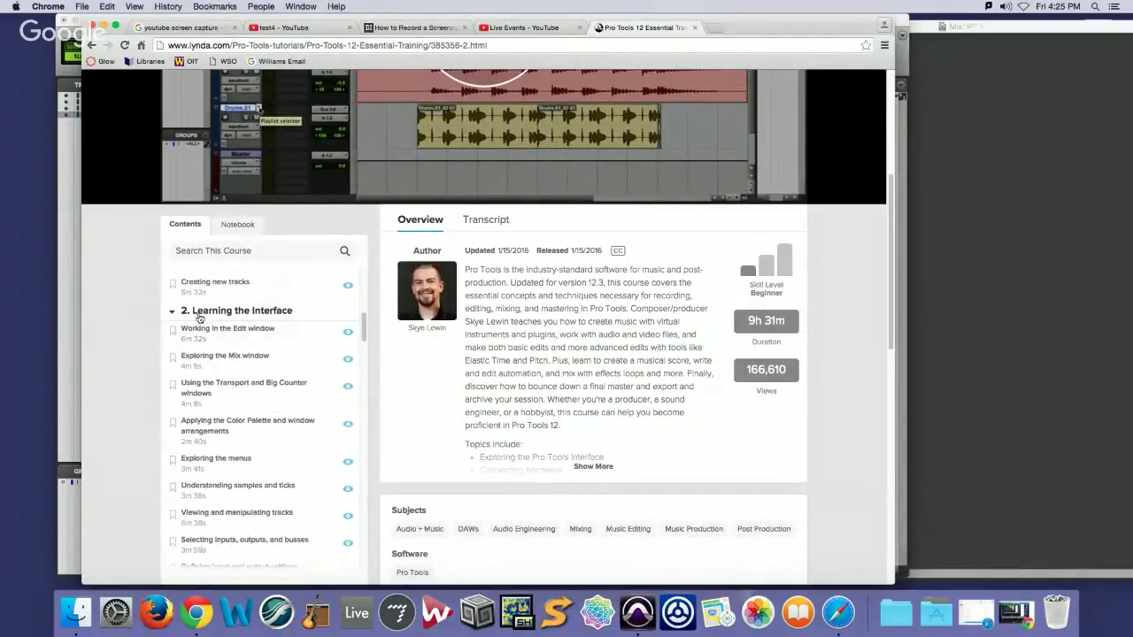
scroll(212, 337, "down", 5)
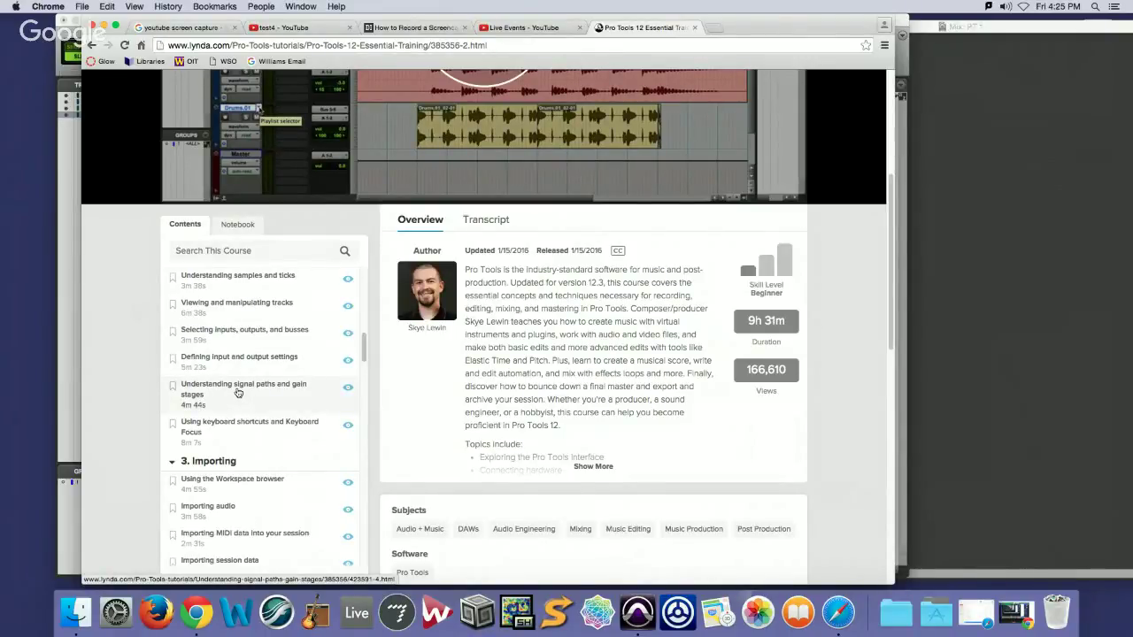
left_click(926, 142)
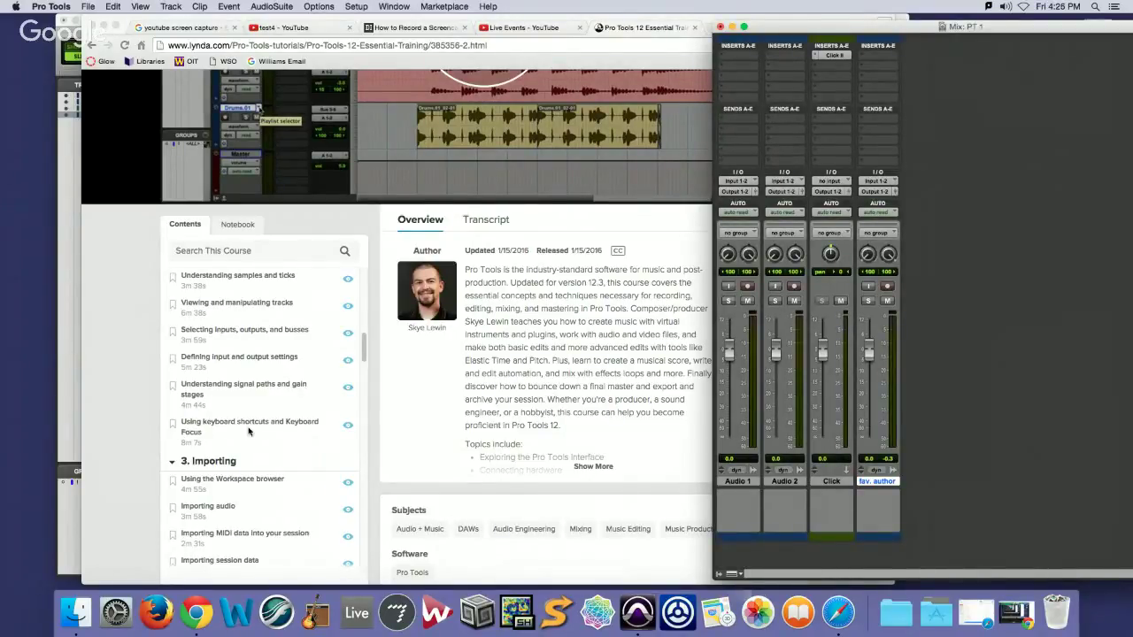
Shift the Mix window left and bring the PT 1 Edit window to the front
scroll(251, 409, "up", 2)
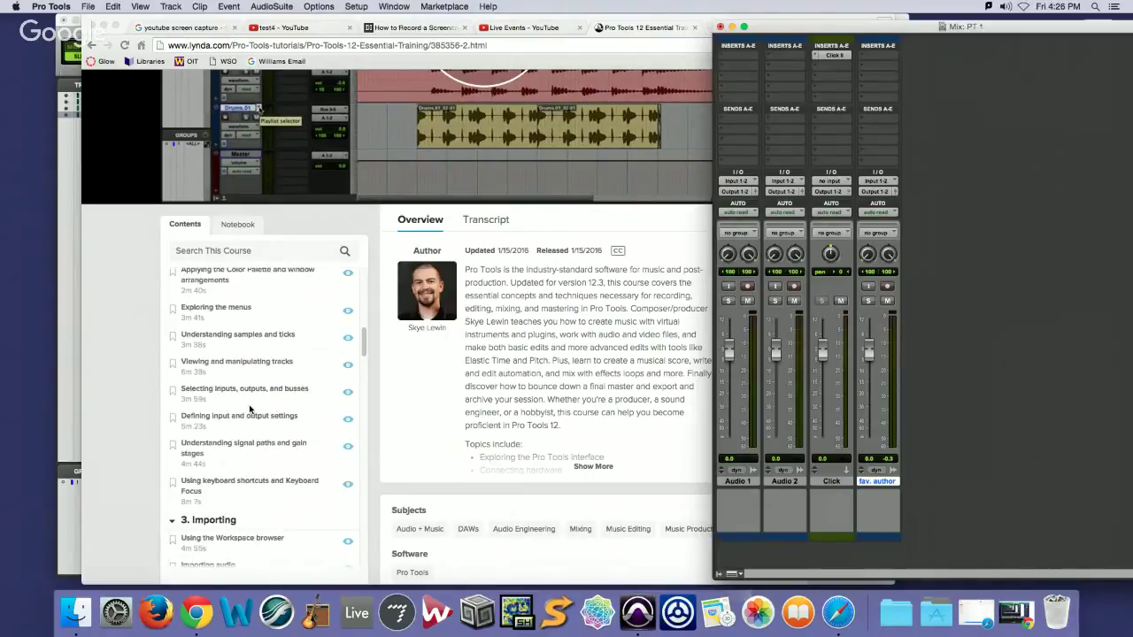
scroll(250, 409, "up", 10)
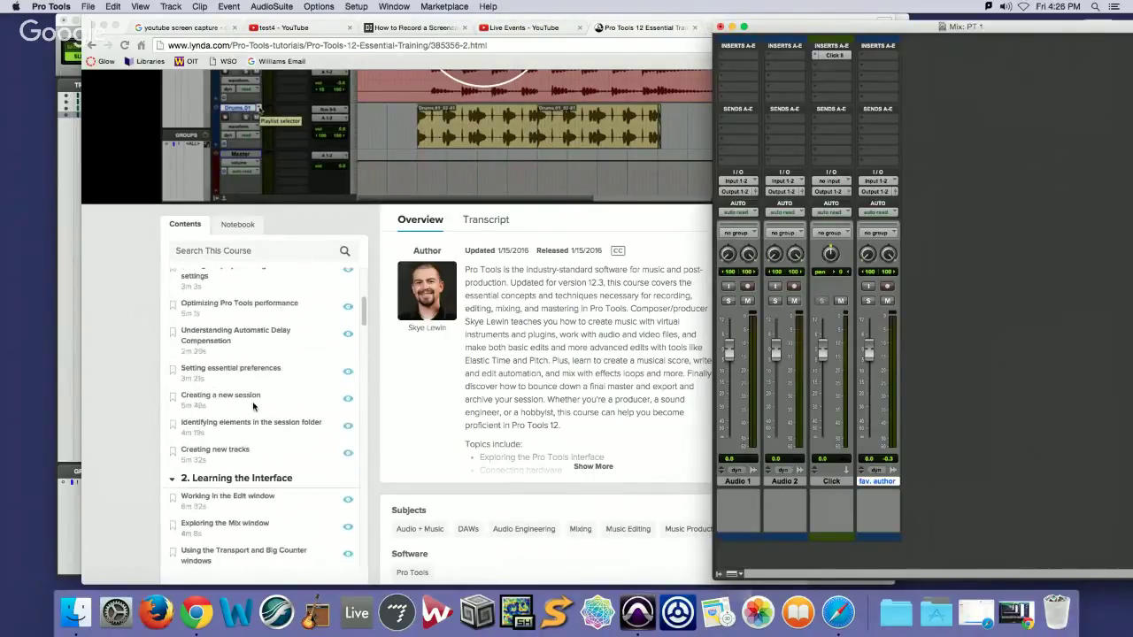
scroll(253, 406, "up", 3)
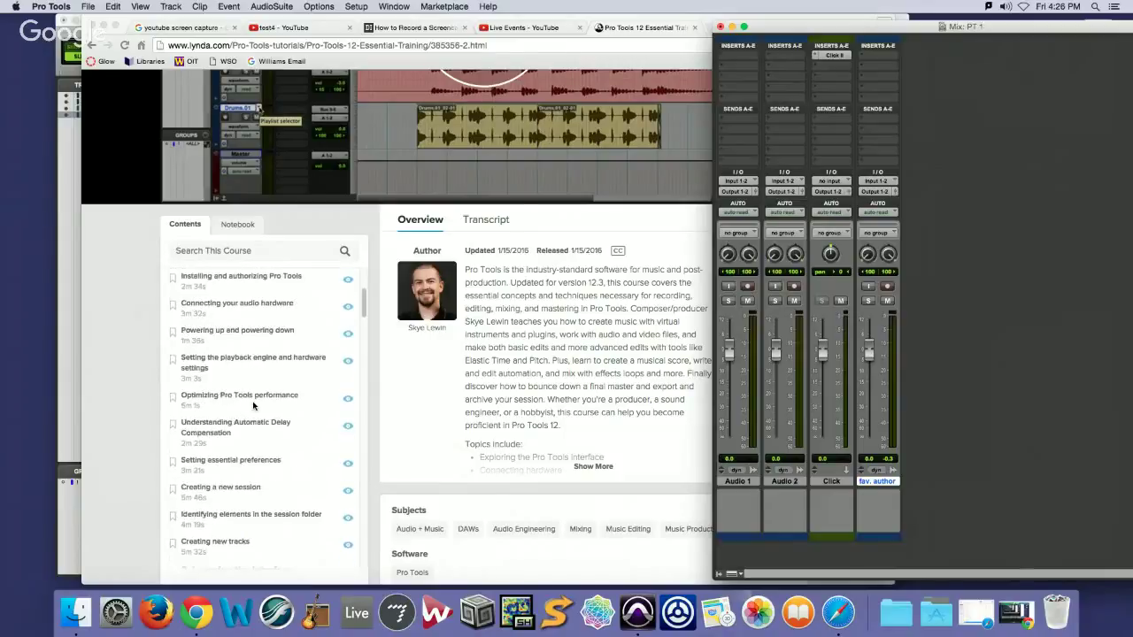
scroll(253, 406, "up", 2)
scroll(253, 406, "down", 9)
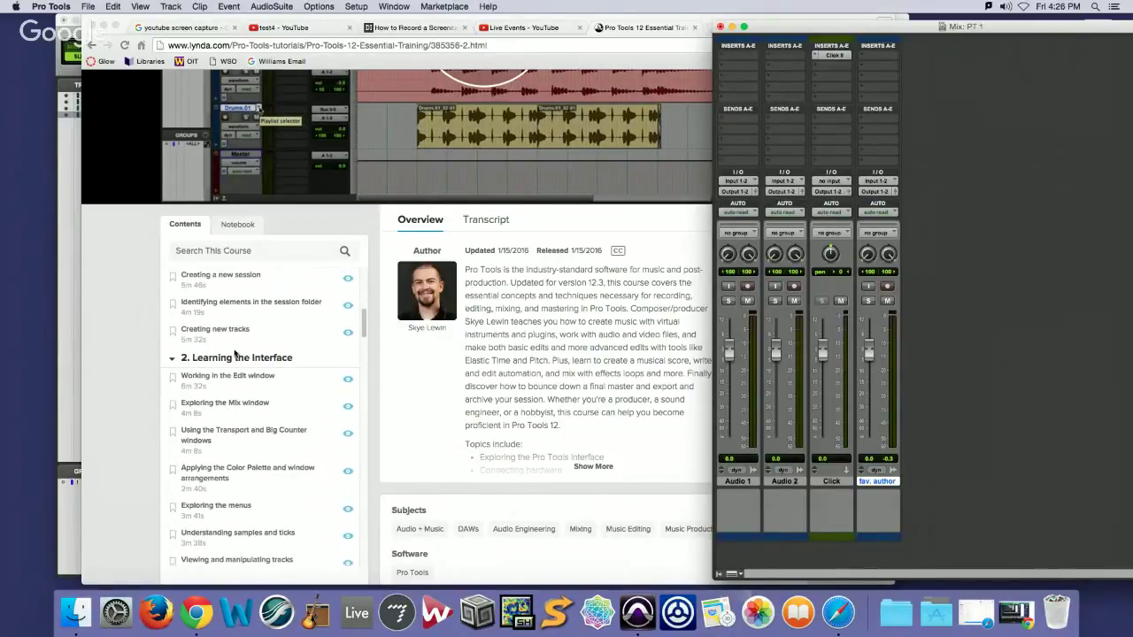
scroll(237, 358, "down", 3)
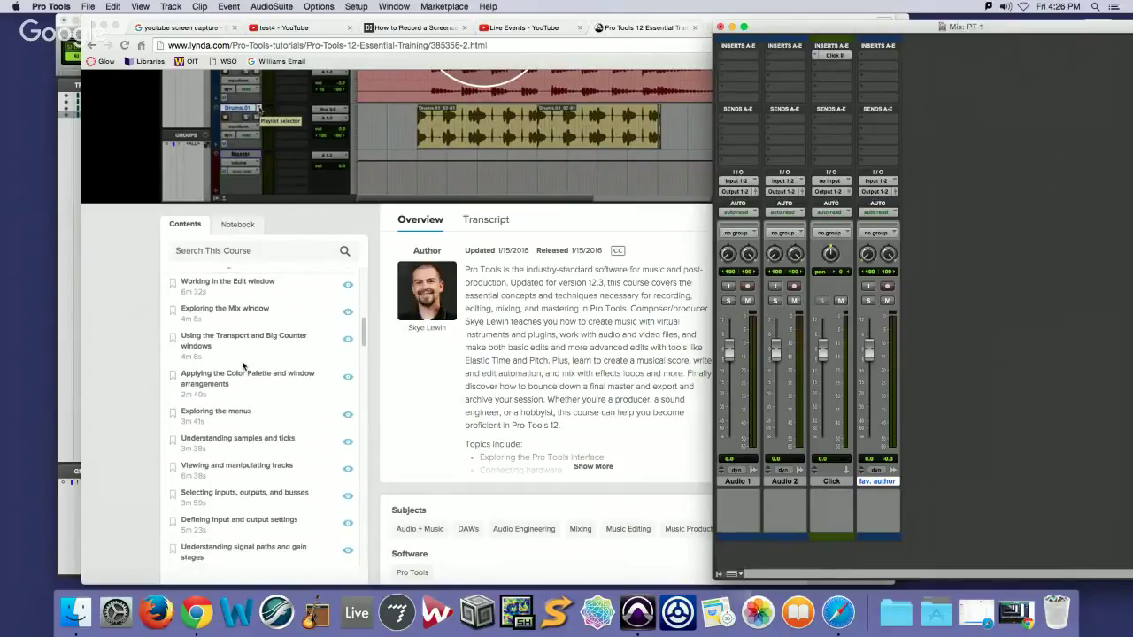
scroll(243, 370, "down", 2)
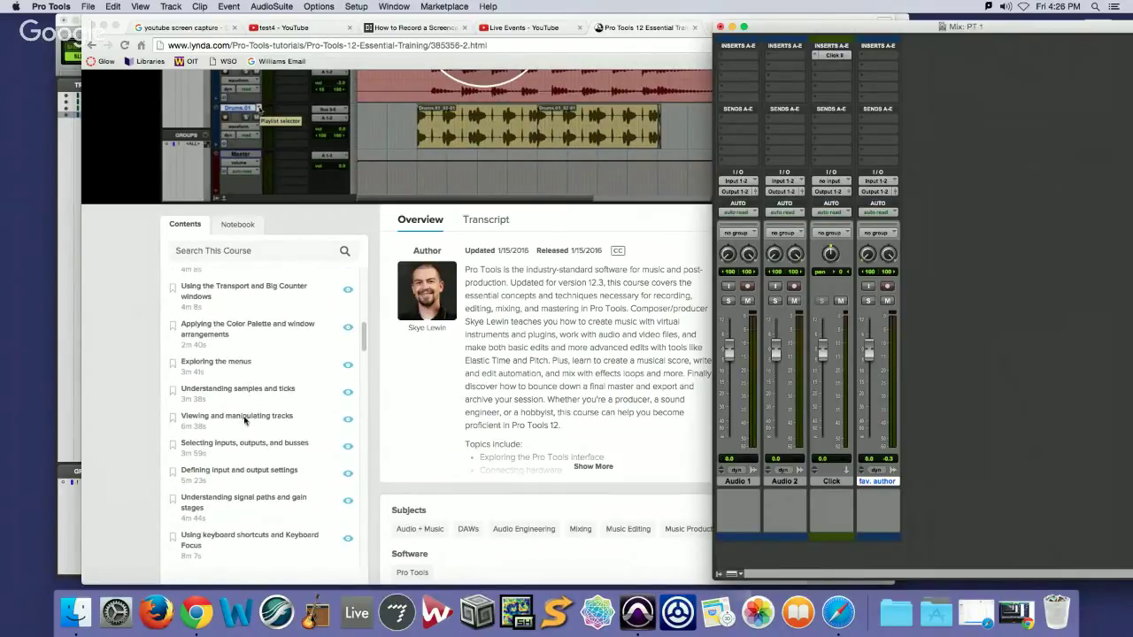
left_click_drag(926, 29, 752, 65)
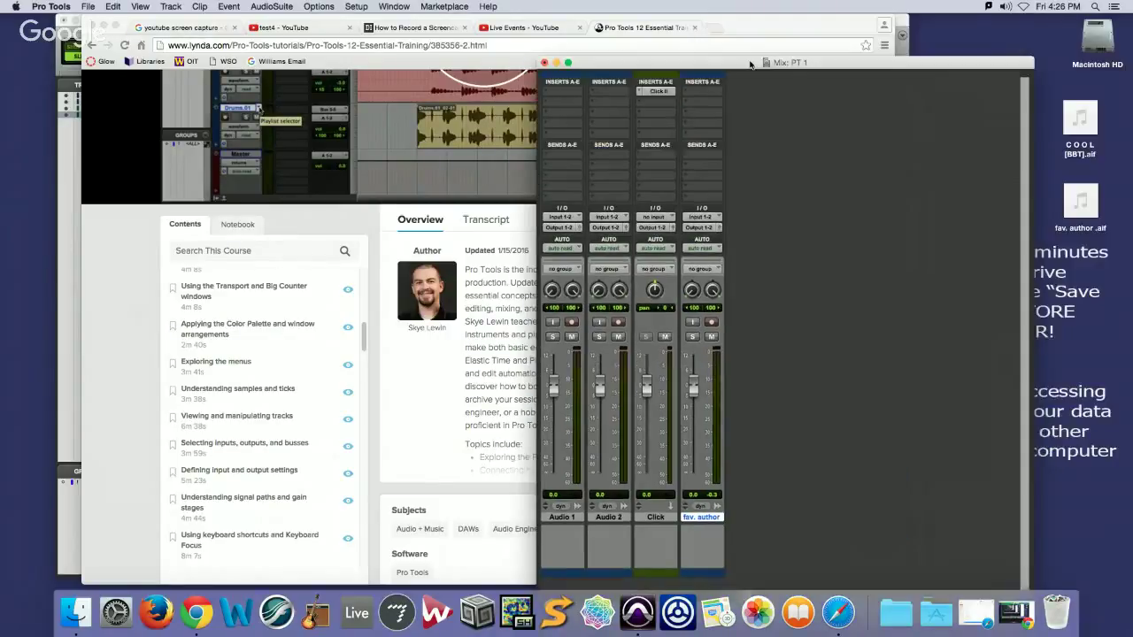
left_click(66, 198)
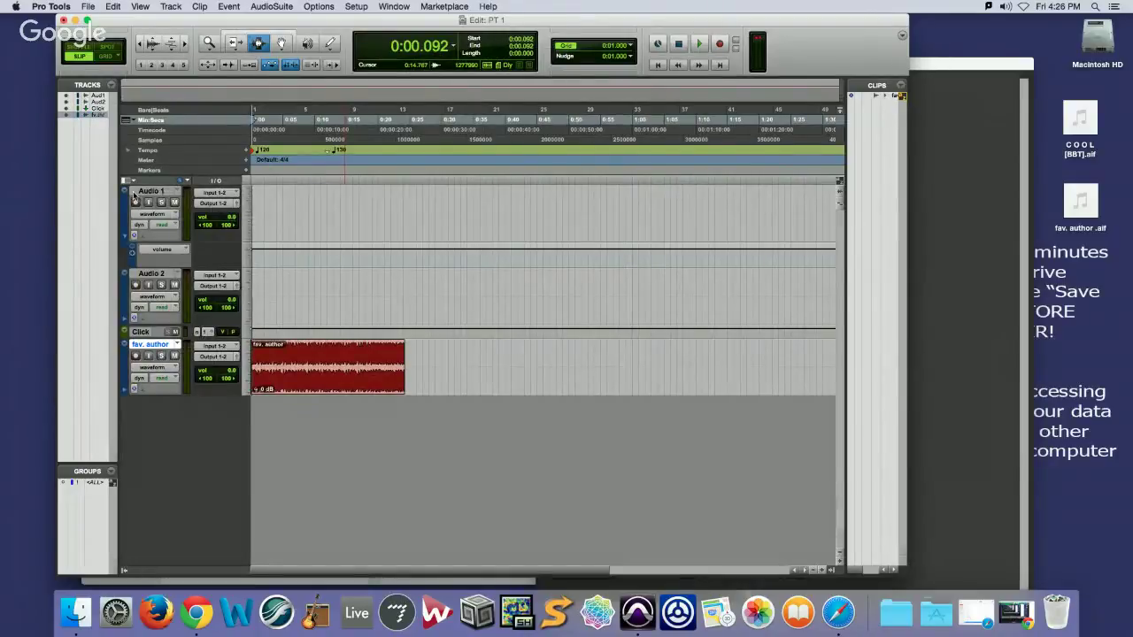
Colour the Audio 1 track red using the Color Palette
left_click(394, 6)
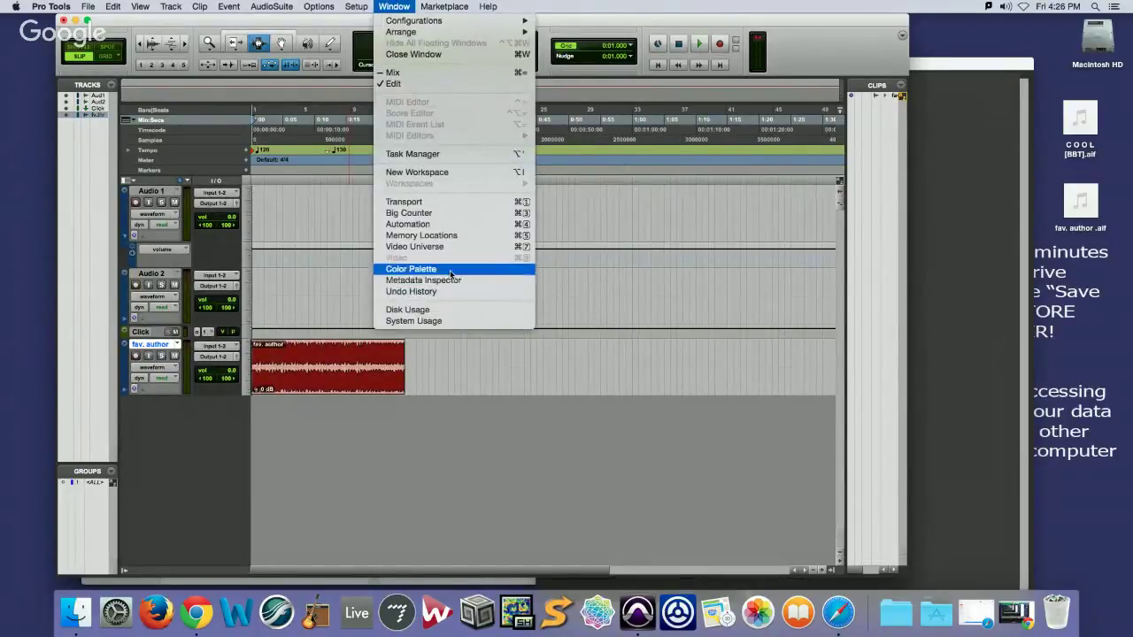
left_click(450, 269)
left_click(137, 191)
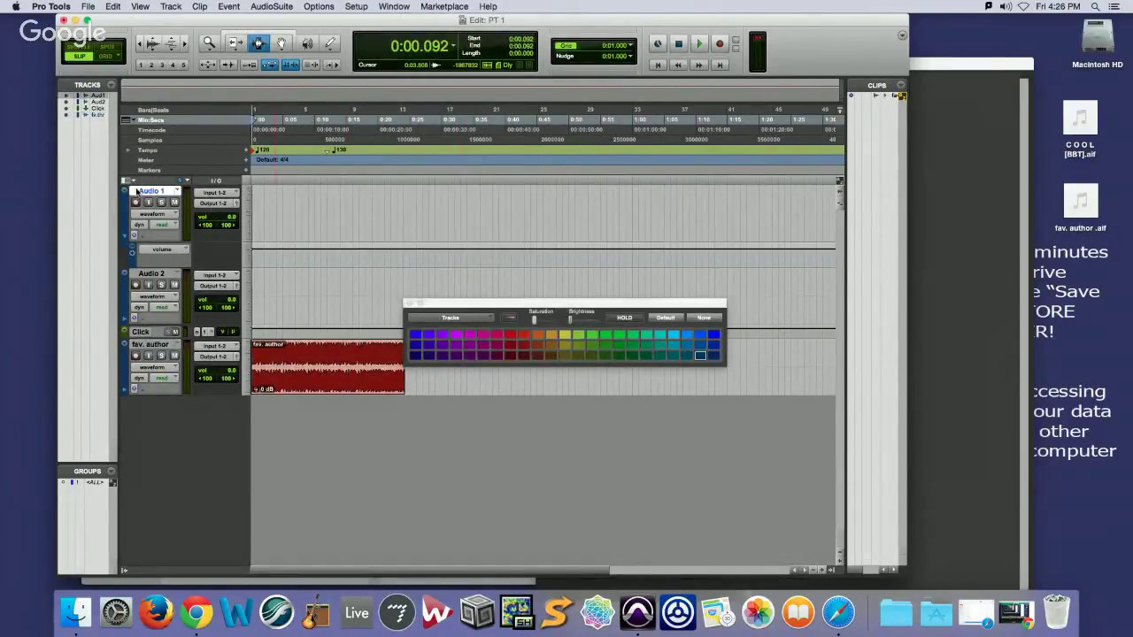
left_click(498, 340)
left_click(522, 335)
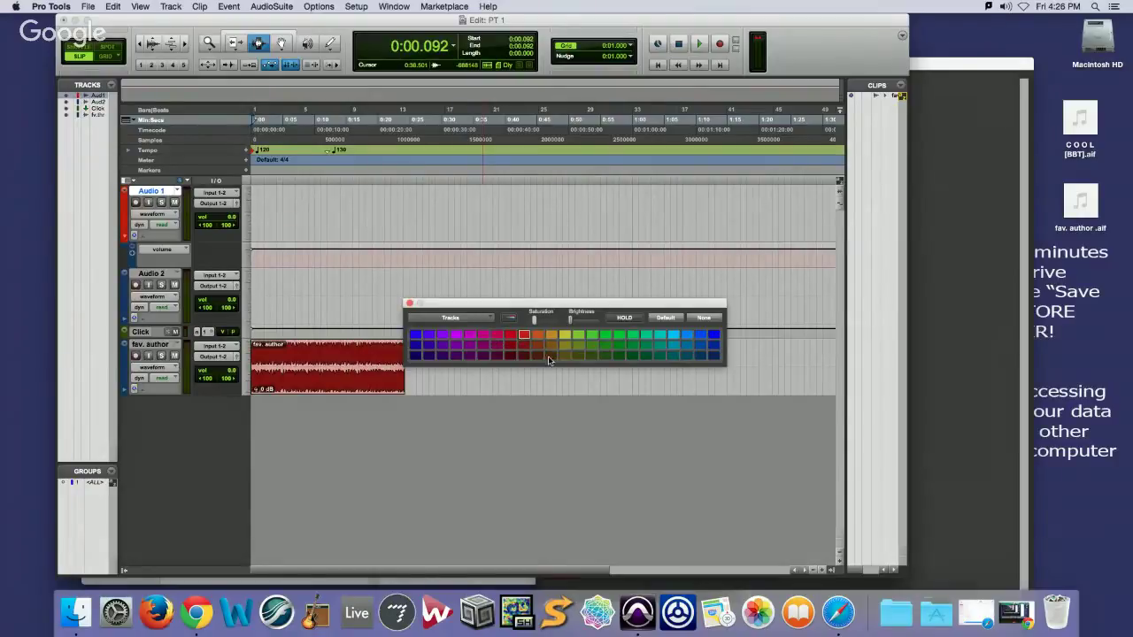
left_click(409, 302)
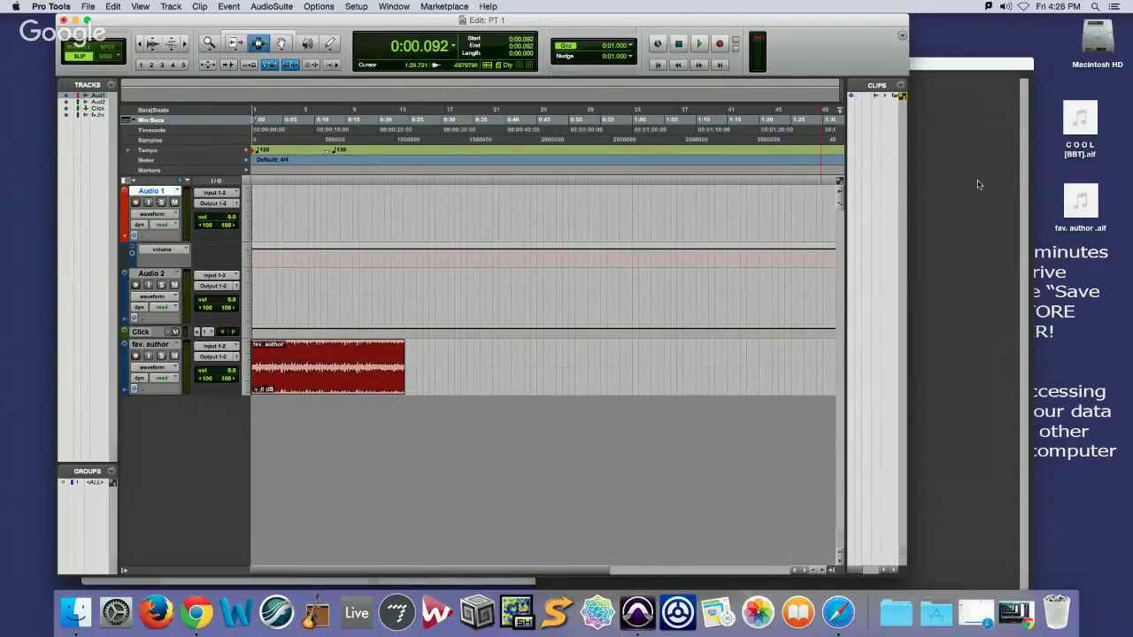
Grabber-drag the fav. author clip onto Audio 2, then return to the Lynda course page
left_click(282, 44)
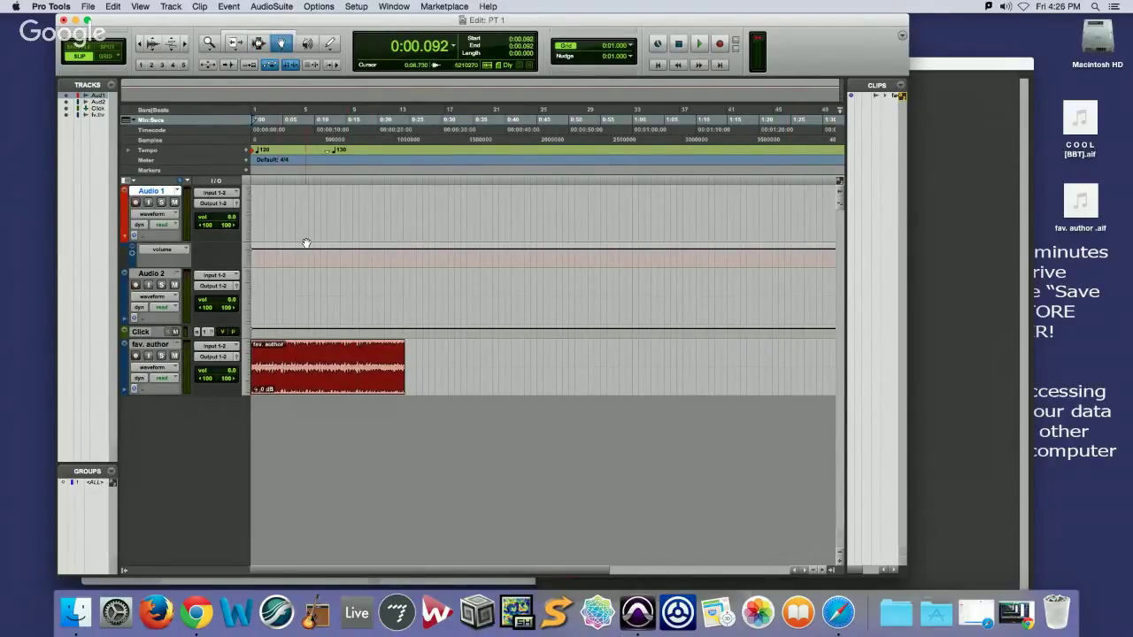
left_click_drag(306, 366, 305, 294)
key("super+equal")
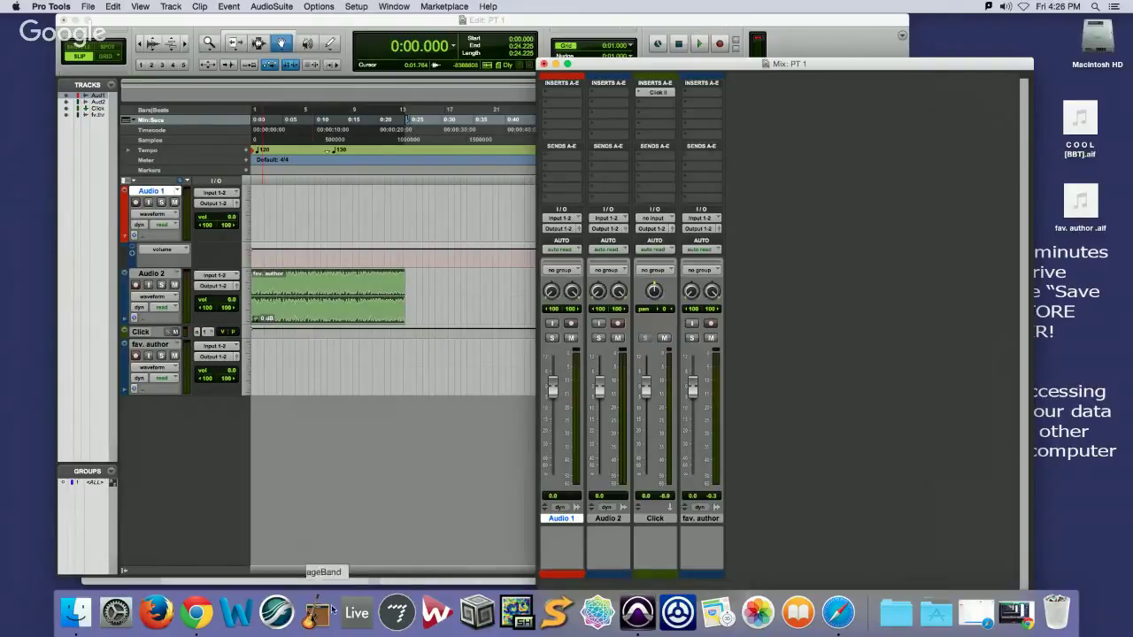
left_click(197, 612)
scroll(792, 316, "down", 1)
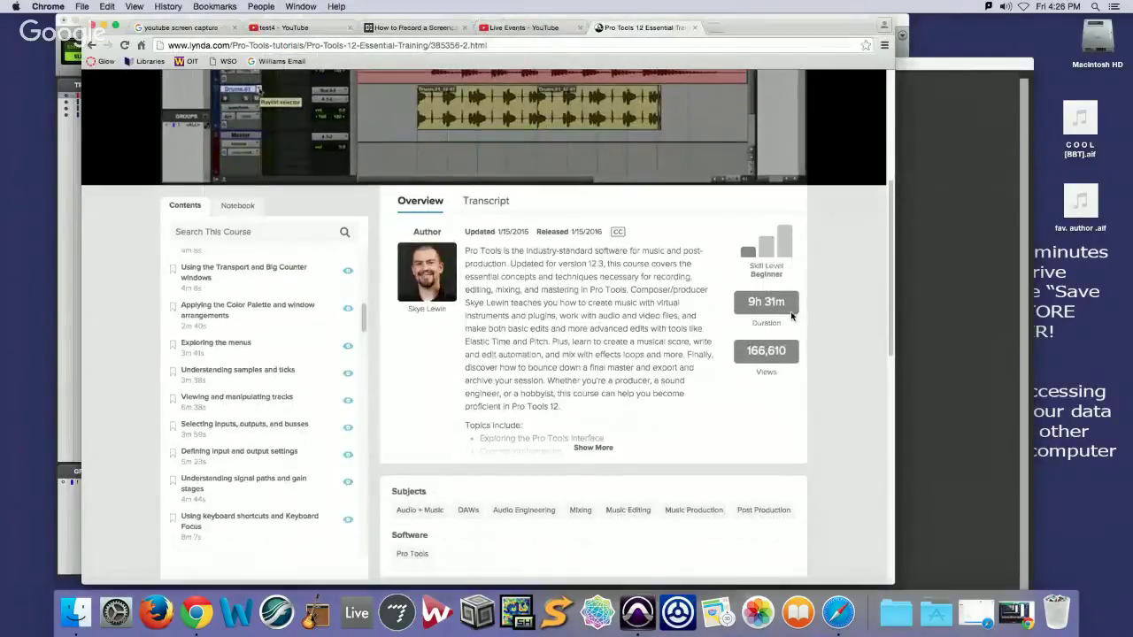
Log out of the Lynda.com account from the account menu
scroll(801, 312, "up", 5)
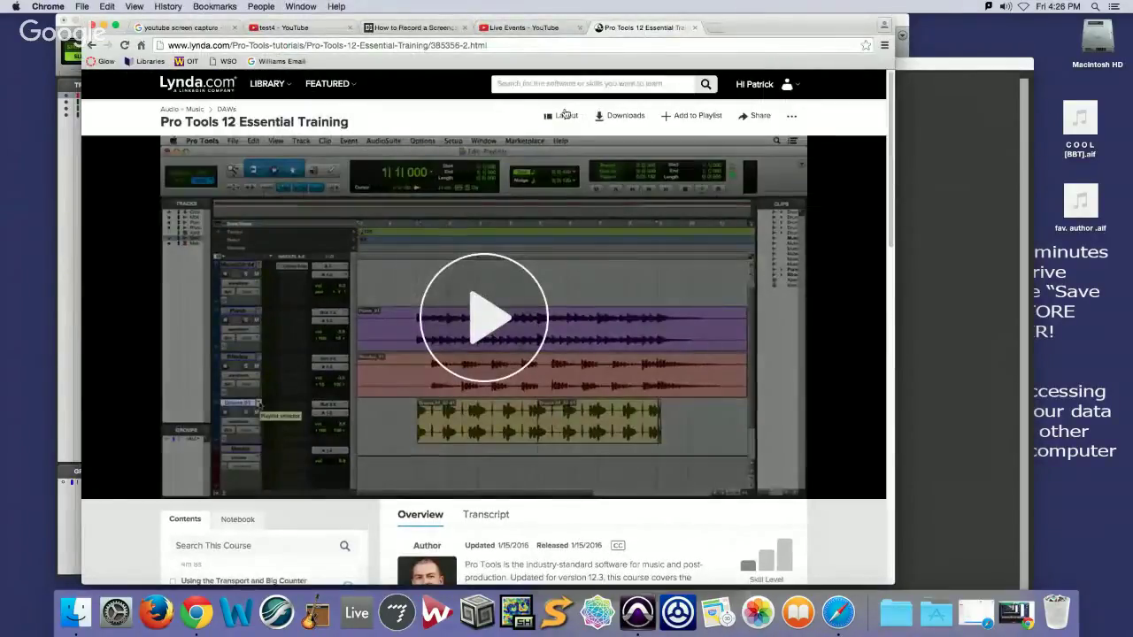
left_click(778, 86)
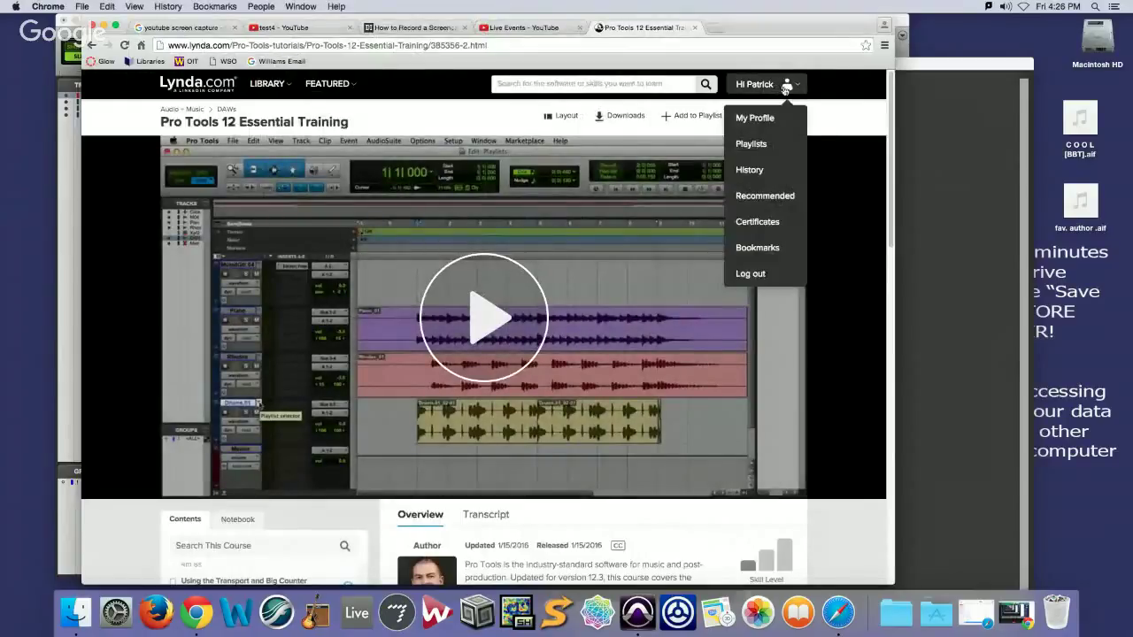
left_click(750, 275)
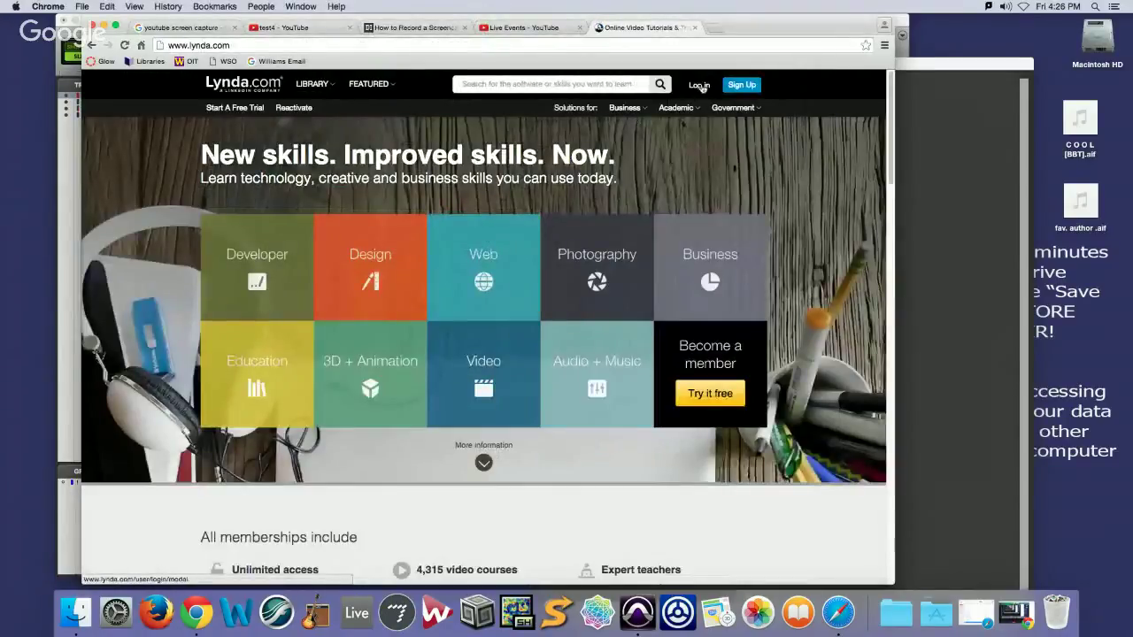
Log back in with the organization account's username and password
left_click(699, 86)
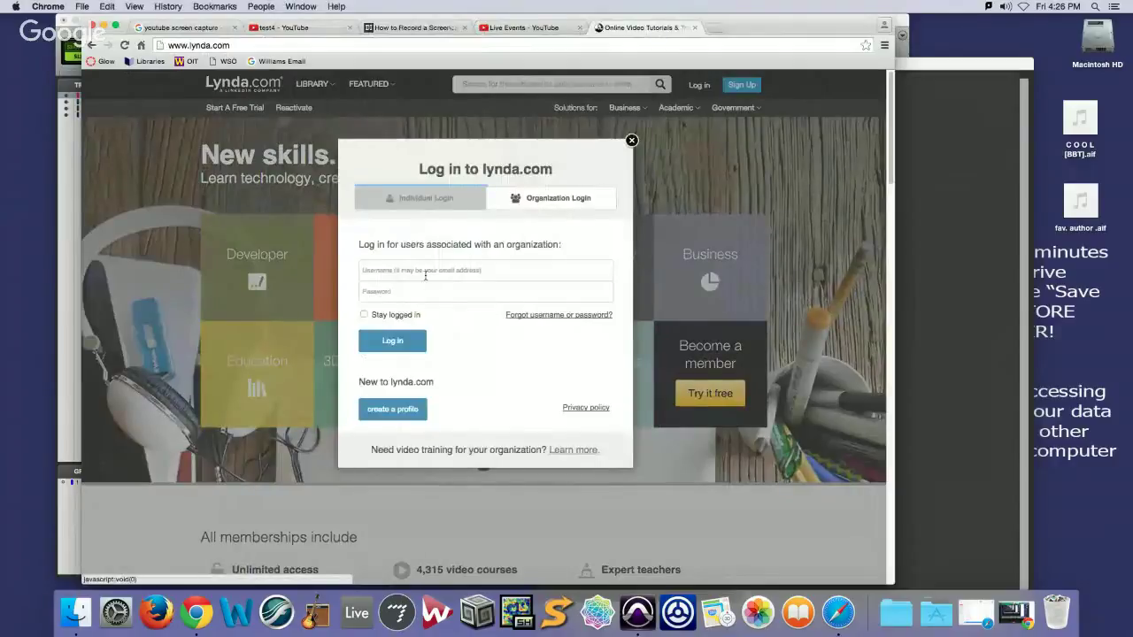
left_click(425, 274)
type("sms")
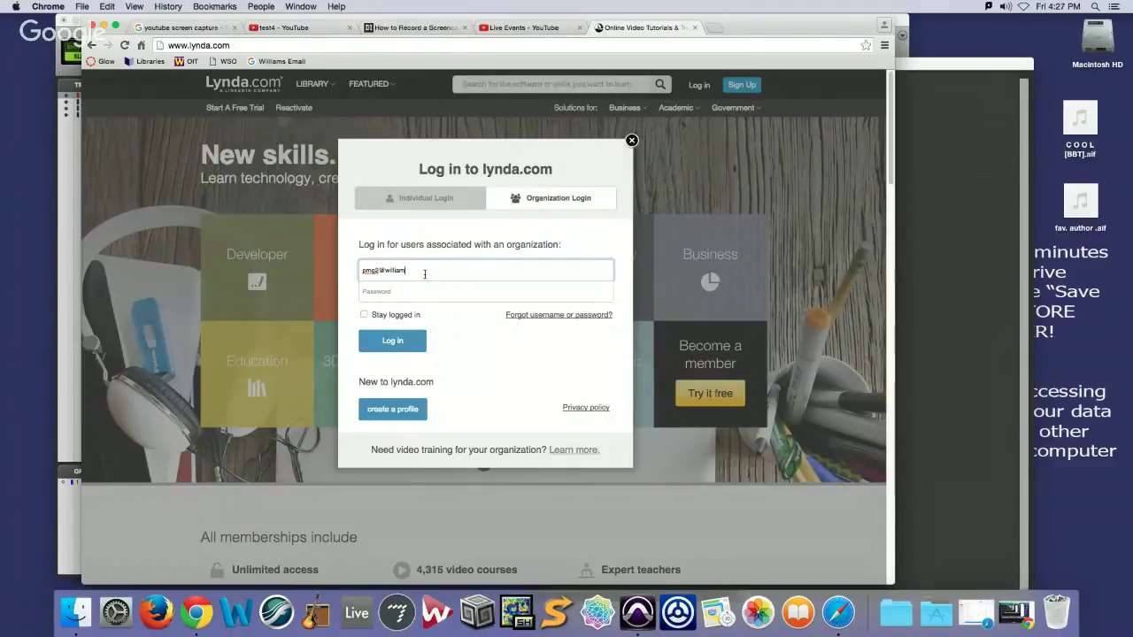
key("Tab")
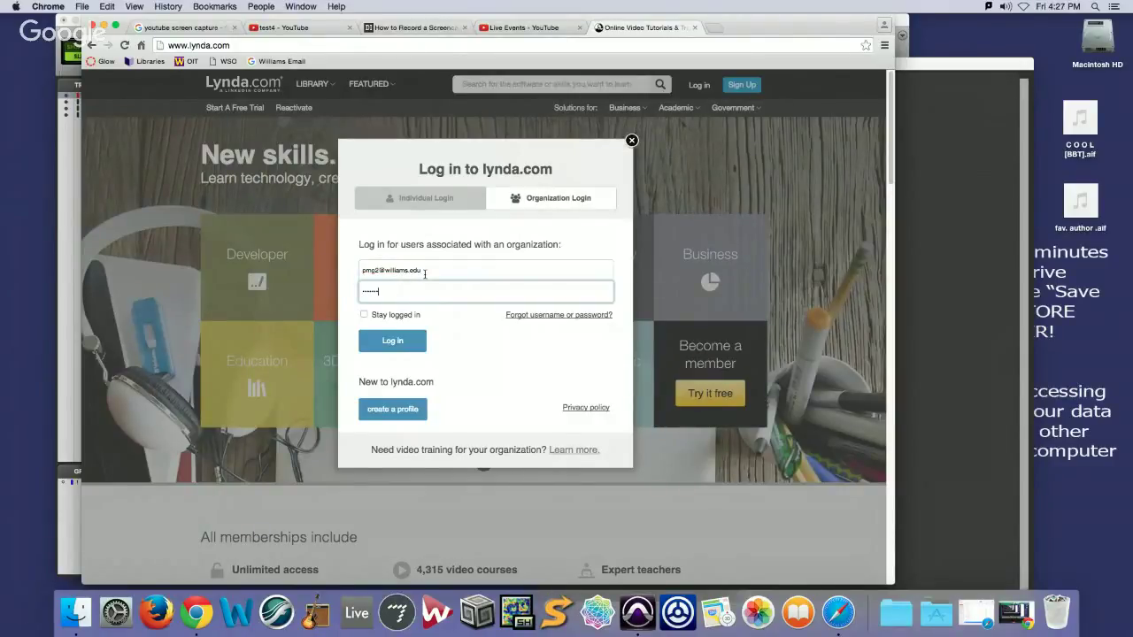
key("Return")
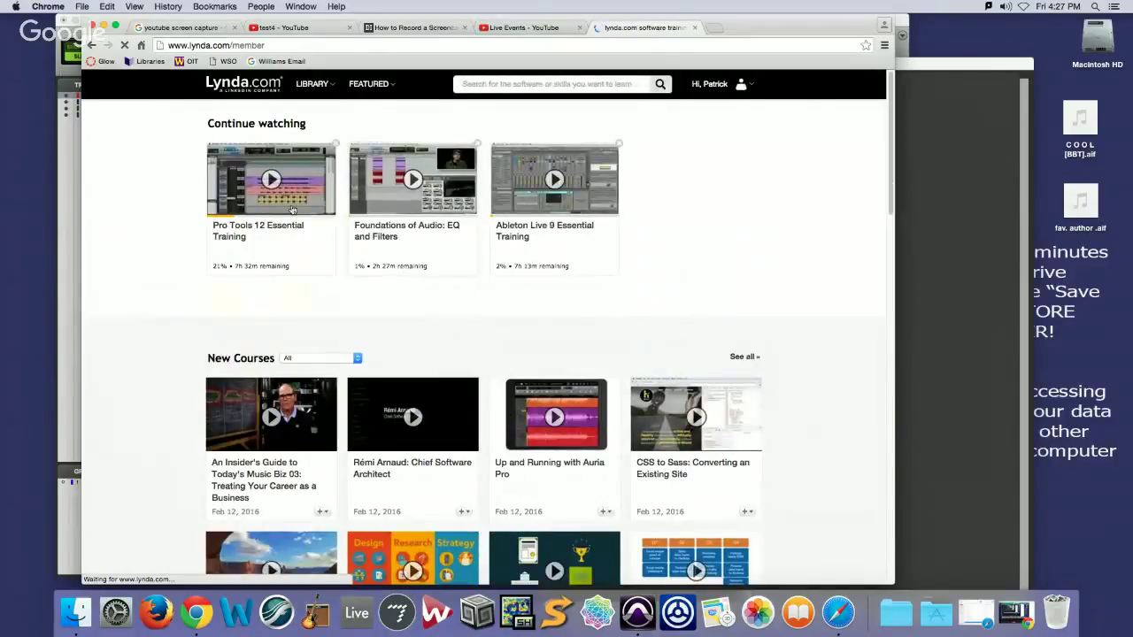
Open the Pro Tools 12 Essential Training course from Library > Audio + Music > Pro Tools
mouse_move(314, 86)
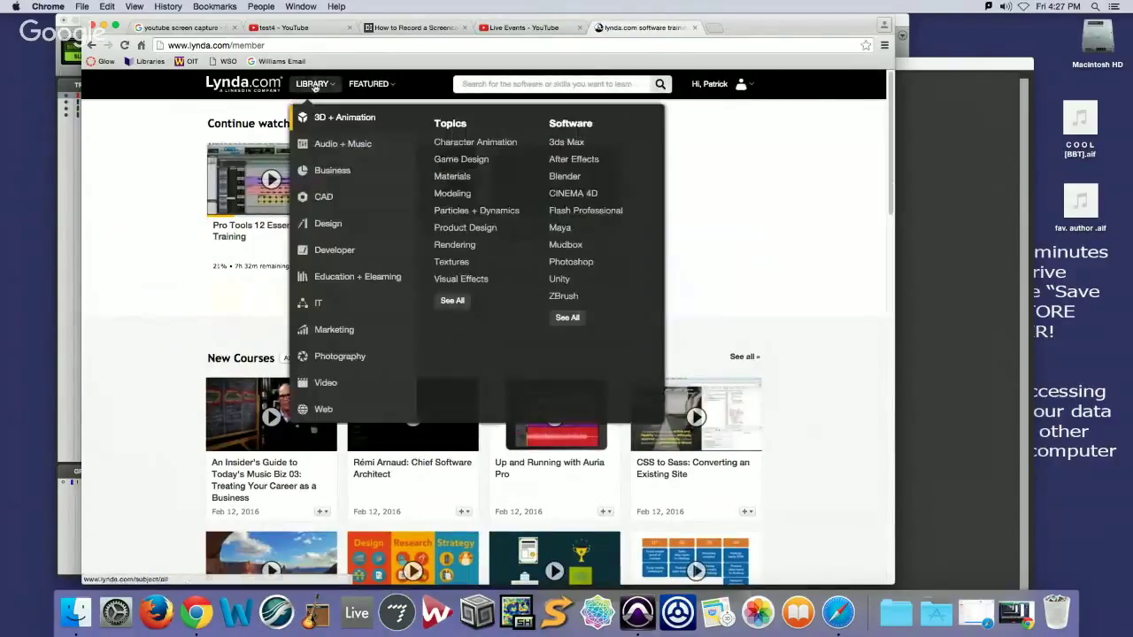
mouse_move(345, 144)
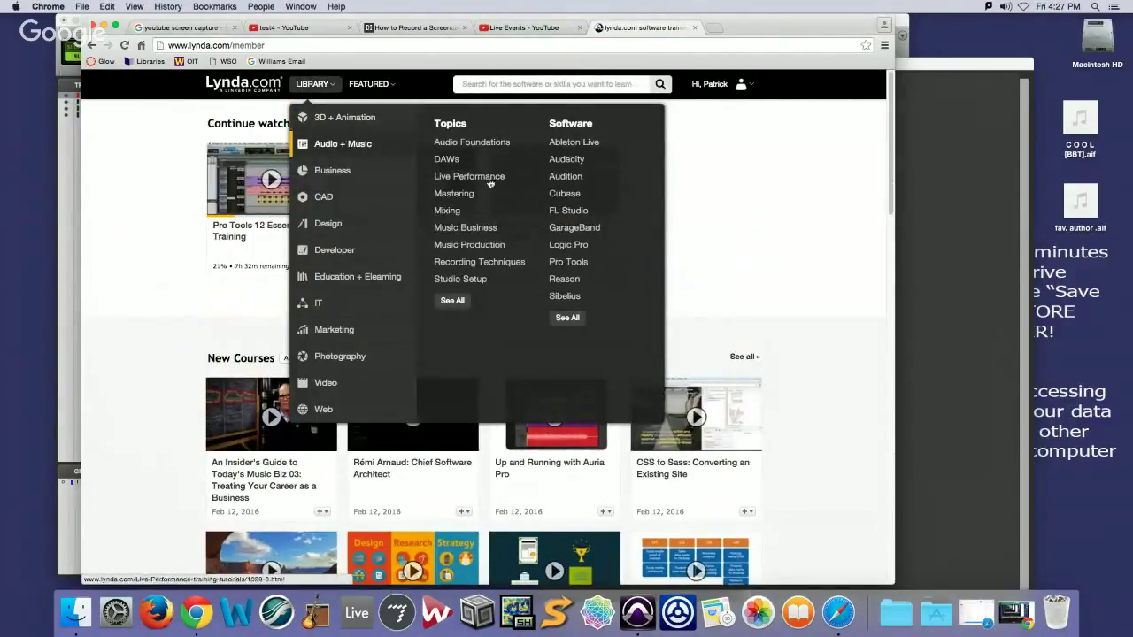
left_click(574, 262)
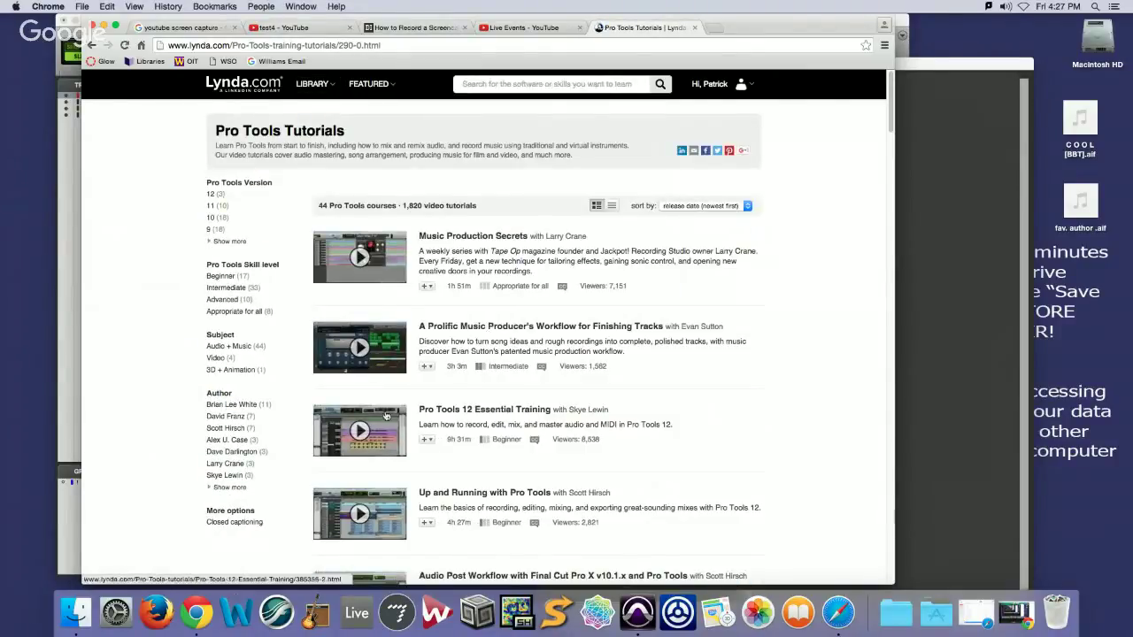
left_click(433, 412)
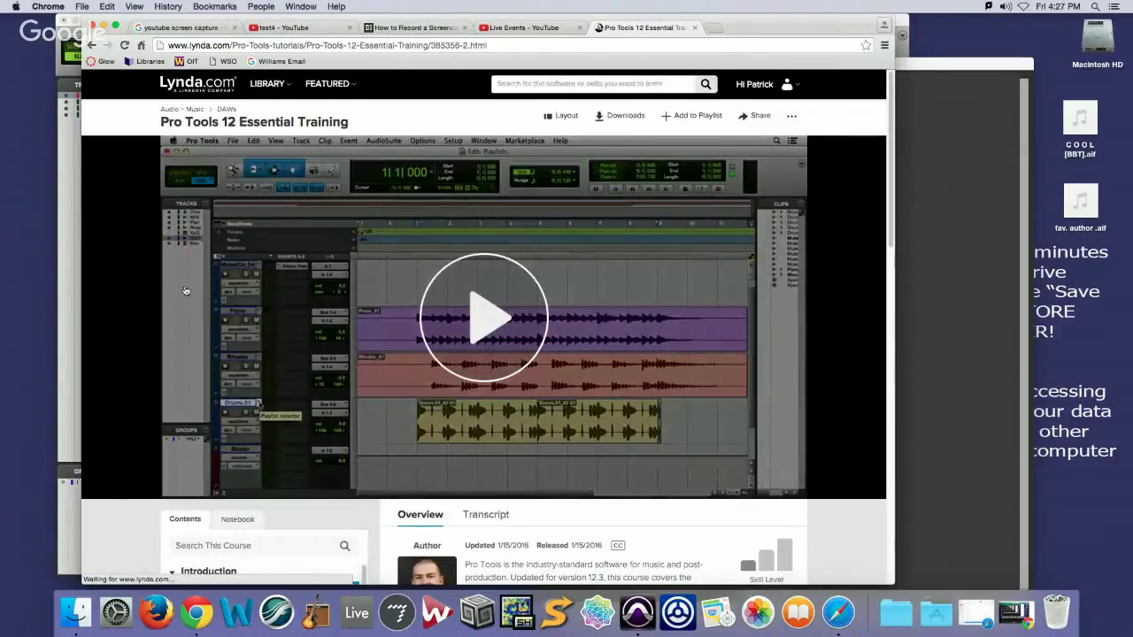
Scroll the course contents down to chapter 2, Learning the Interface
scroll(127, 271, "down", 5)
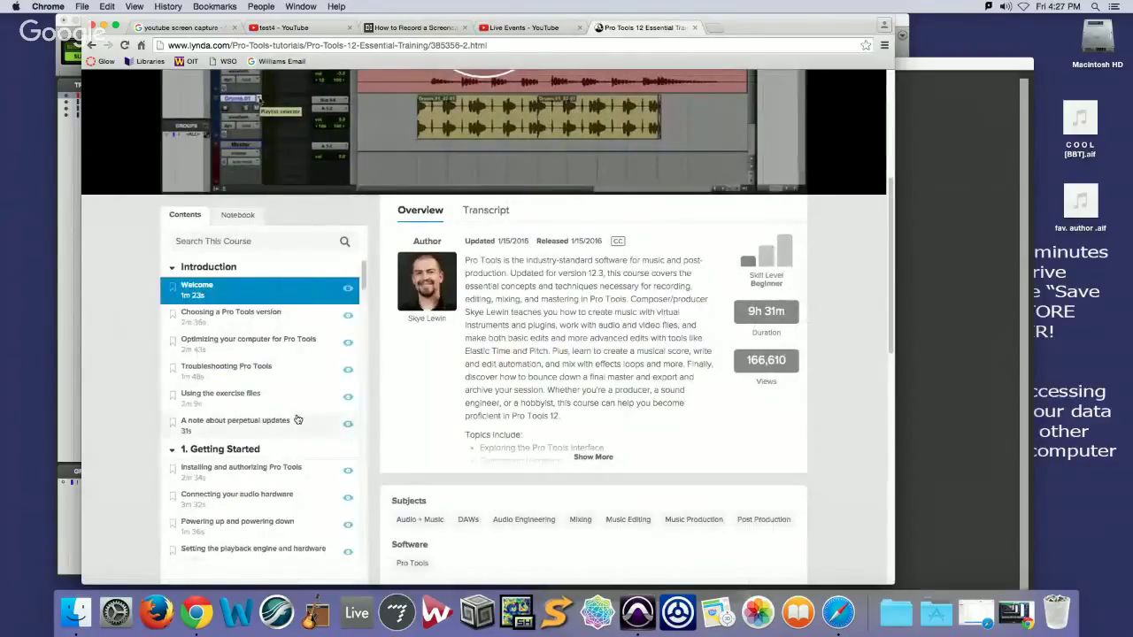
scroll(295, 412, "down", 2)
scroll(295, 411, "down", 2)
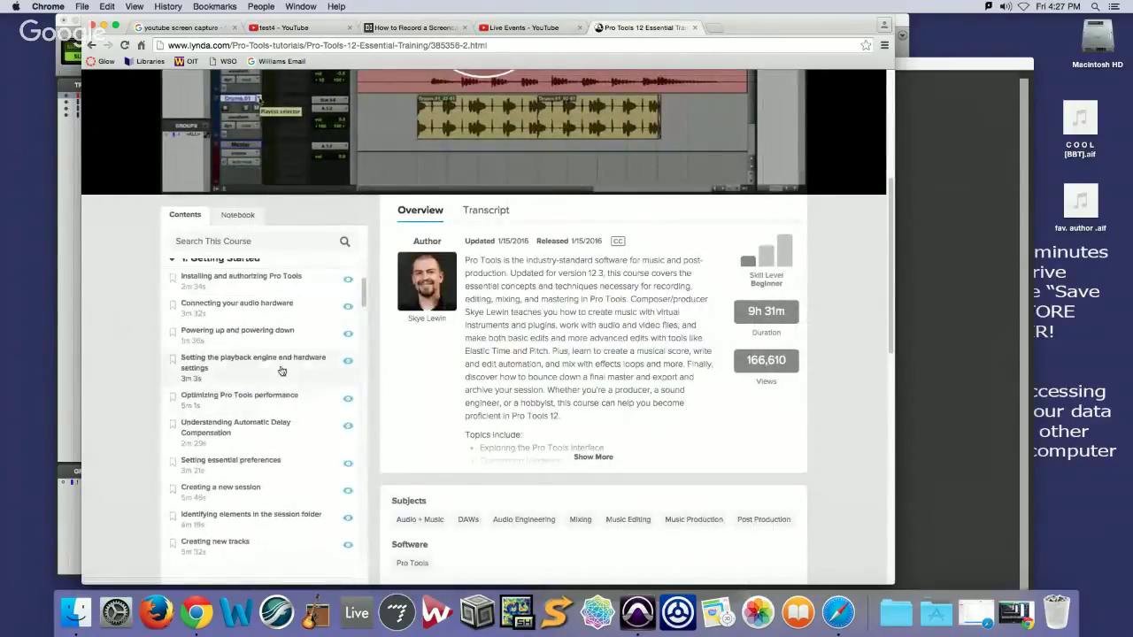
scroll(267, 326, "down", 5)
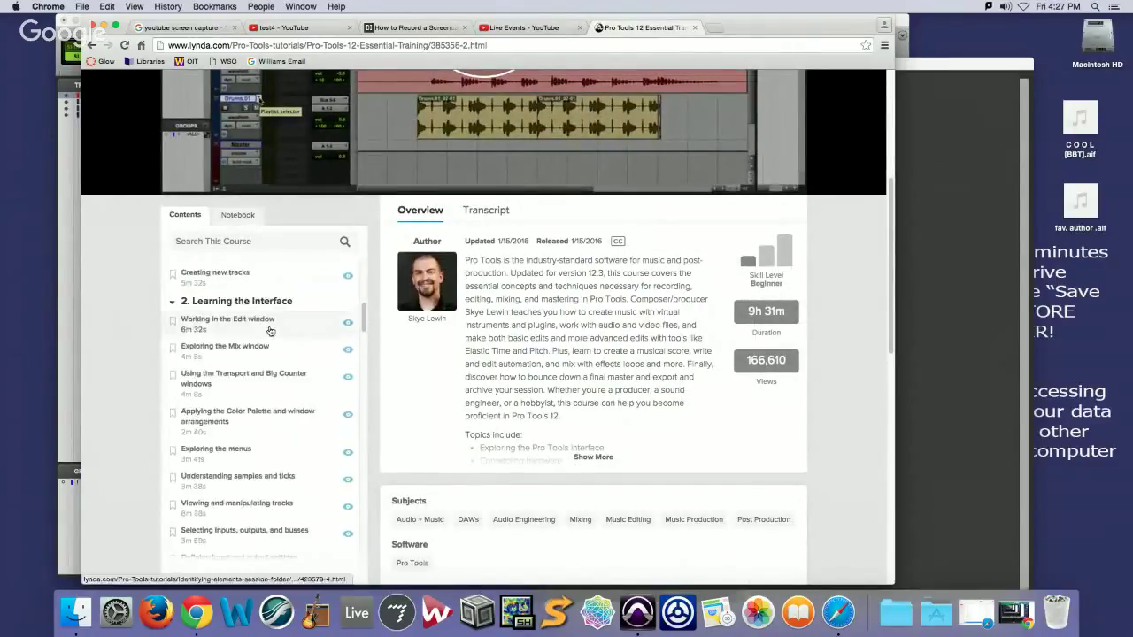
scroll(254, 327, "down", 1)
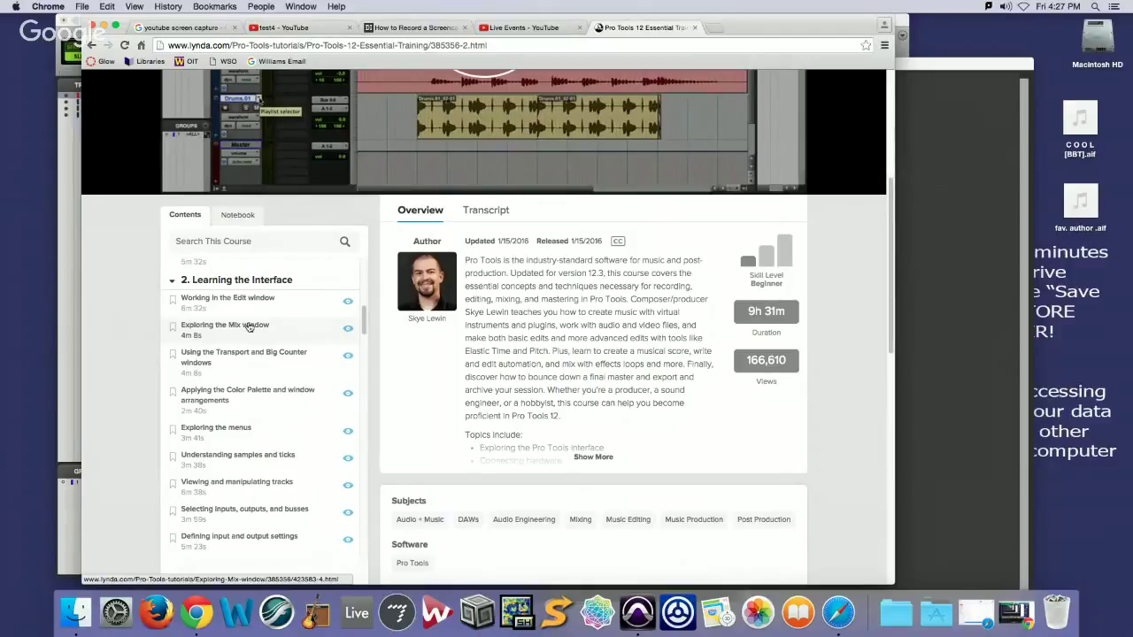
scroll(252, 358, "down", 1)
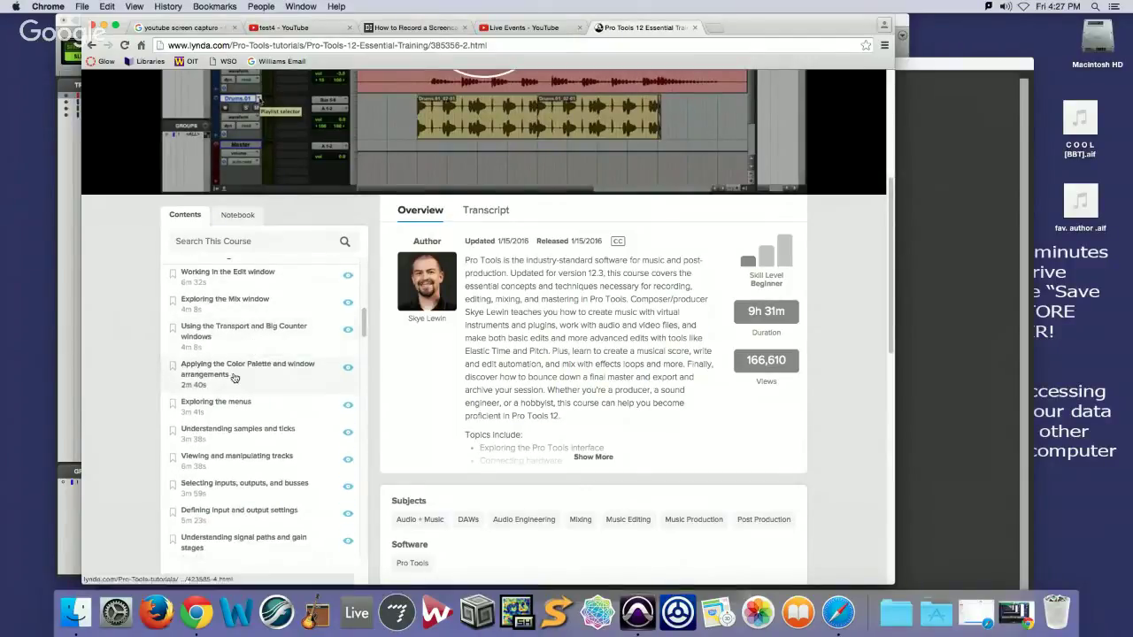
scroll(234, 378, "down", 1)
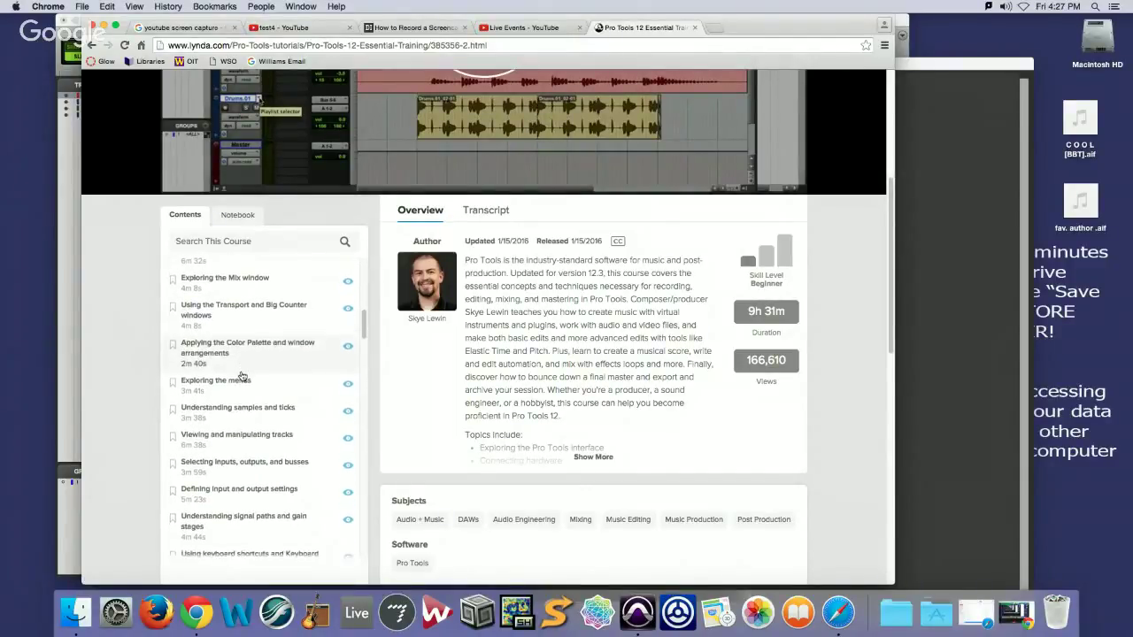